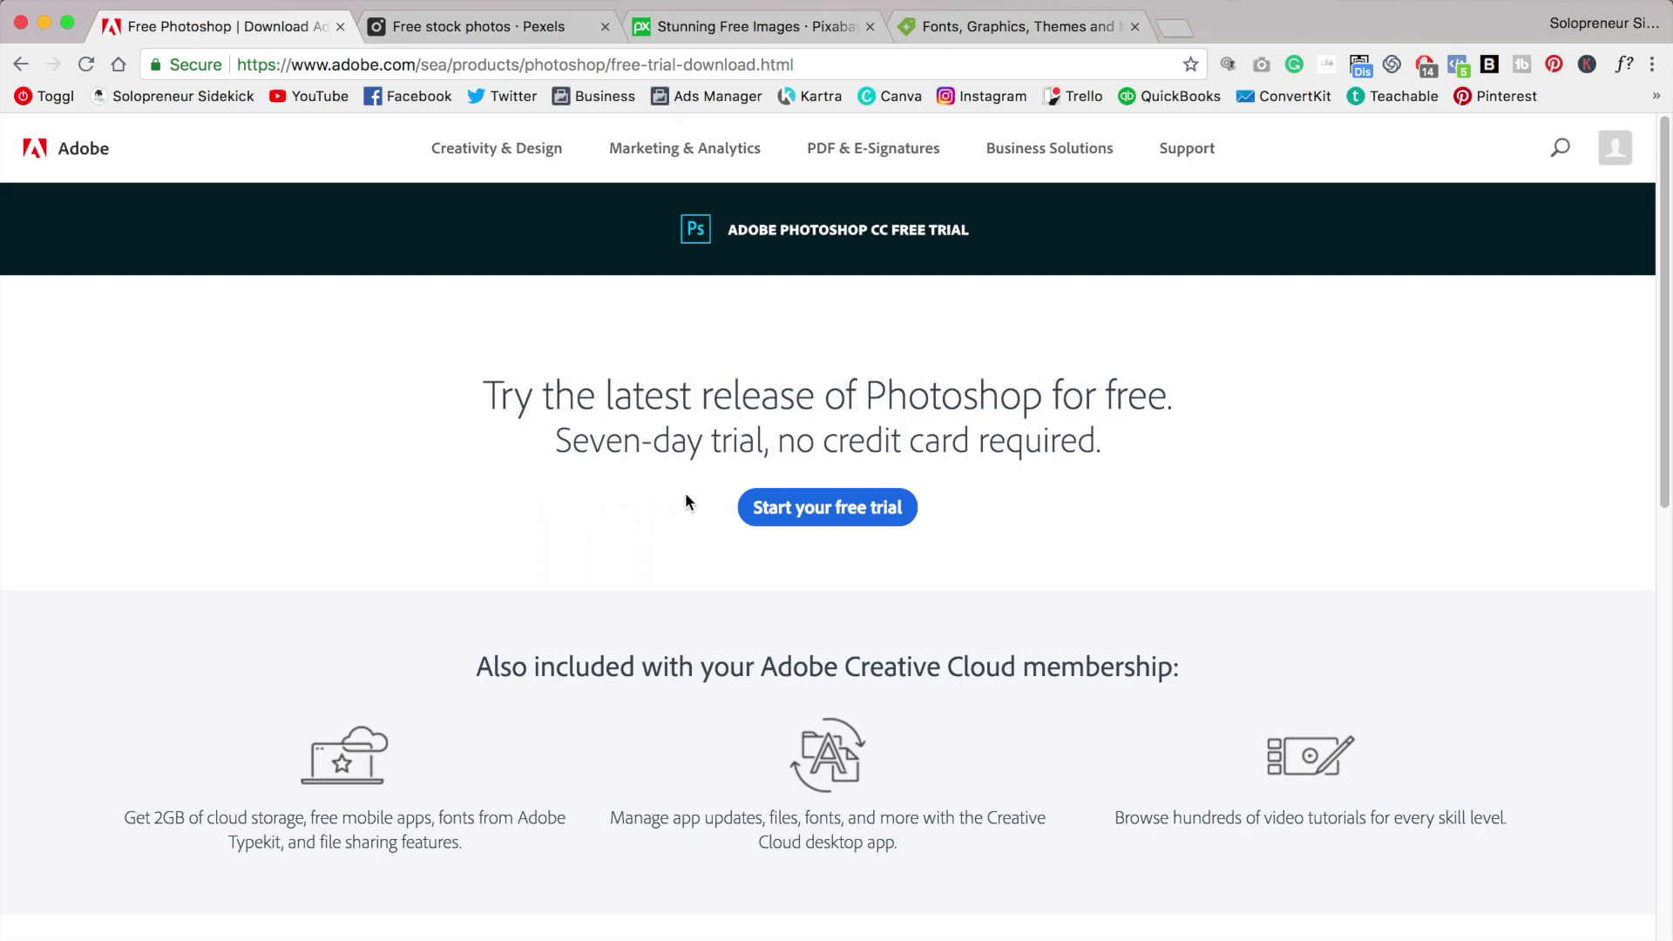
Search Pexels for 'gold foil' photos
{"action": "left_click", "coordinate": [530, 32]}
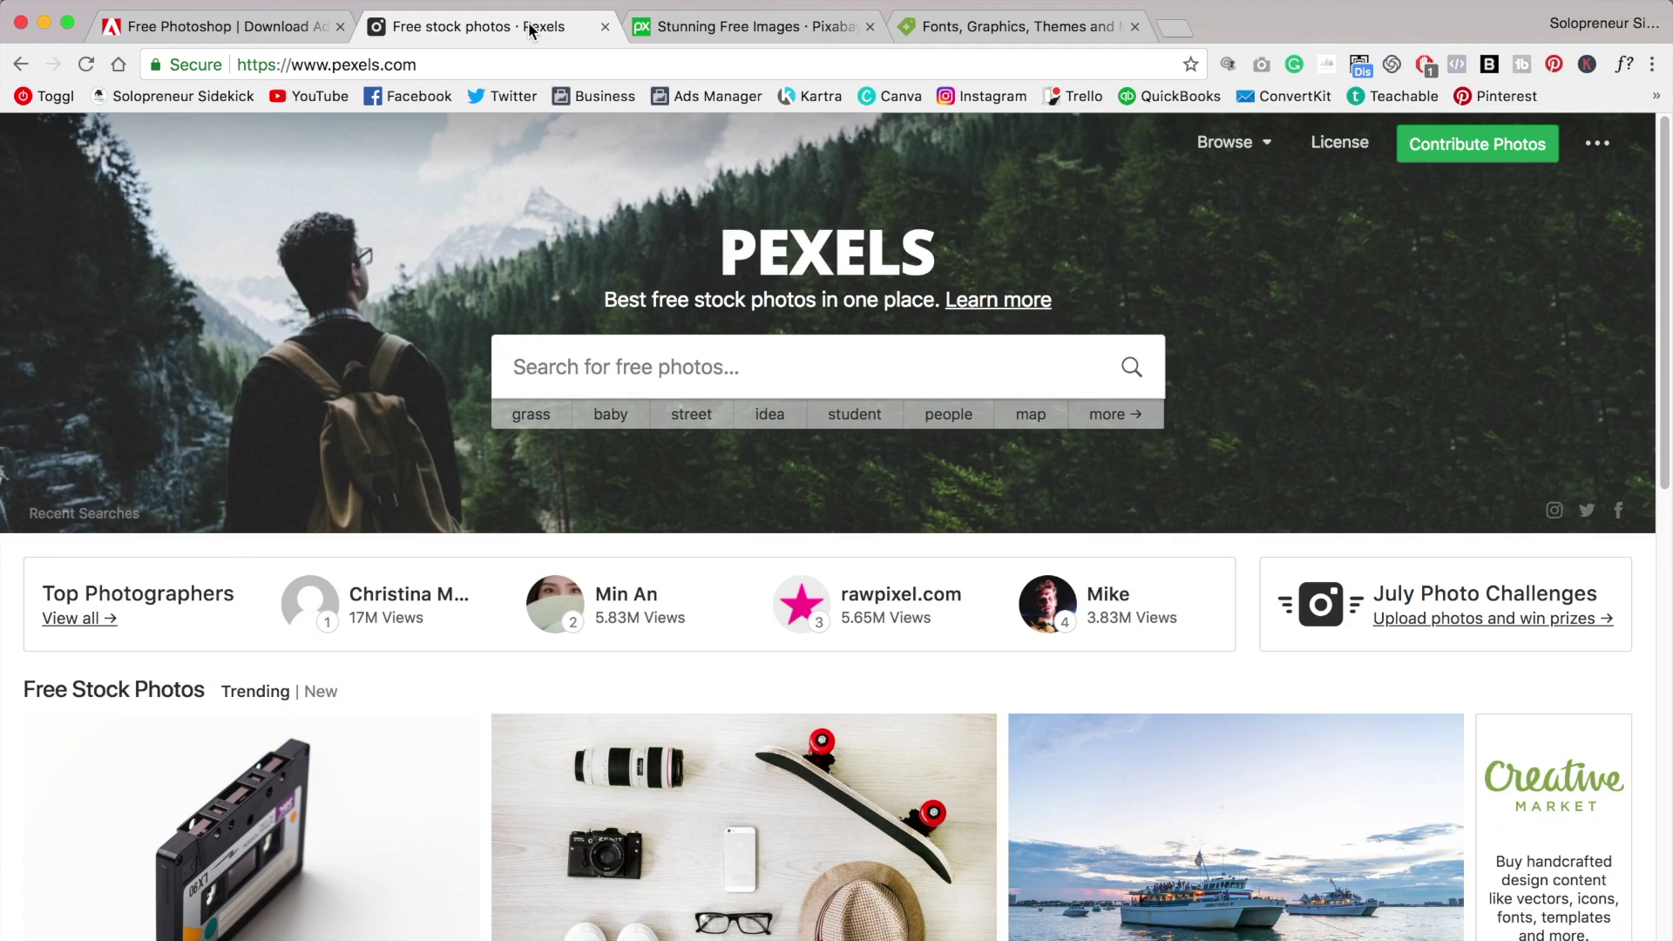
{"action": "type", "text": "gold "}
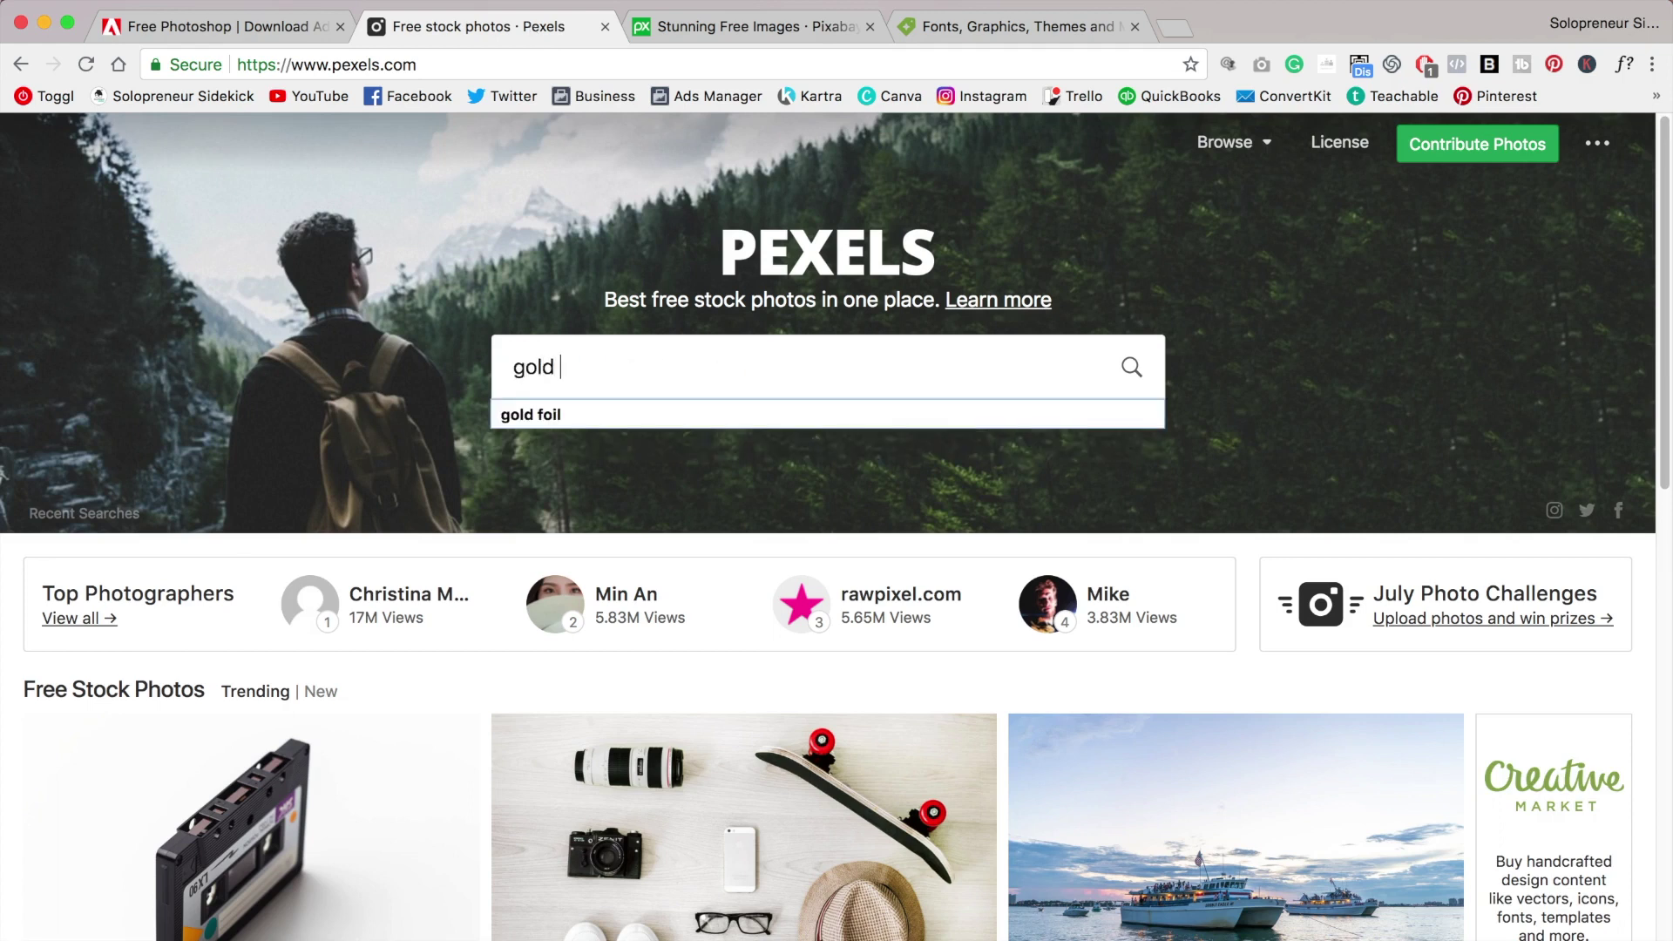
{"action": "type", "text": "foil"}
{"action": "key", "text": "Return"}
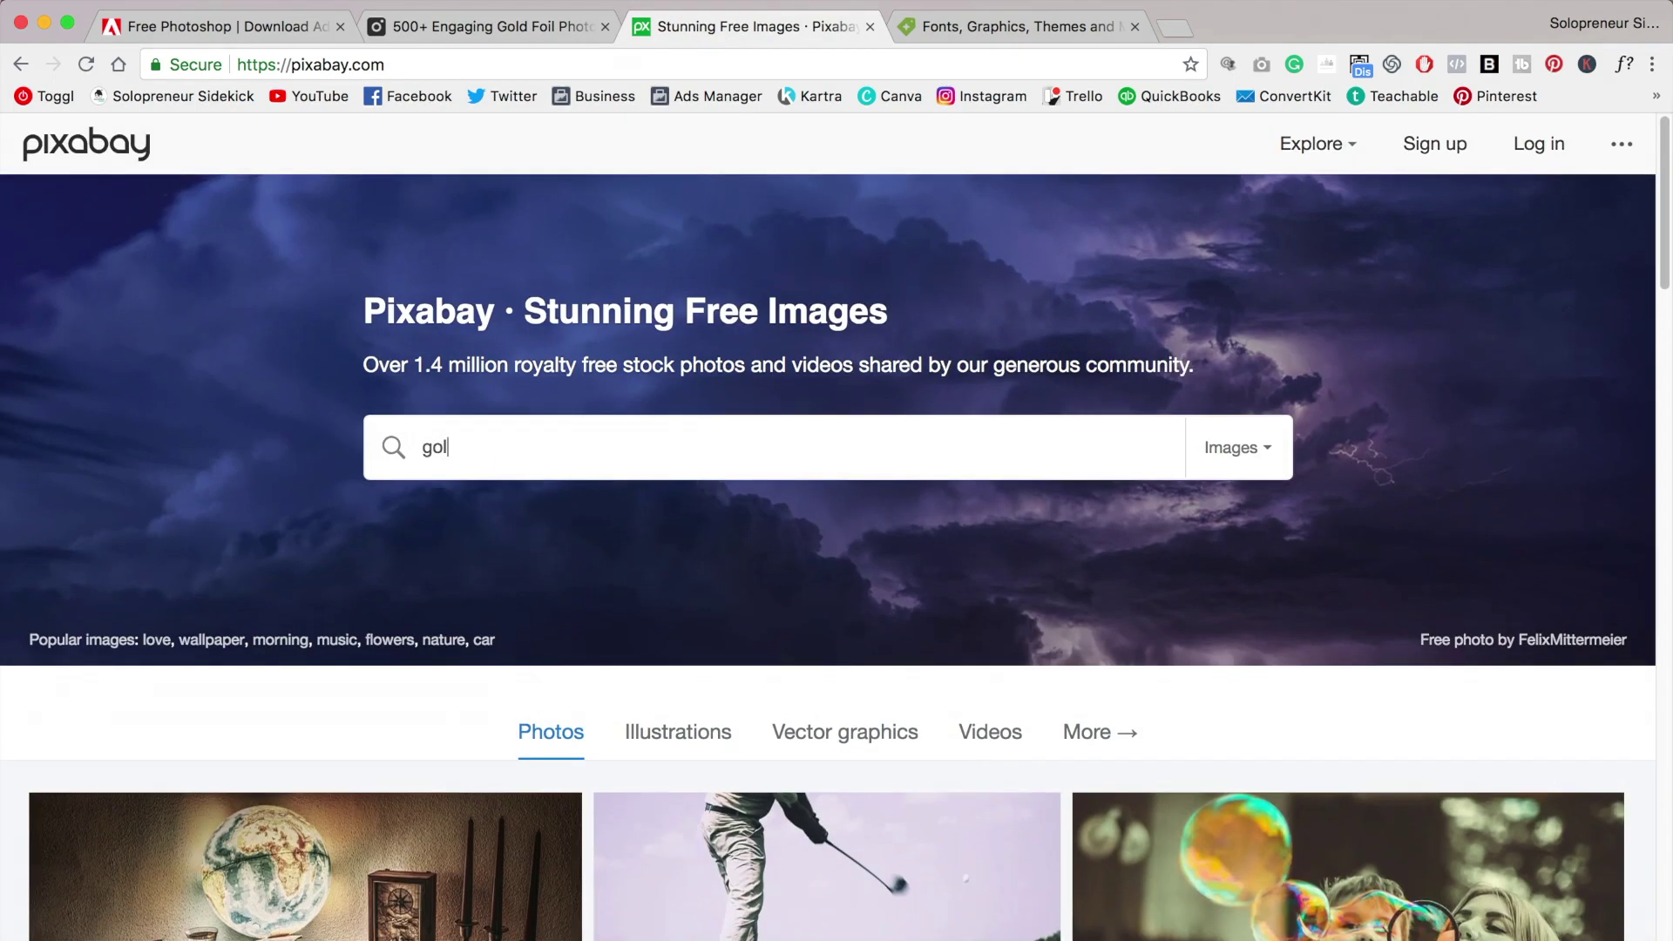
{"action": "type", "text": "oil"}
Search Pixabay for 'gold foil' and download the glitter gold texture at 1280×853
{"action": "key", "text": "Return"}
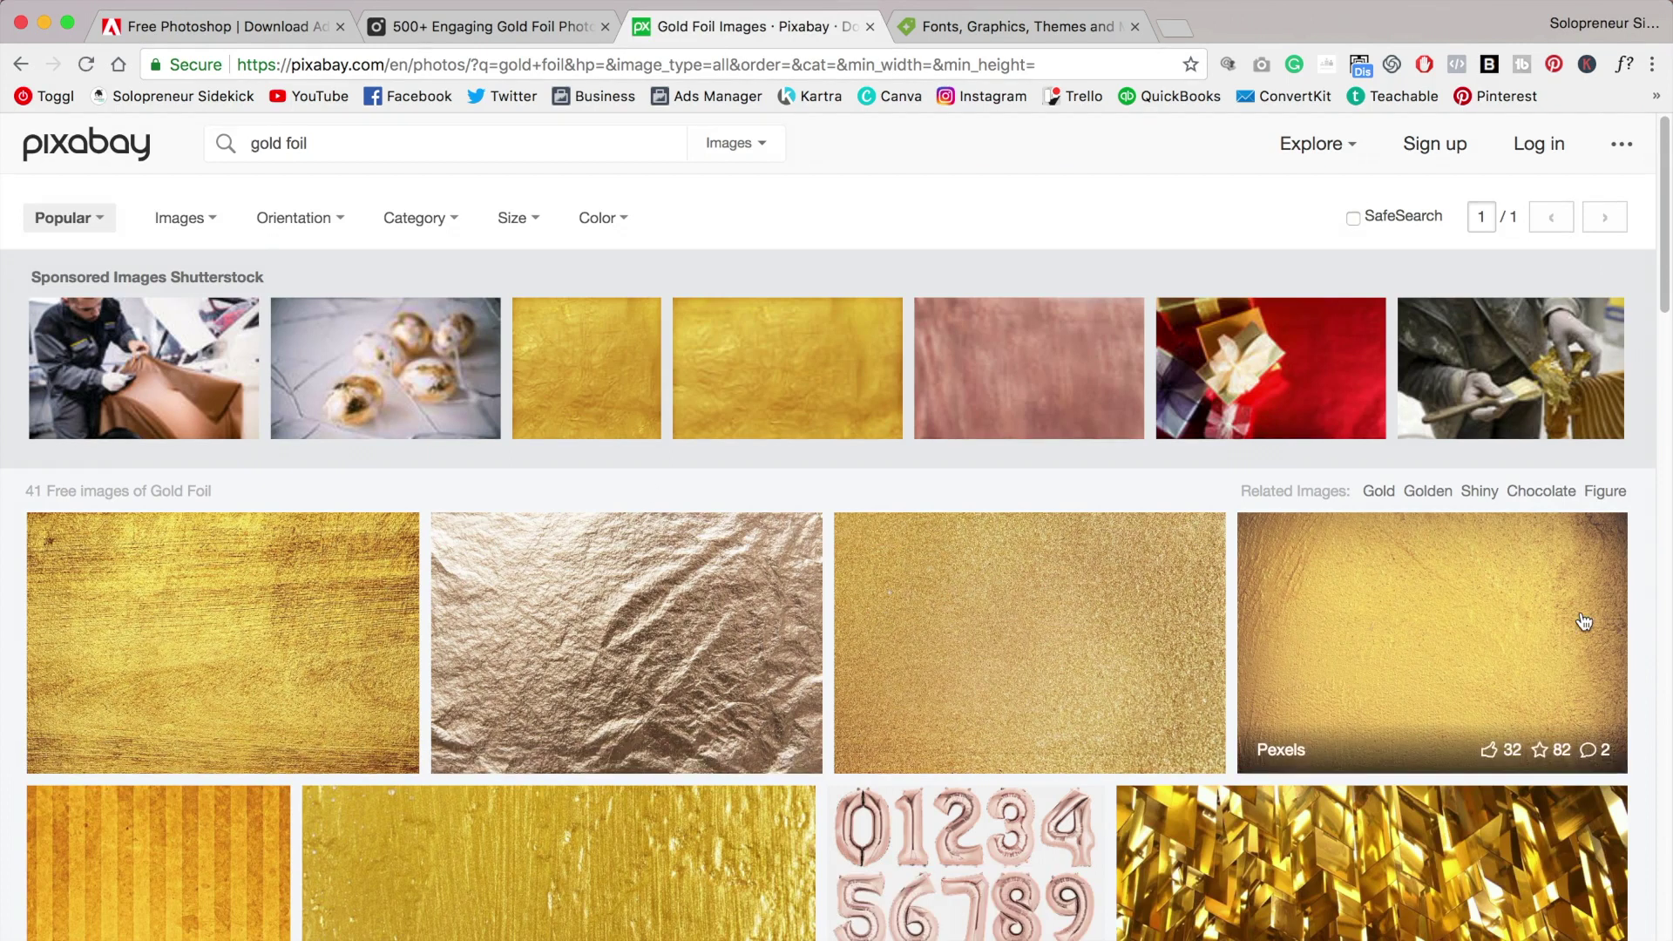
{"action": "scroll", "coordinate": [1582, 622], "scroll_direction": "down", "scroll_amount": 1}
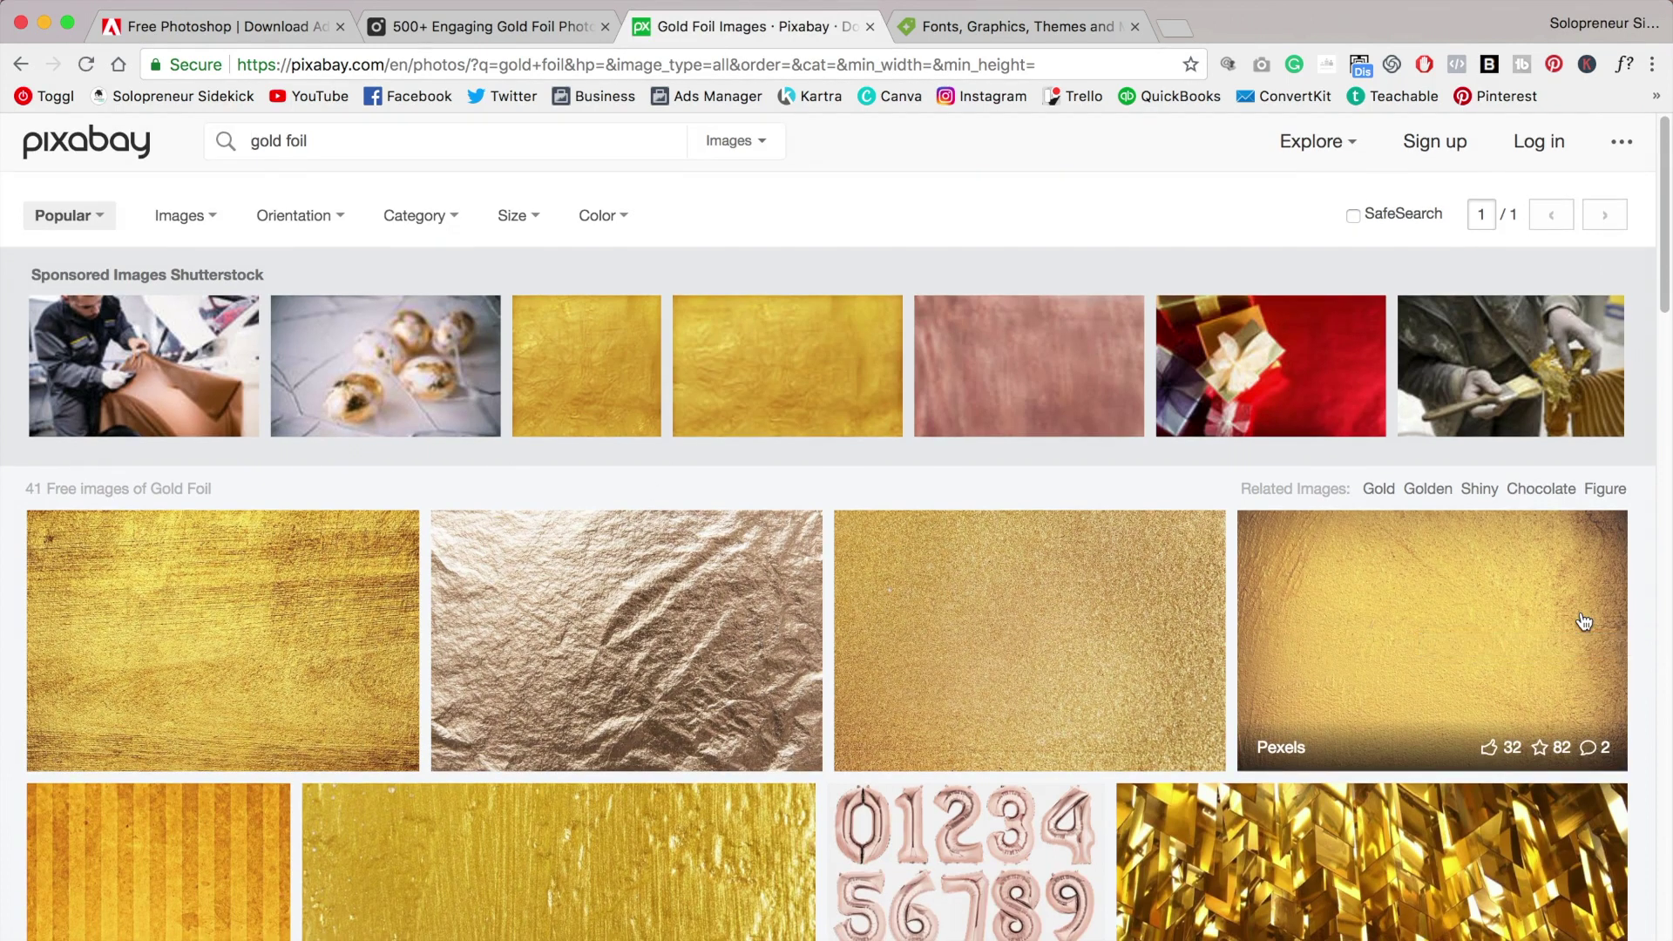
{"action": "left_click", "coordinate": [1095, 606]}
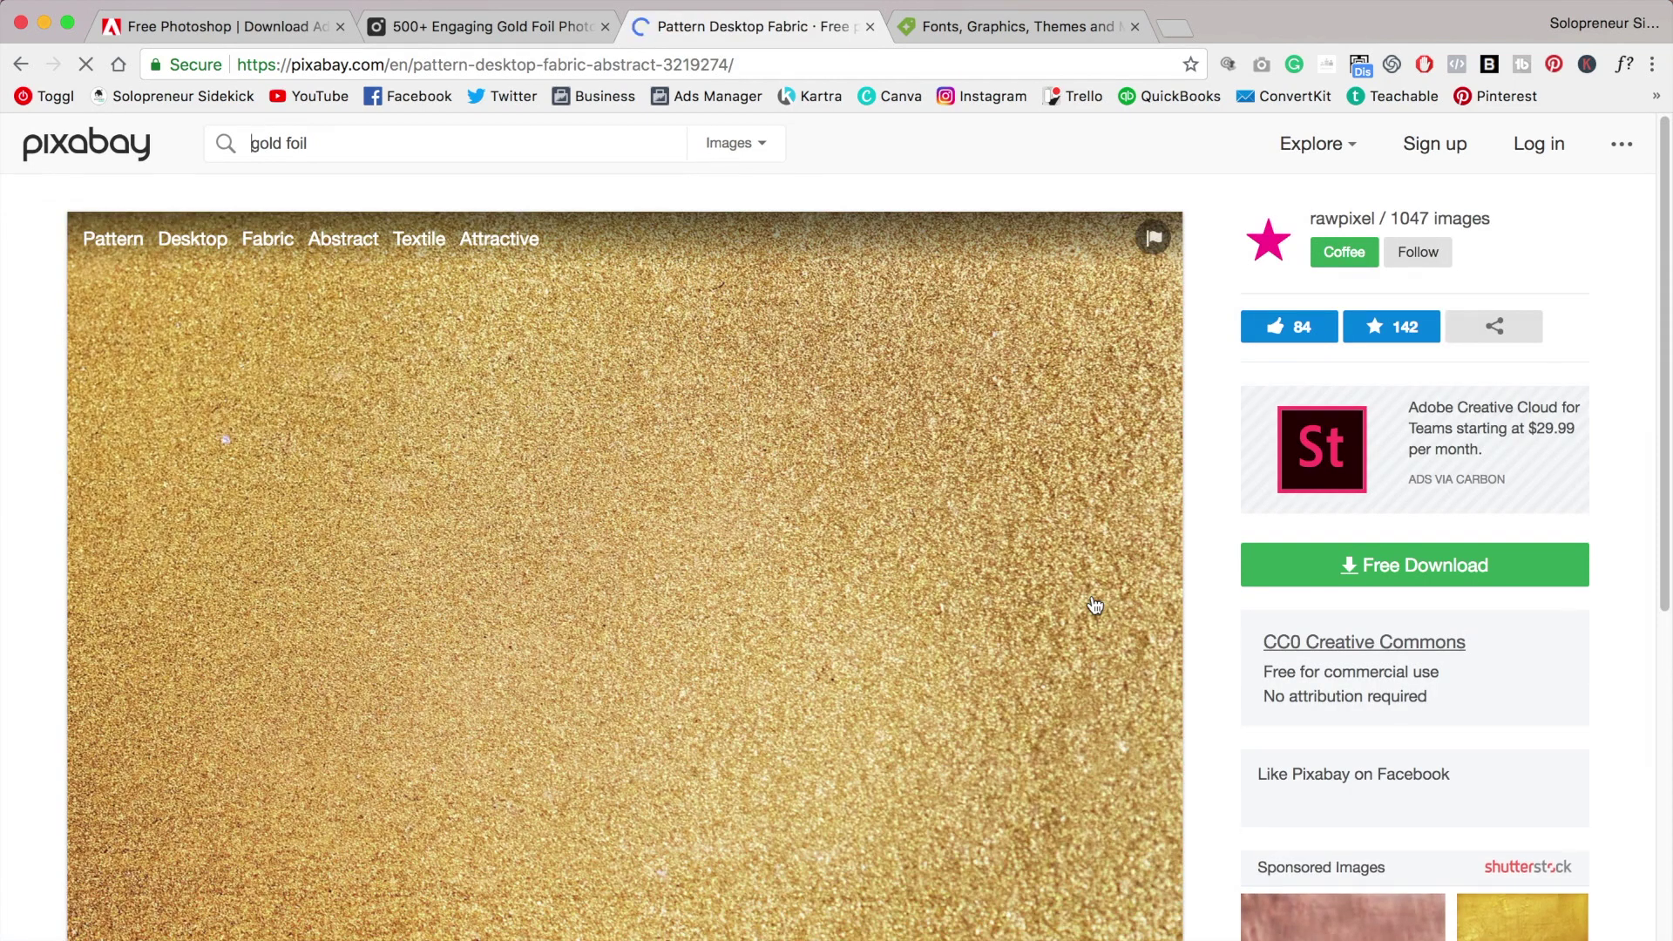
{"action": "left_click", "coordinate": [1430, 574]}
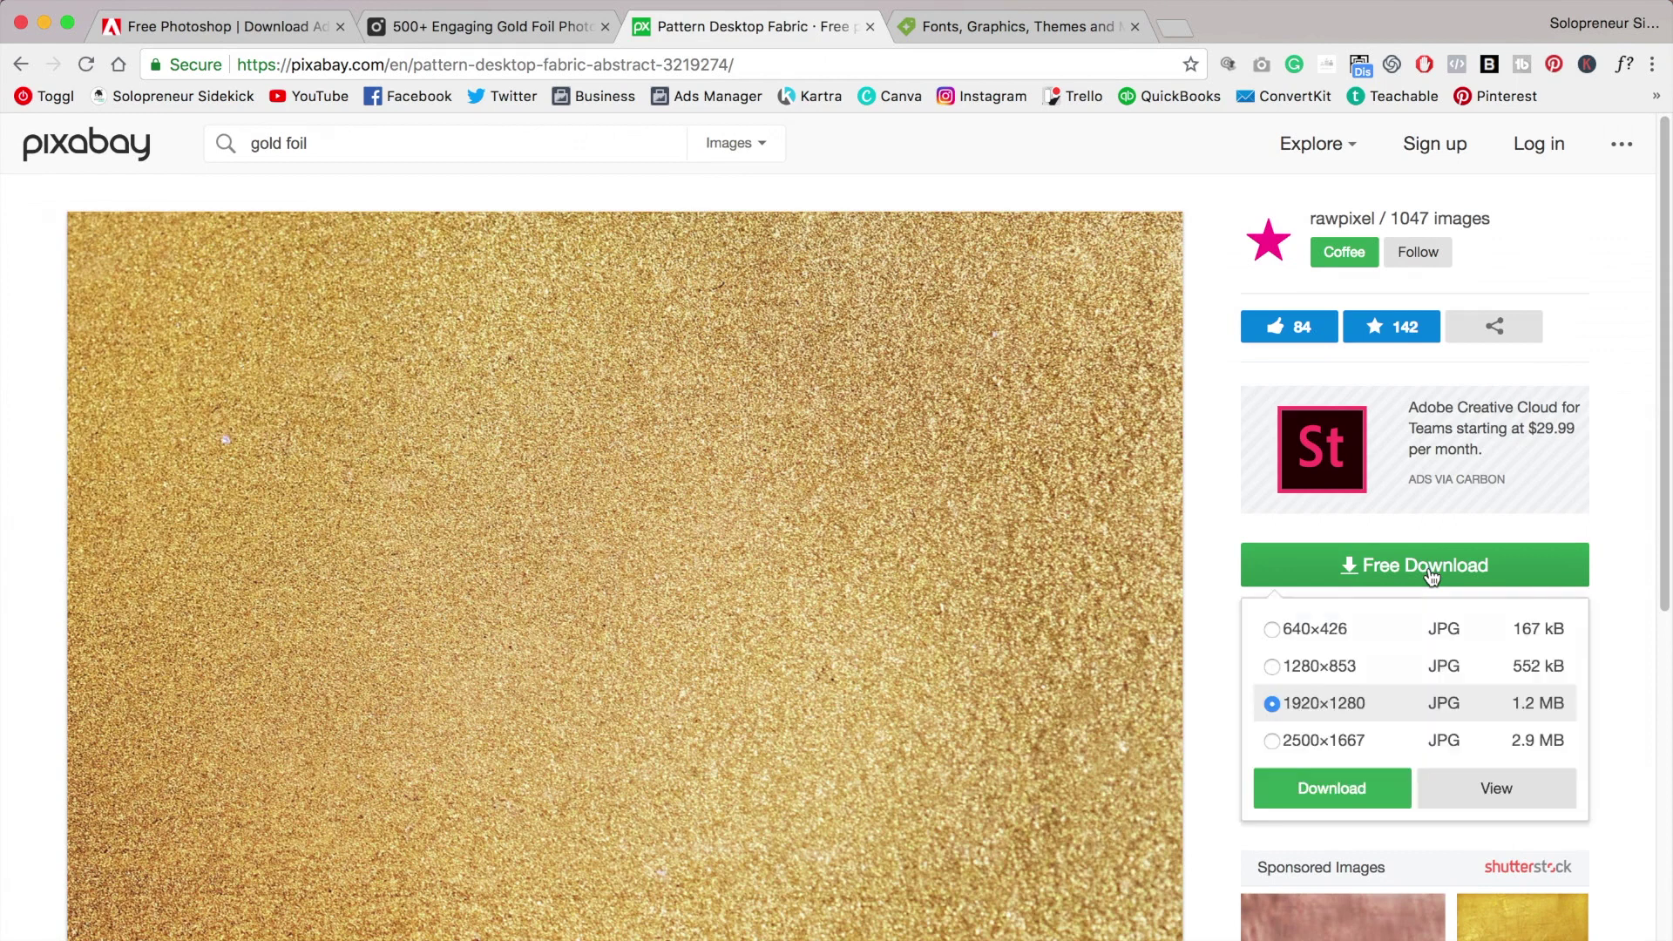
{"action": "left_click", "coordinate": [1275, 670]}
{"action": "left_click", "coordinate": [1363, 787]}
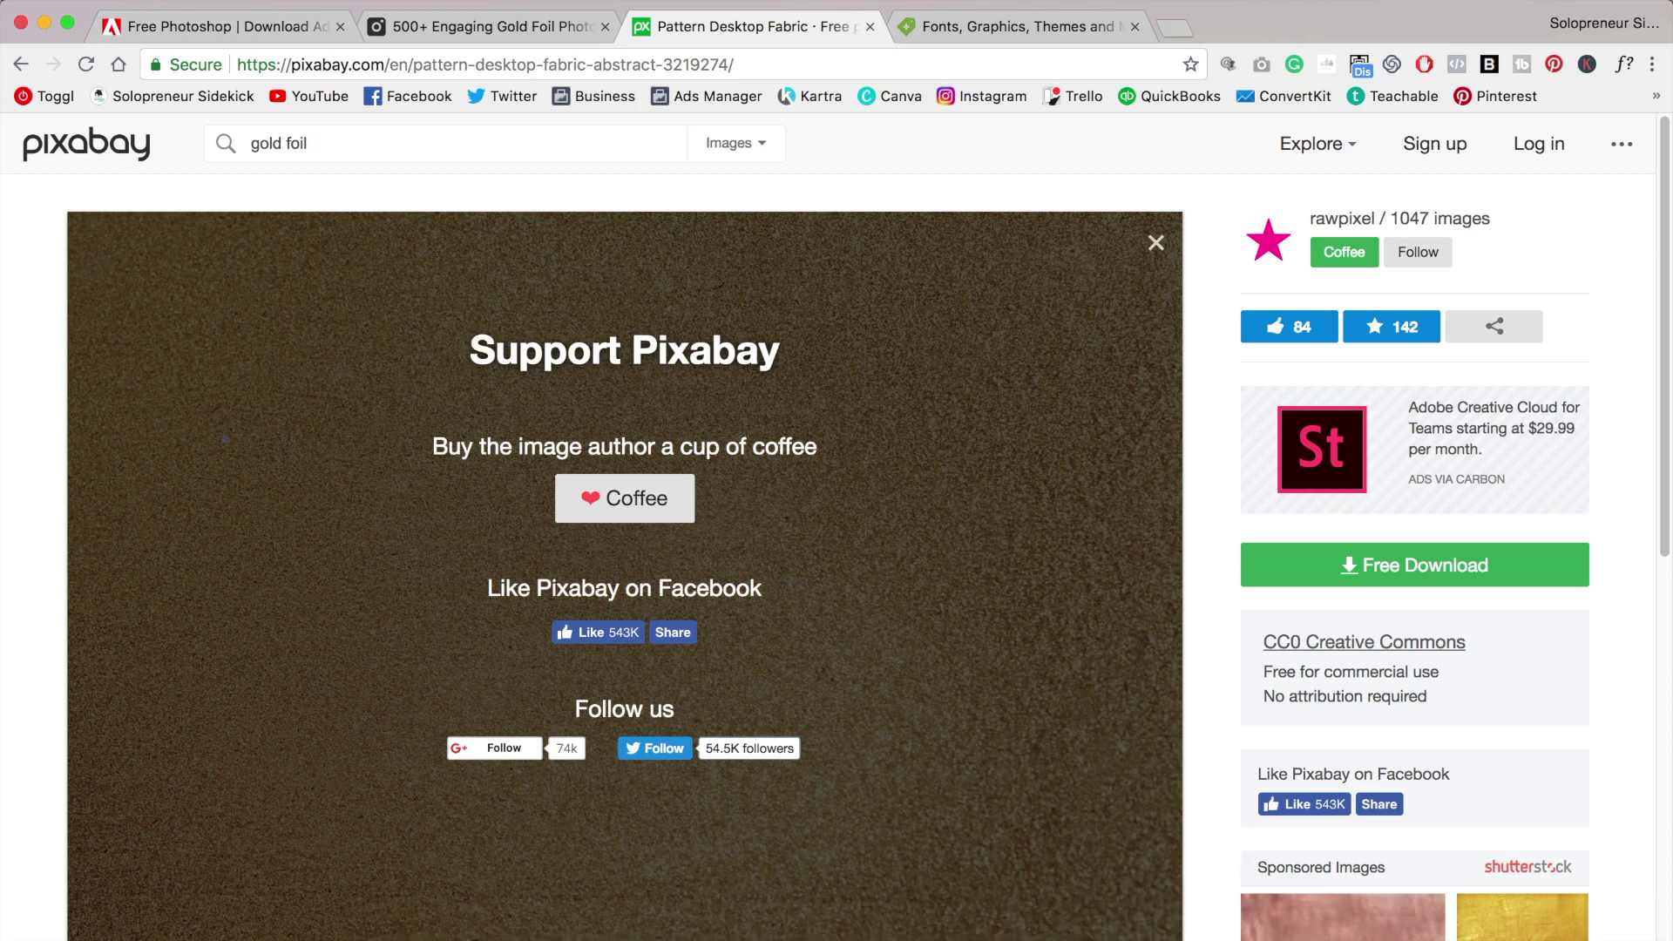
Search Creative Market for 'gold foil' design assets
{"action": "left_click", "coordinate": [988, 29]}
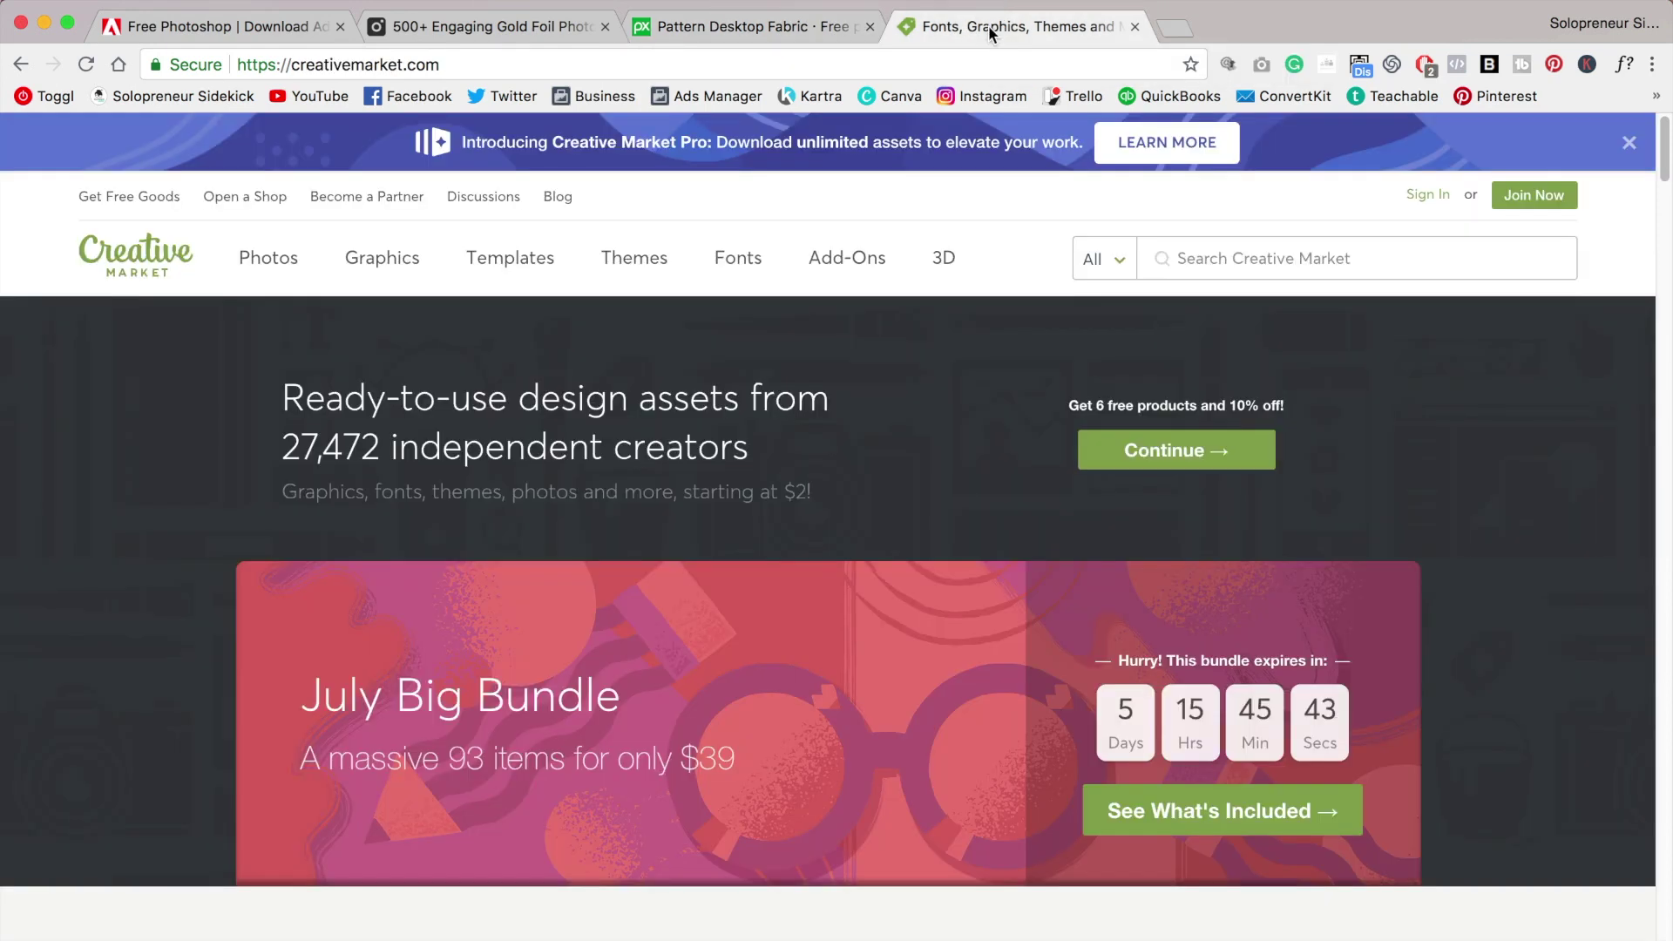
{"action": "left_click", "coordinate": [1225, 247]}
{"action": "type", "text": "g"}
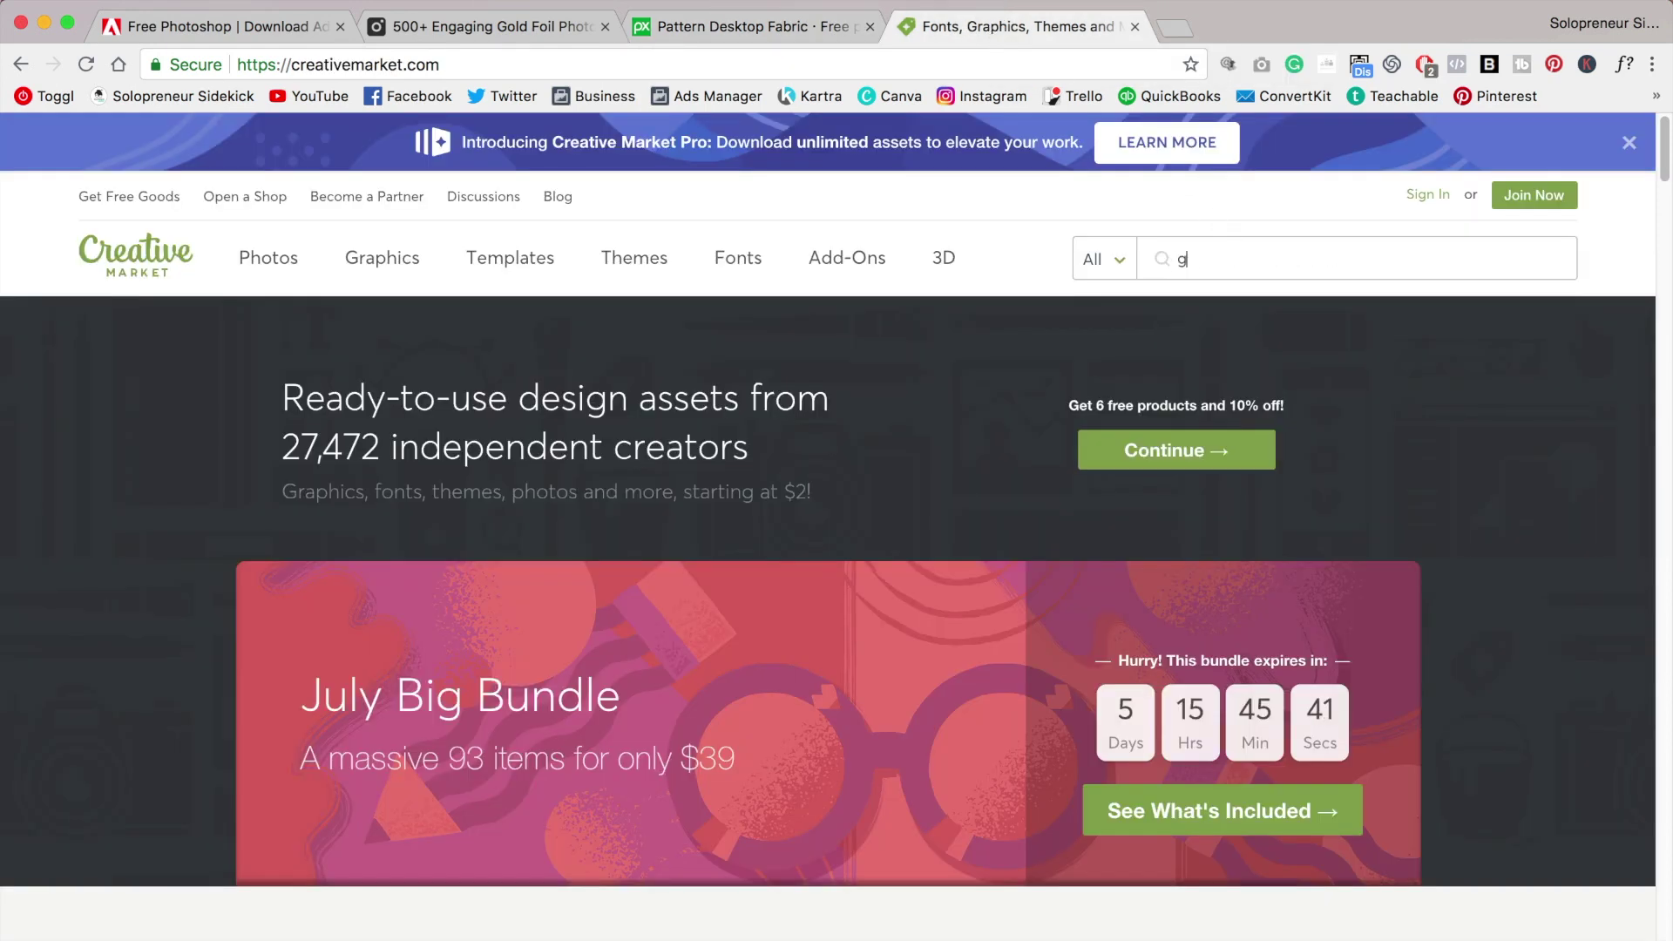
{"action": "type", "text": "old foil"}
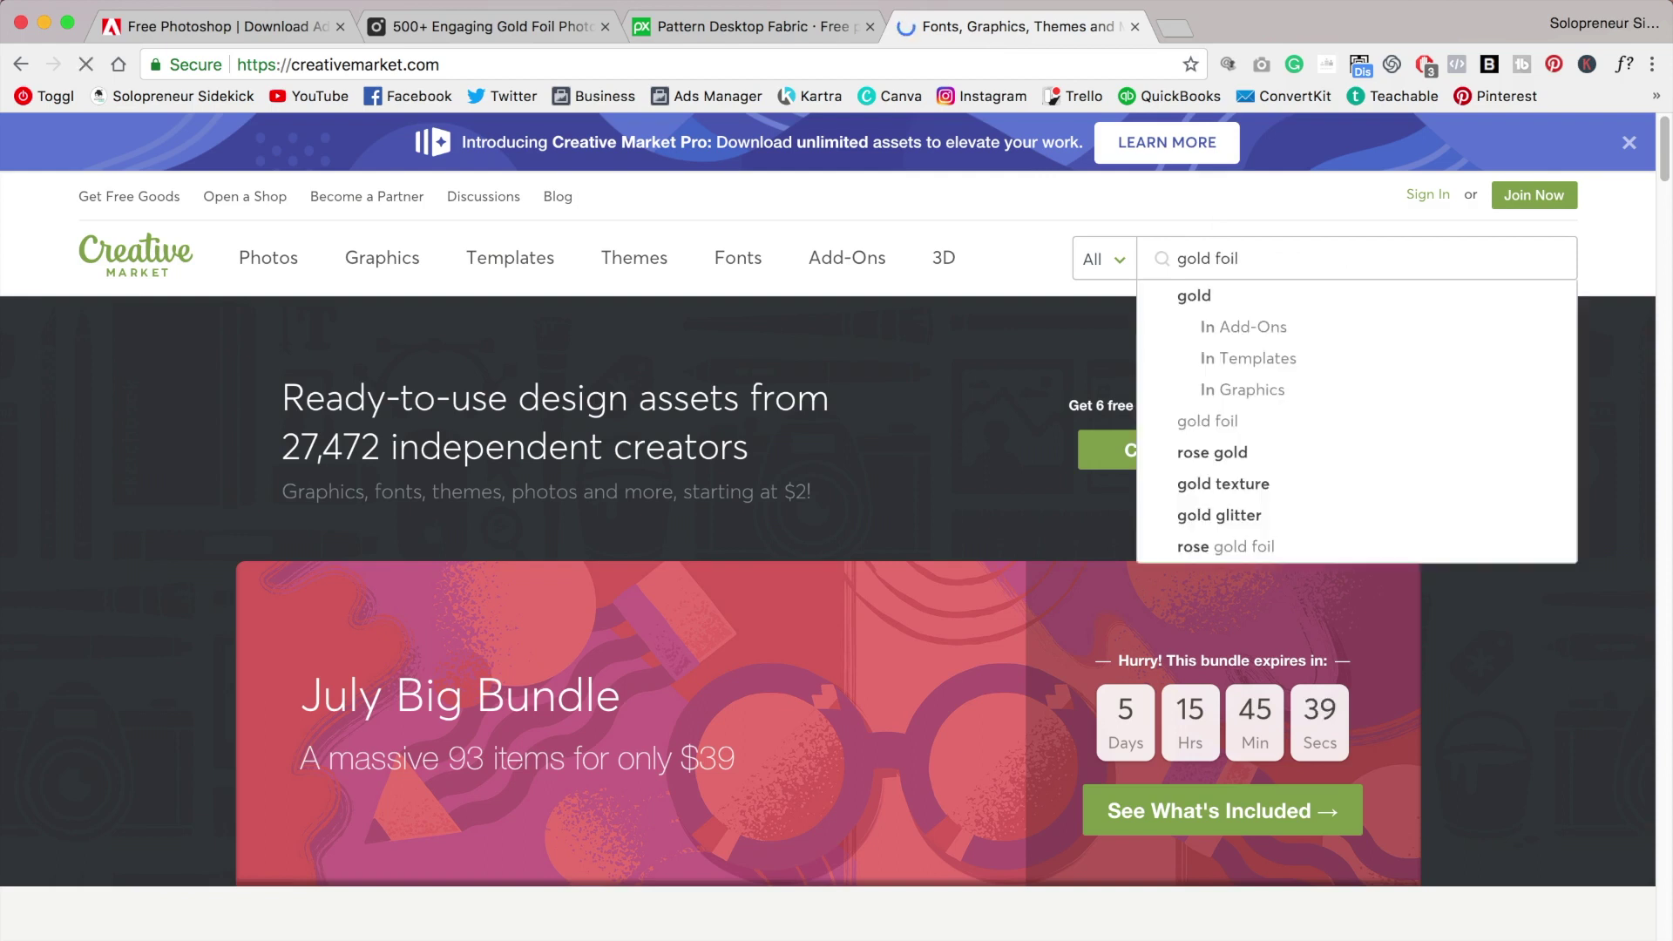
{"action": "key", "text": "Return"}
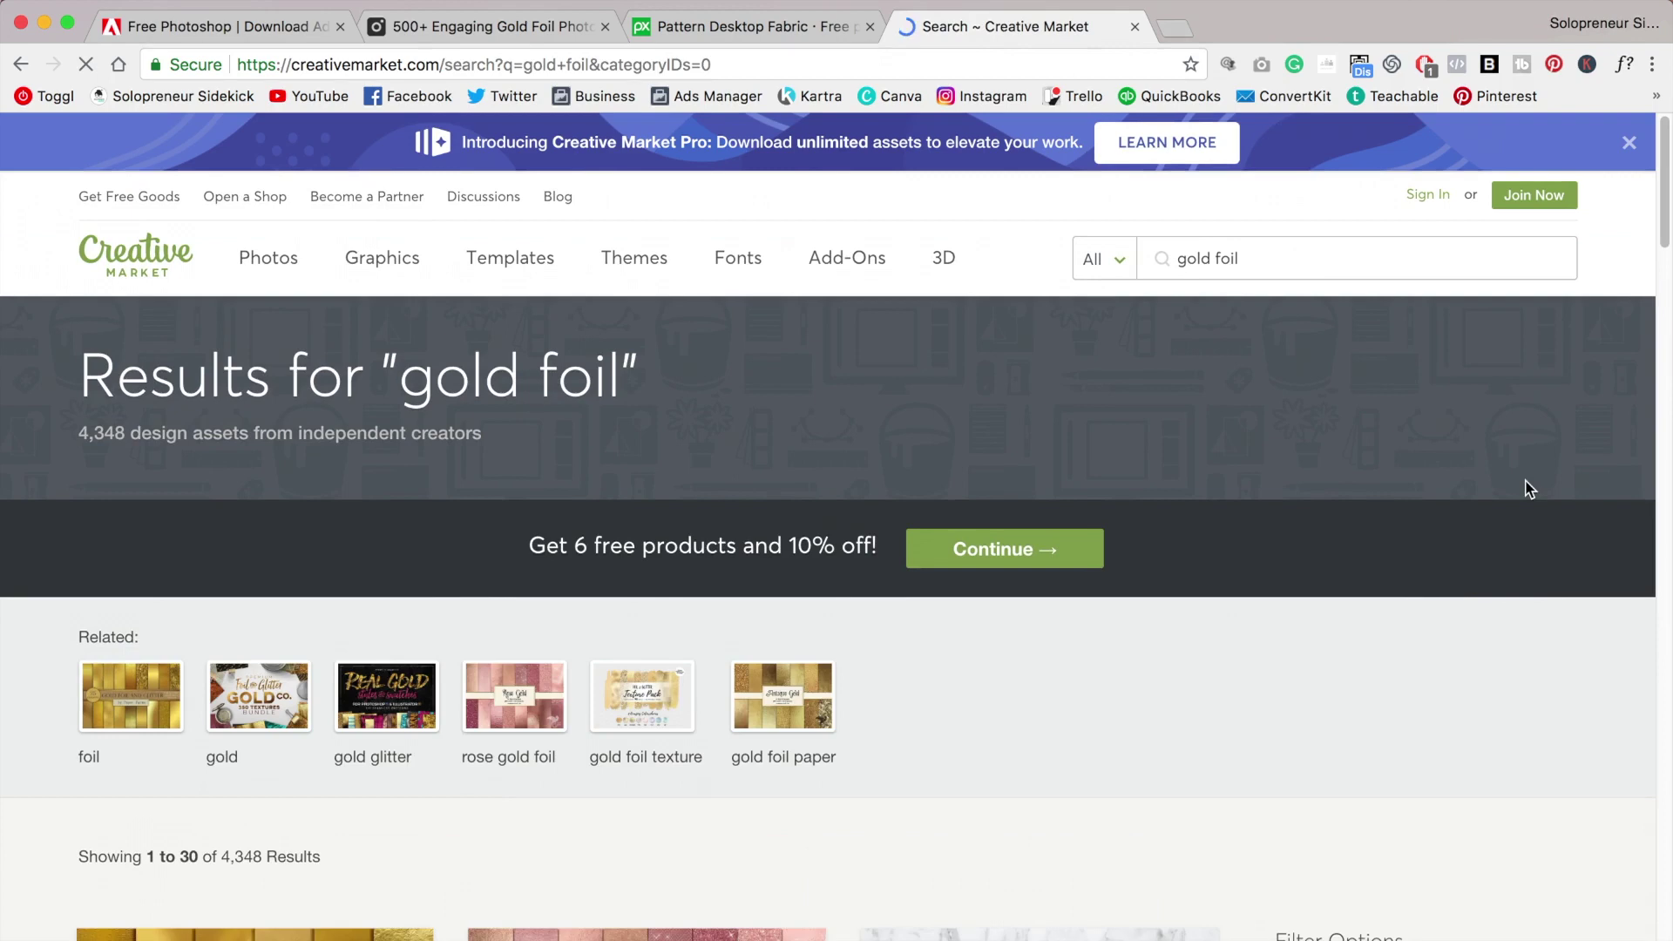
{"action": "scroll", "coordinate": [1528, 489], "scroll_direction": "down", "scroll_amount": 3}
{"action": "scroll", "coordinate": [1526, 488], "scroll_direction": "down", "scroll_amount": 2}
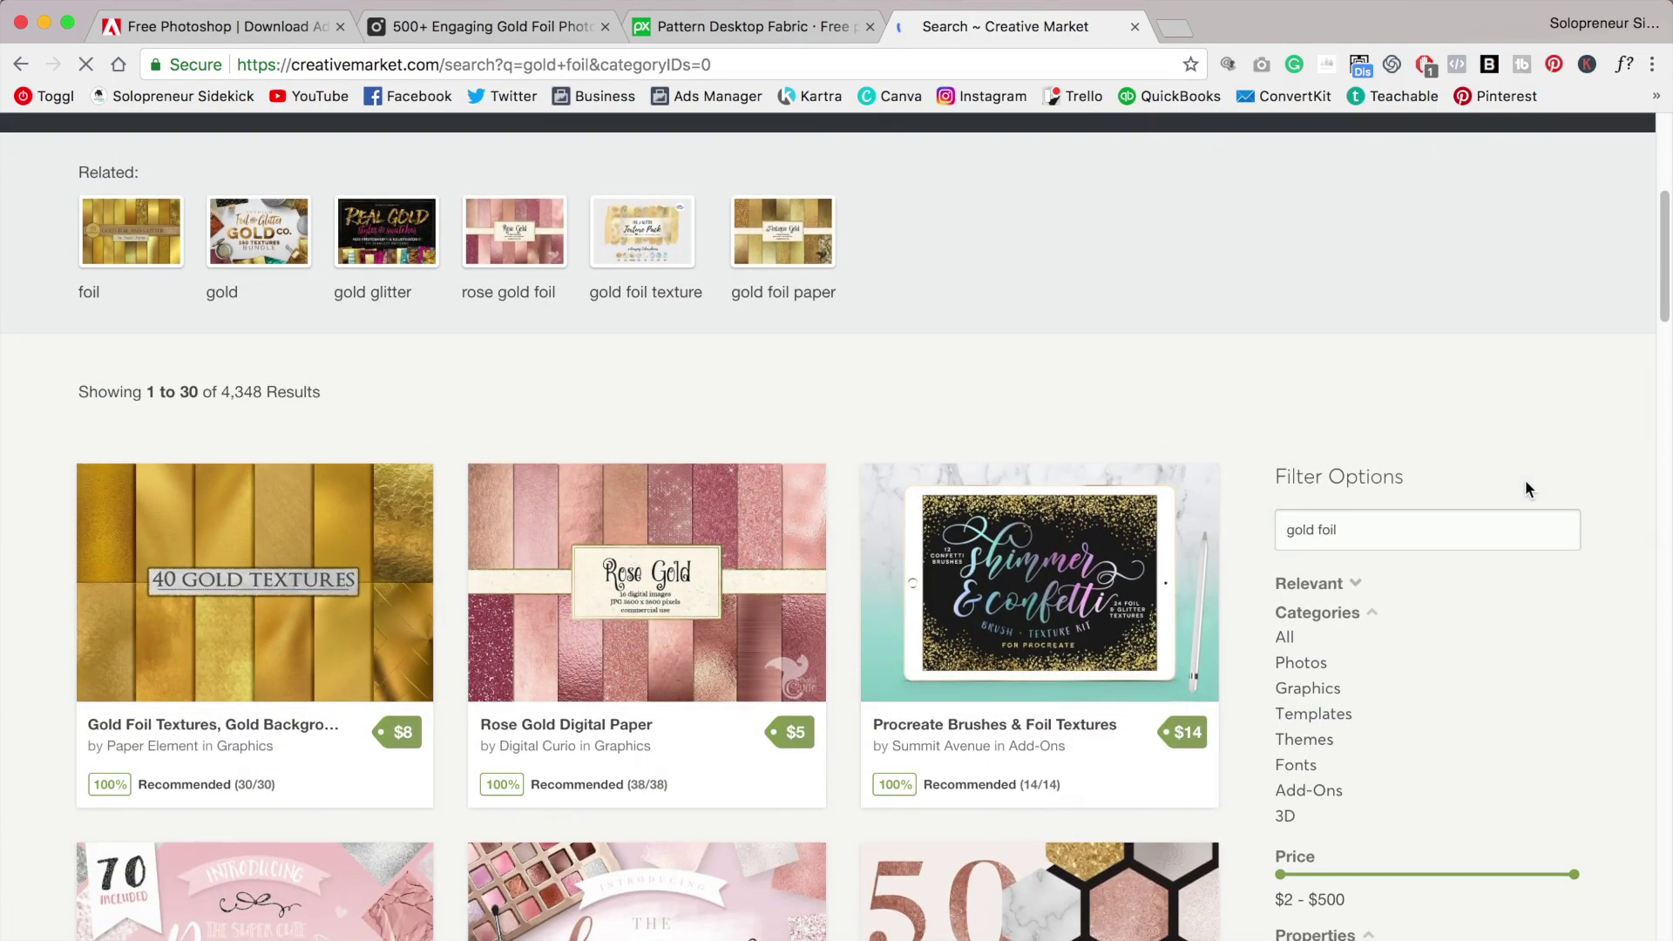
{"action": "scroll", "coordinate": [1601, 360], "scroll_direction": "down", "scroll_amount": 1}
{"action": "scroll", "coordinate": [1601, 361], "scroll_direction": "down", "scroll_amount": 1}
{"action": "scroll", "coordinate": [1601, 362], "scroll_direction": "down", "scroll_amount": 1}
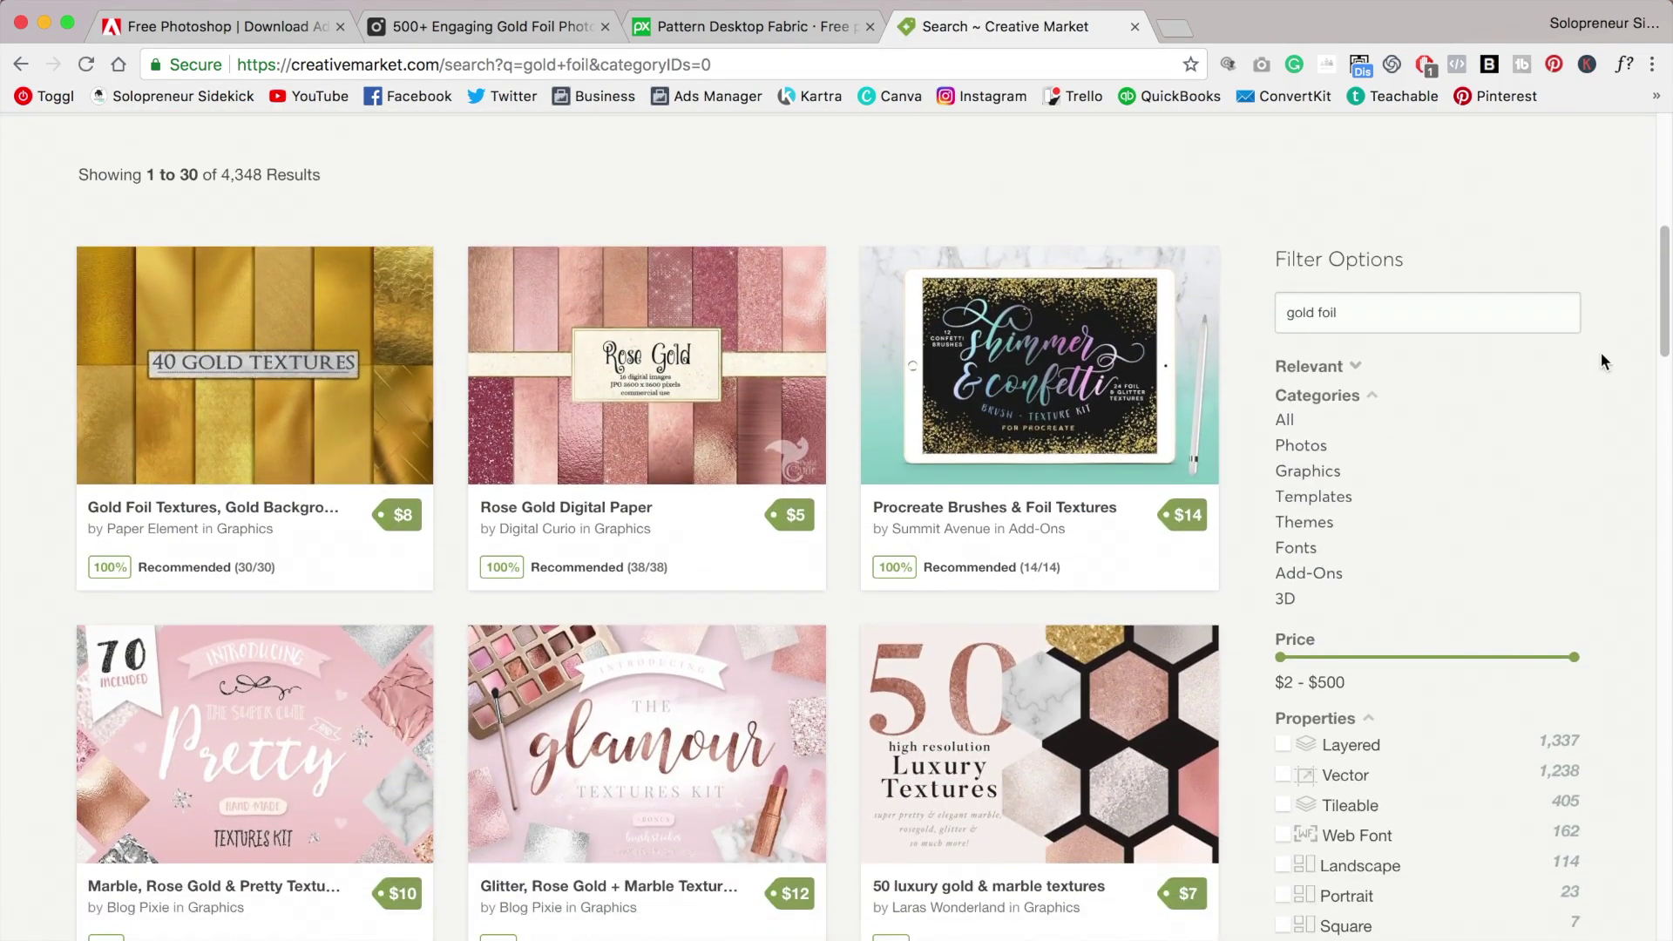
{"action": "scroll", "coordinate": [1601, 361], "scroll_direction": "down", "scroll_amount": 1}
{"action": "scroll", "coordinate": [1601, 351], "scroll_direction": "down", "scroll_amount": 1}
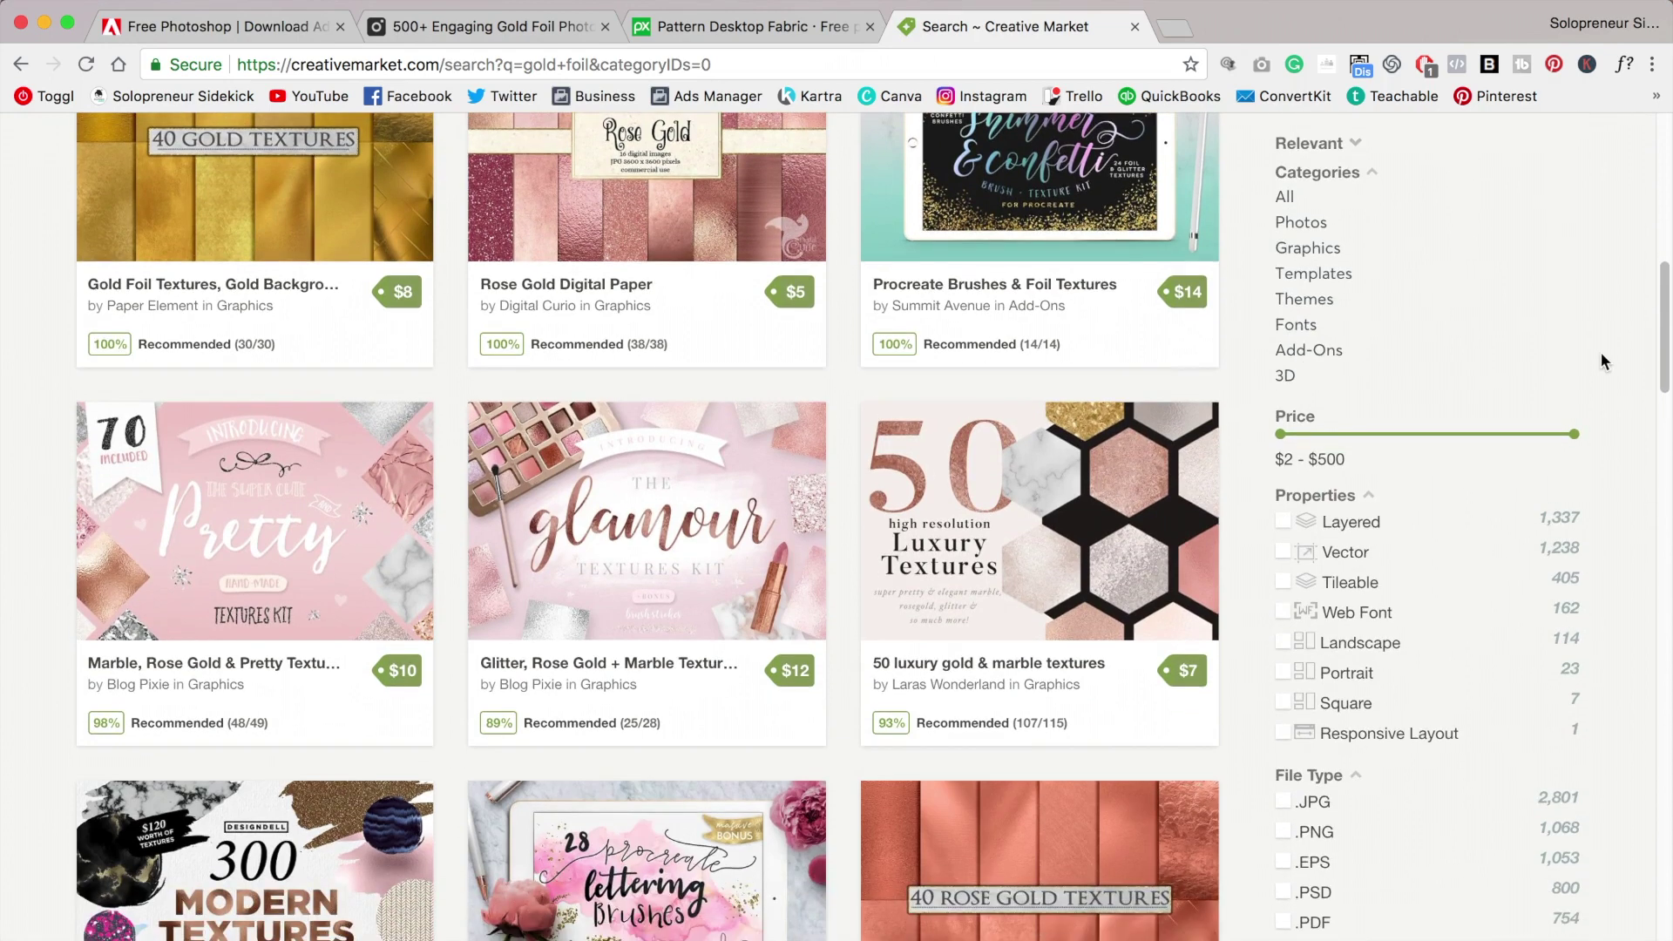
{"action": "scroll", "coordinate": [1601, 352], "scroll_direction": "down", "scroll_amount": 2}
{"action": "scroll", "coordinate": [1601, 352], "scroll_direction": "down", "scroll_amount": 1}
{"action": "scroll", "coordinate": [1601, 351], "scroll_direction": "down", "scroll_amount": 1}
{"action": "scroll", "coordinate": [1601, 352], "scroll_direction": "down", "scroll_amount": 2}
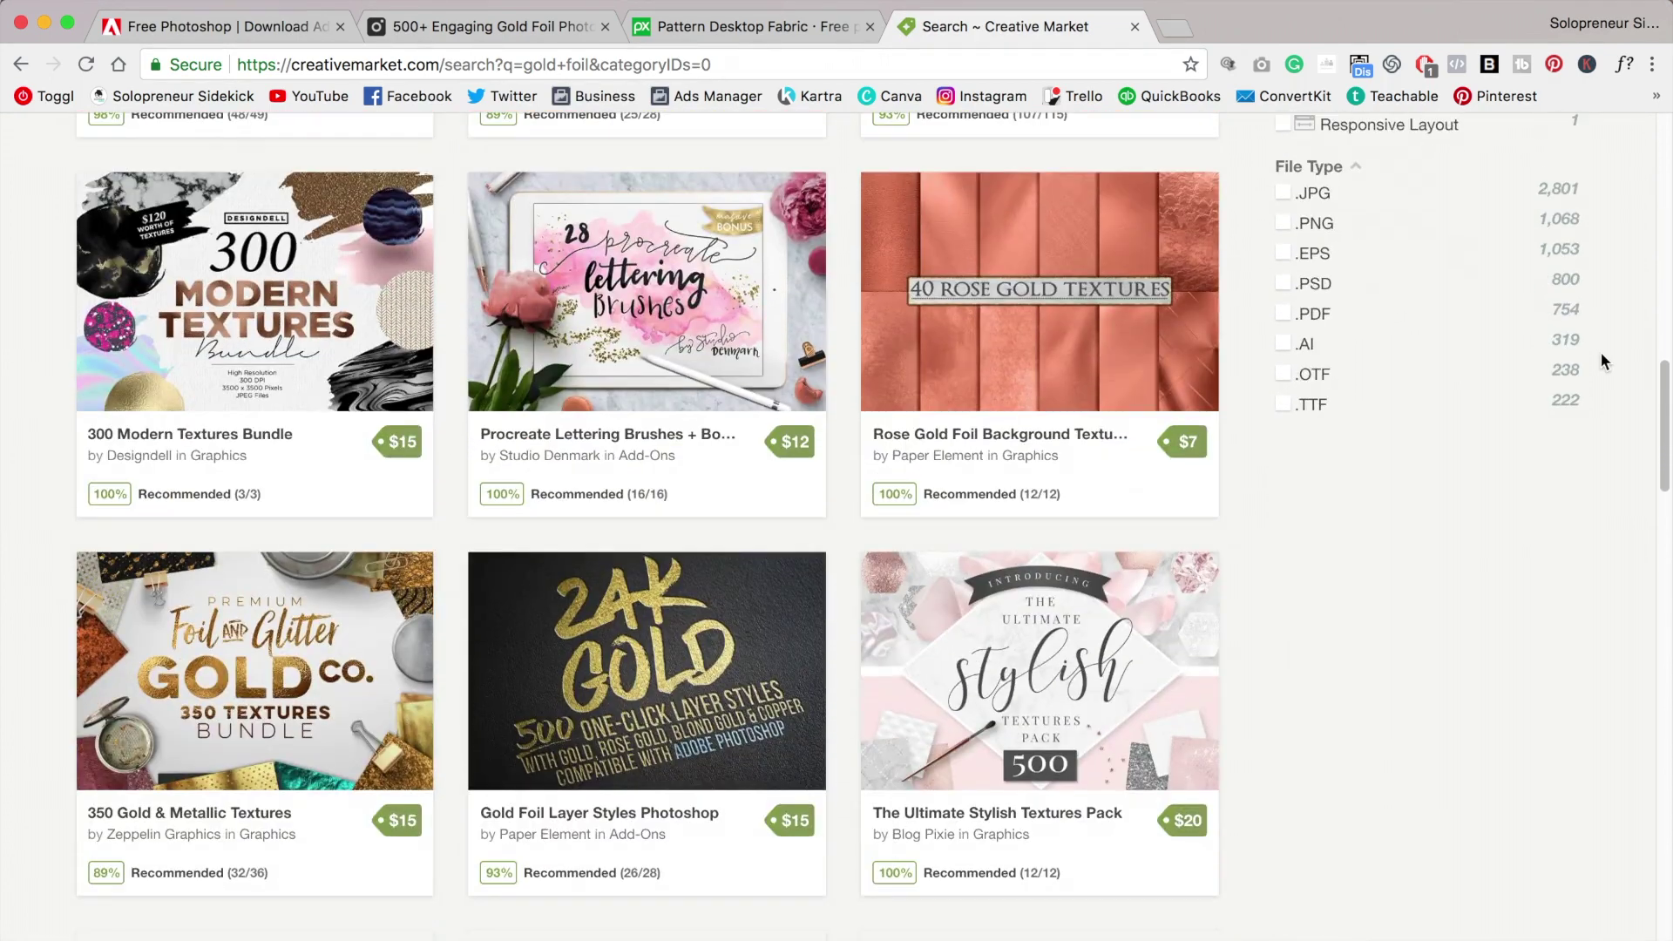
{"action": "scroll", "coordinate": [1601, 352], "scroll_direction": "down", "scroll_amount": 2}
{"action": "scroll", "coordinate": [1601, 361], "scroll_direction": "down", "scroll_amount": 1}
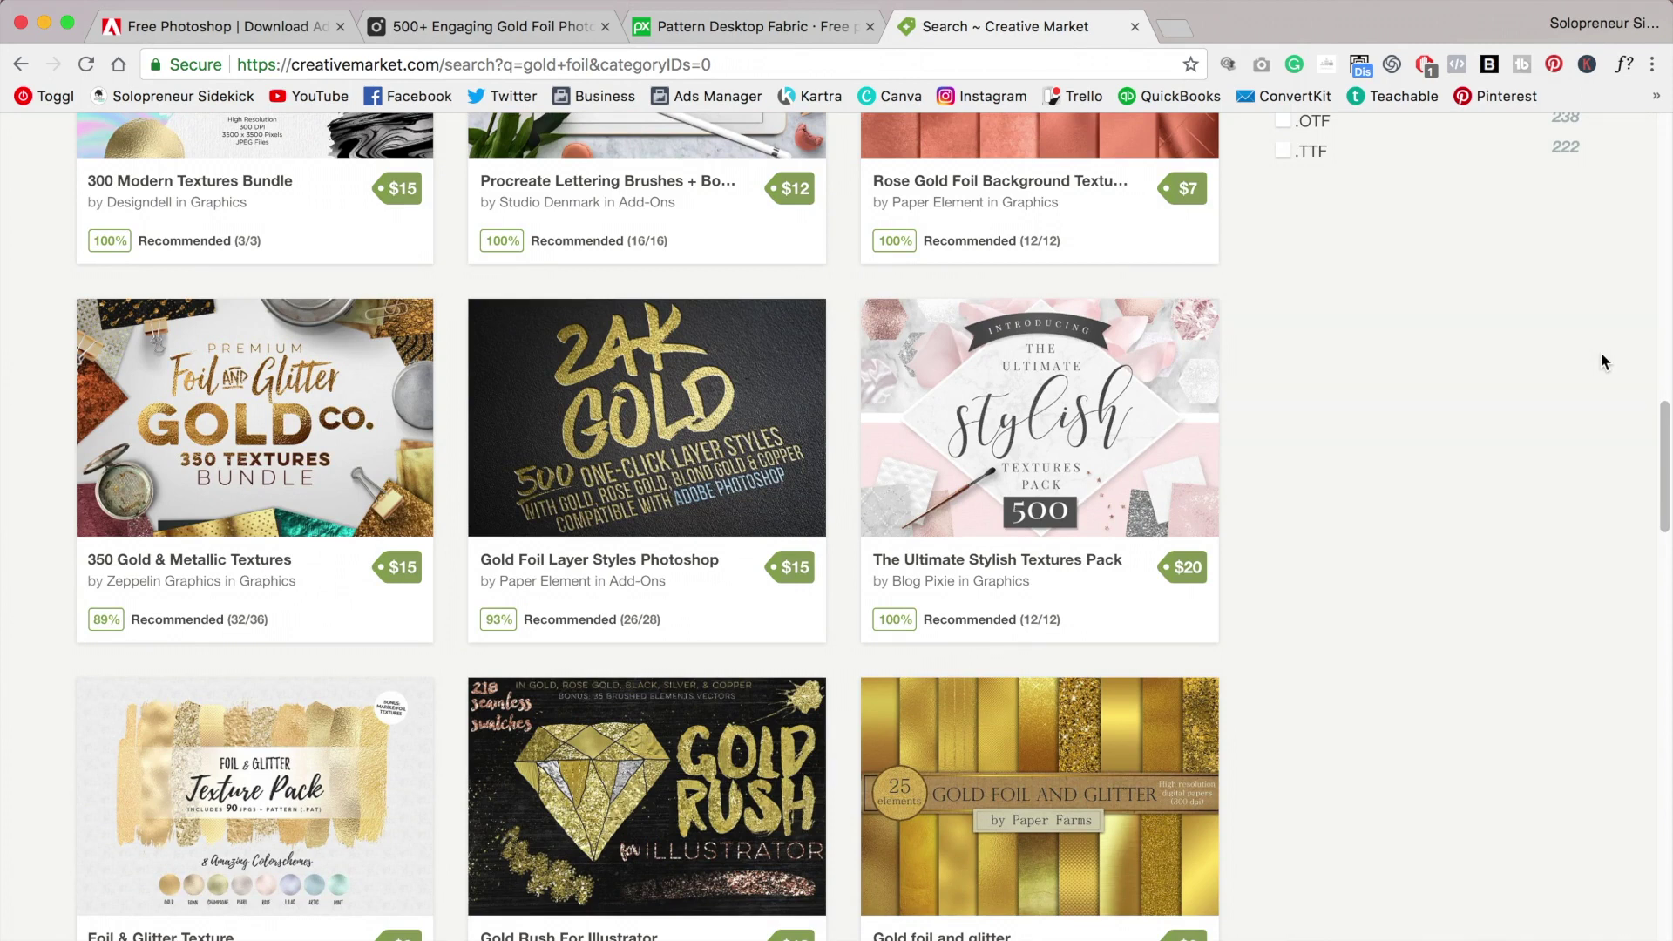
Launch Photoshop CC 2018 from Spotlight and create a white 1000×1000 px document
{"action": "key", "text": "super+space"}
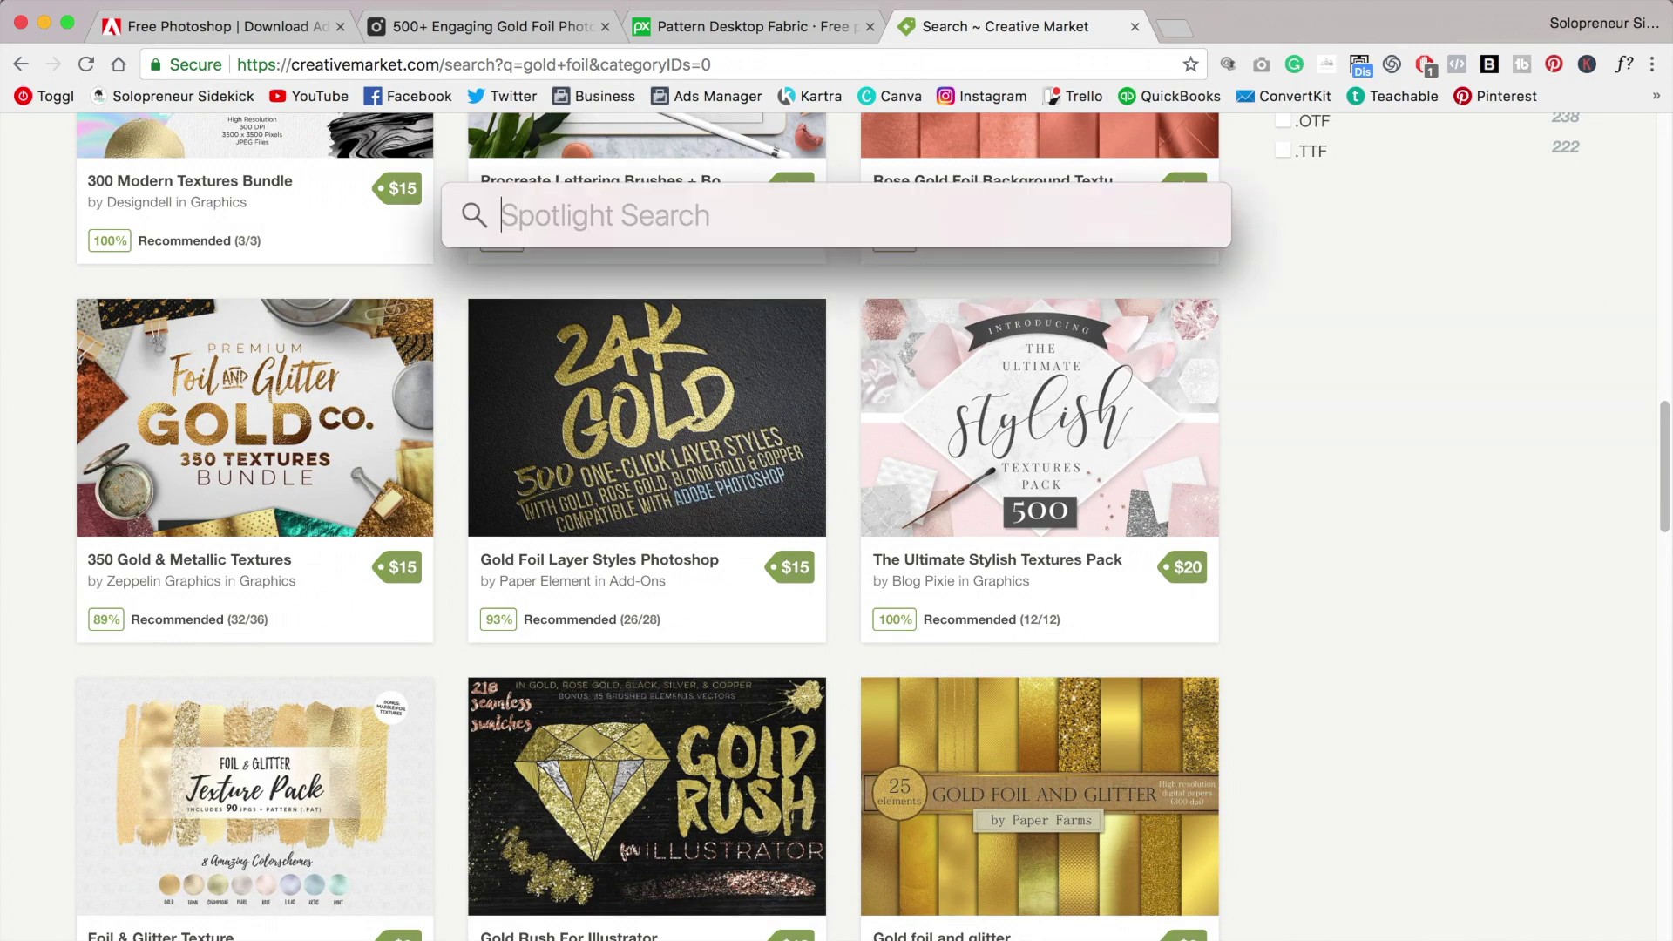
{"action": "type", "text": "photo"}
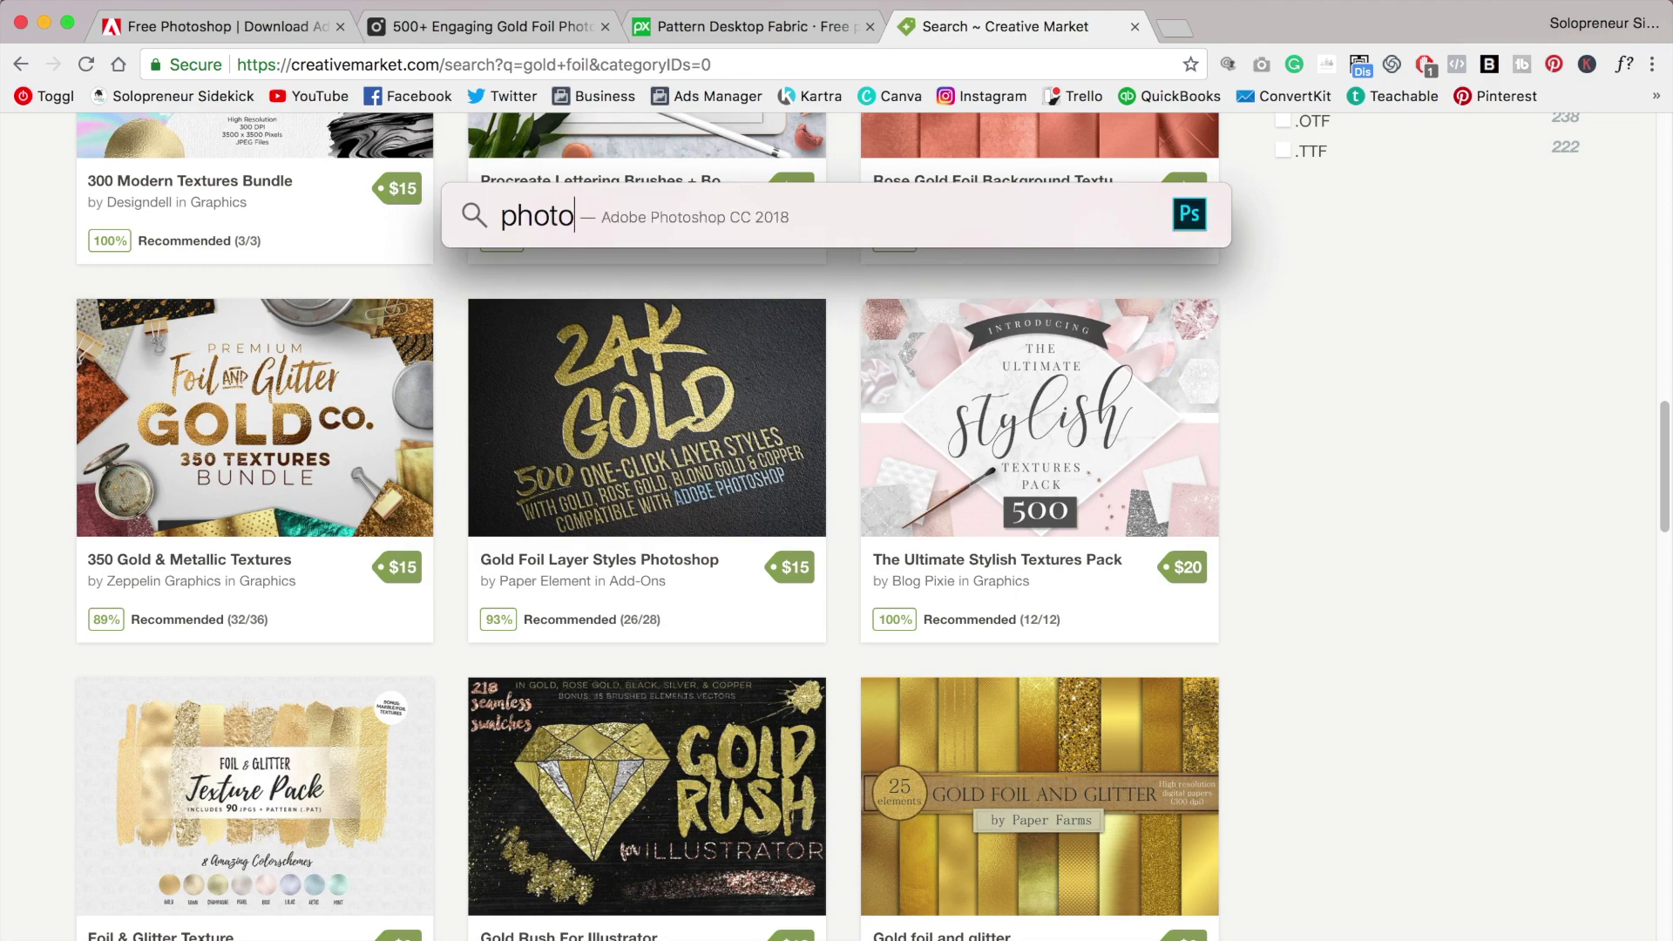
{"action": "key", "text": "Return"}
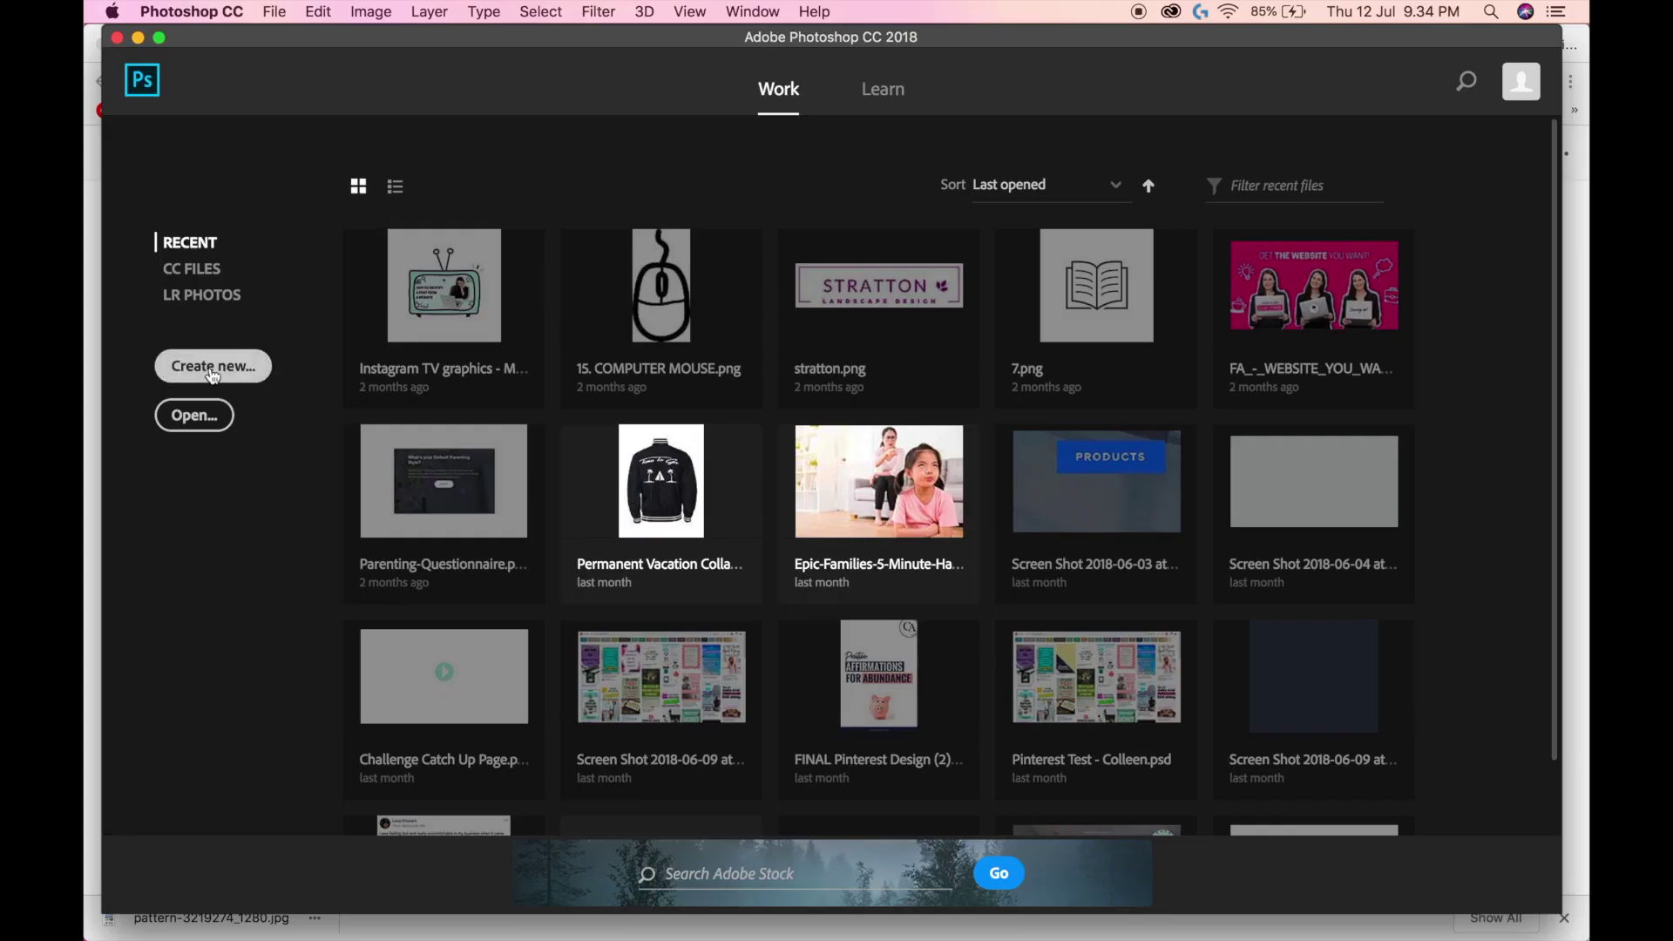
{"action": "left_click", "coordinate": [211, 370]}
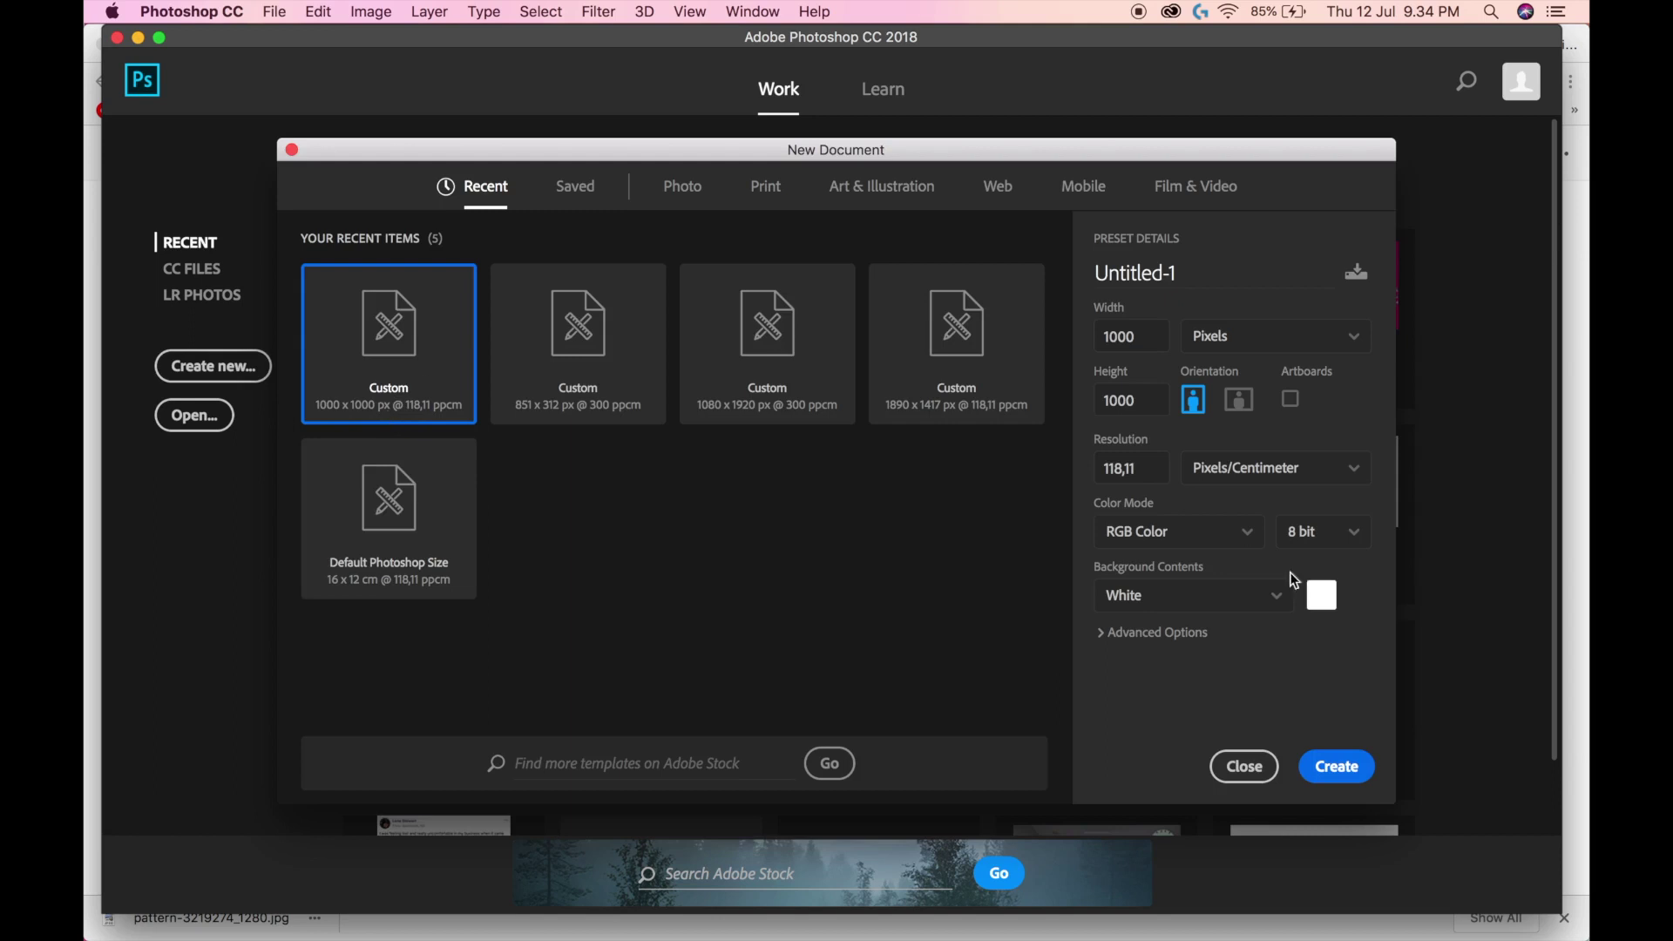
{"action": "left_click", "coordinate": [1348, 770]}
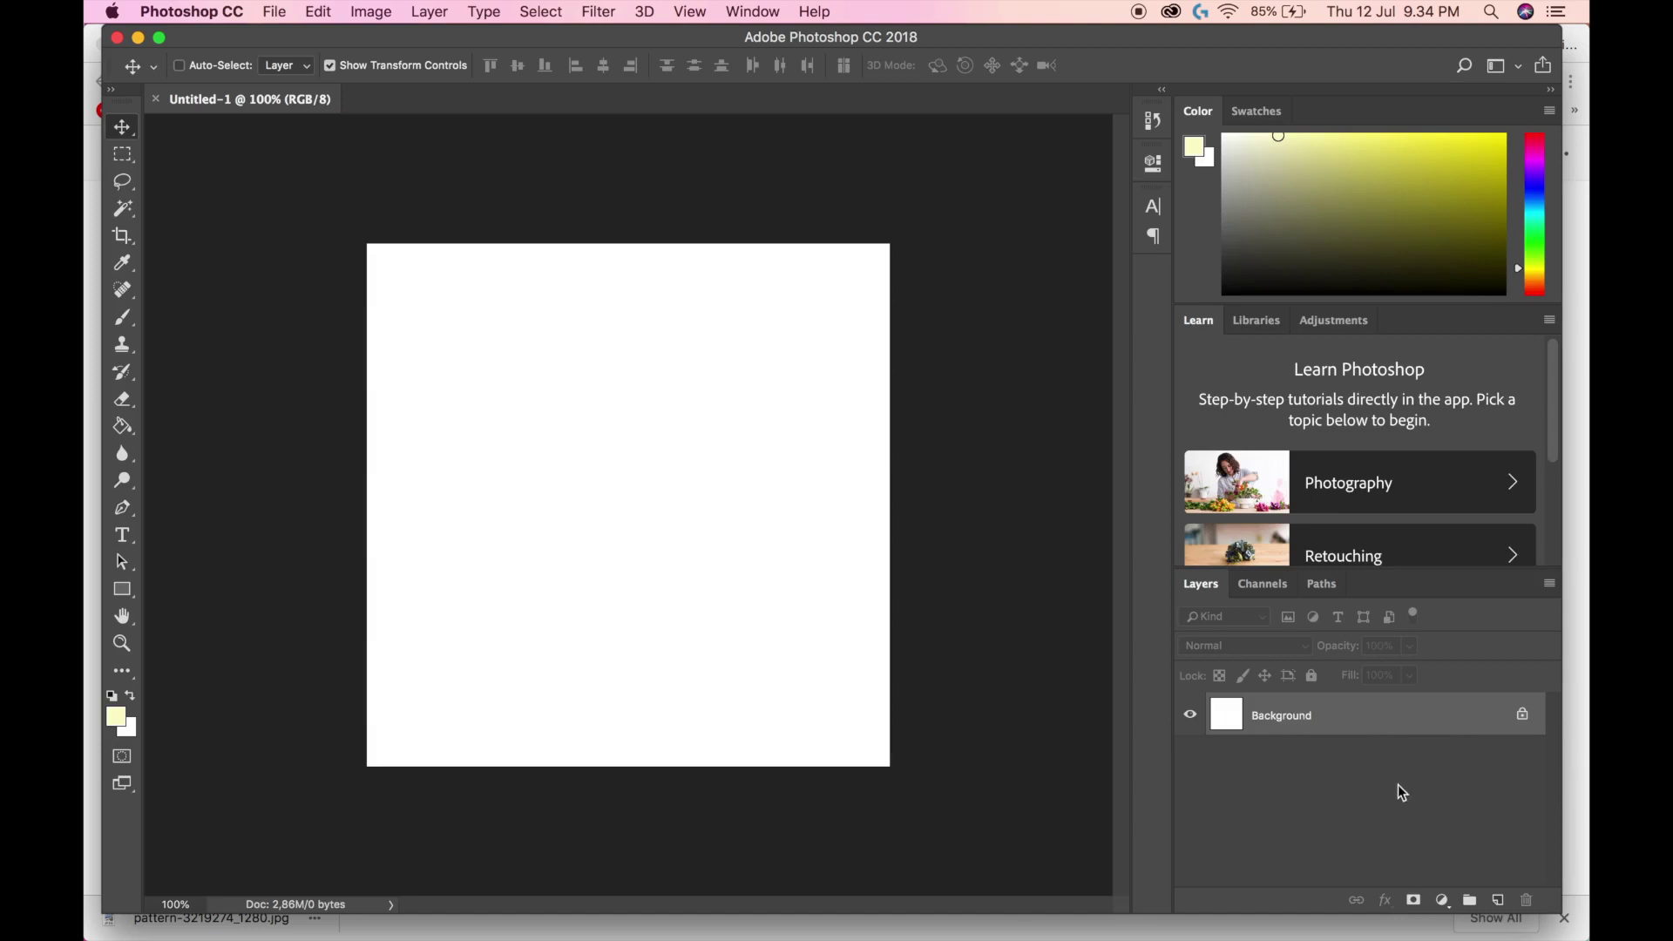
Add a layer, type 'Hello!' in a black script font, and centre it on the canvas
{"action": "left_click", "coordinate": [1499, 901]}
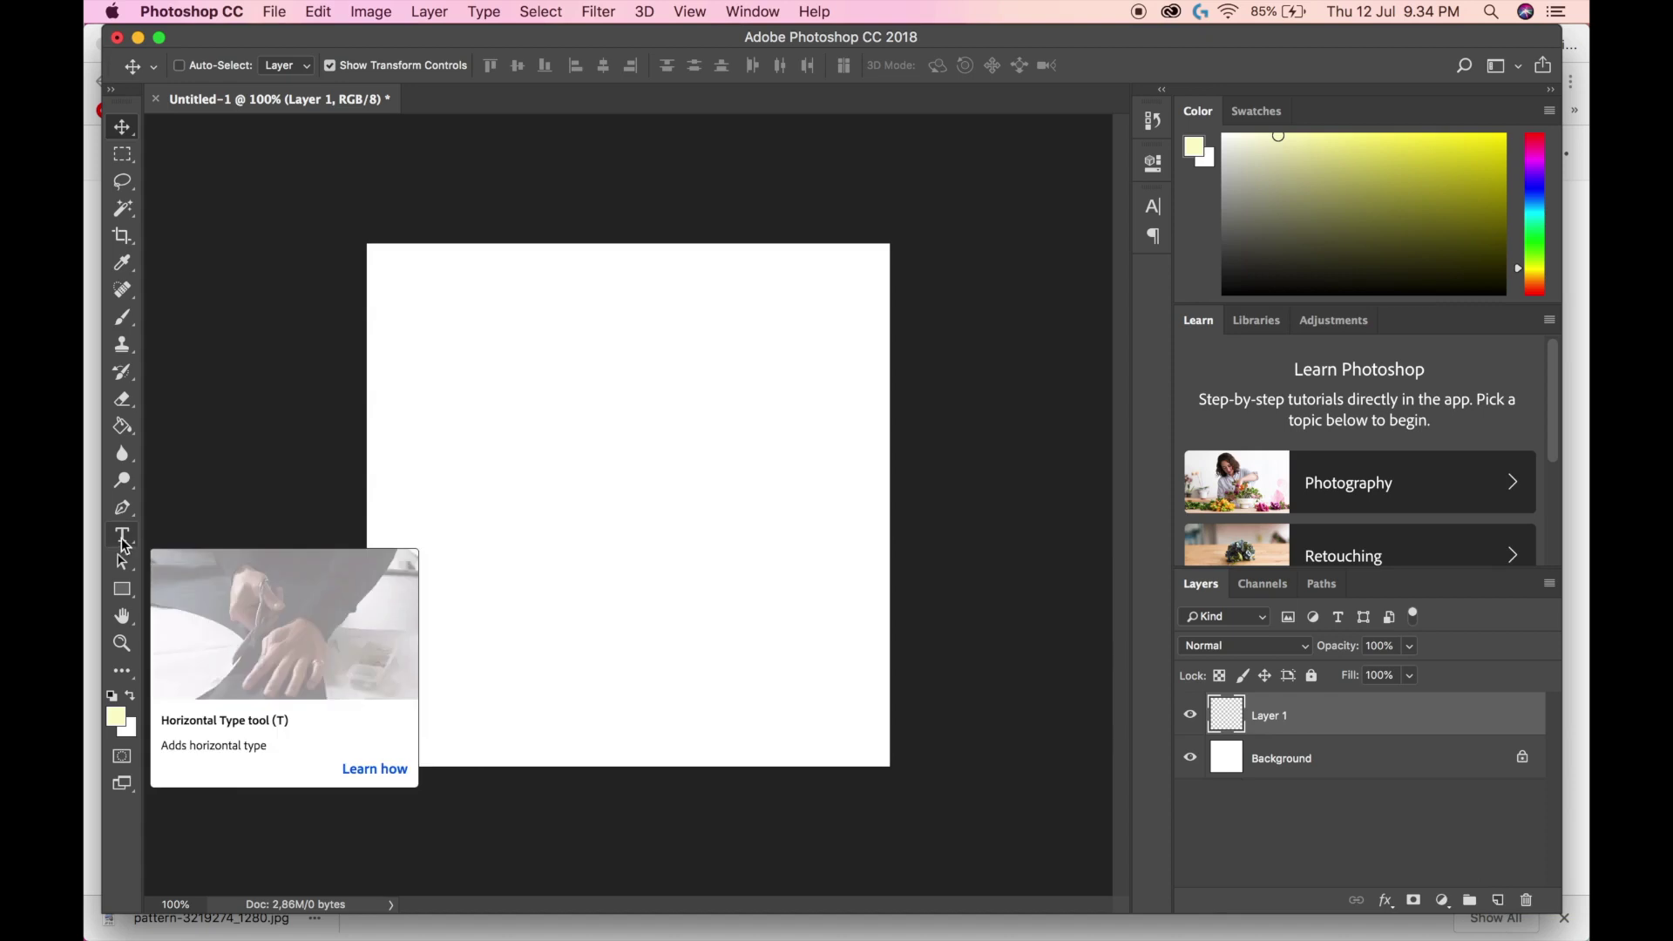
{"action": "left_click", "coordinate": [122, 538]}
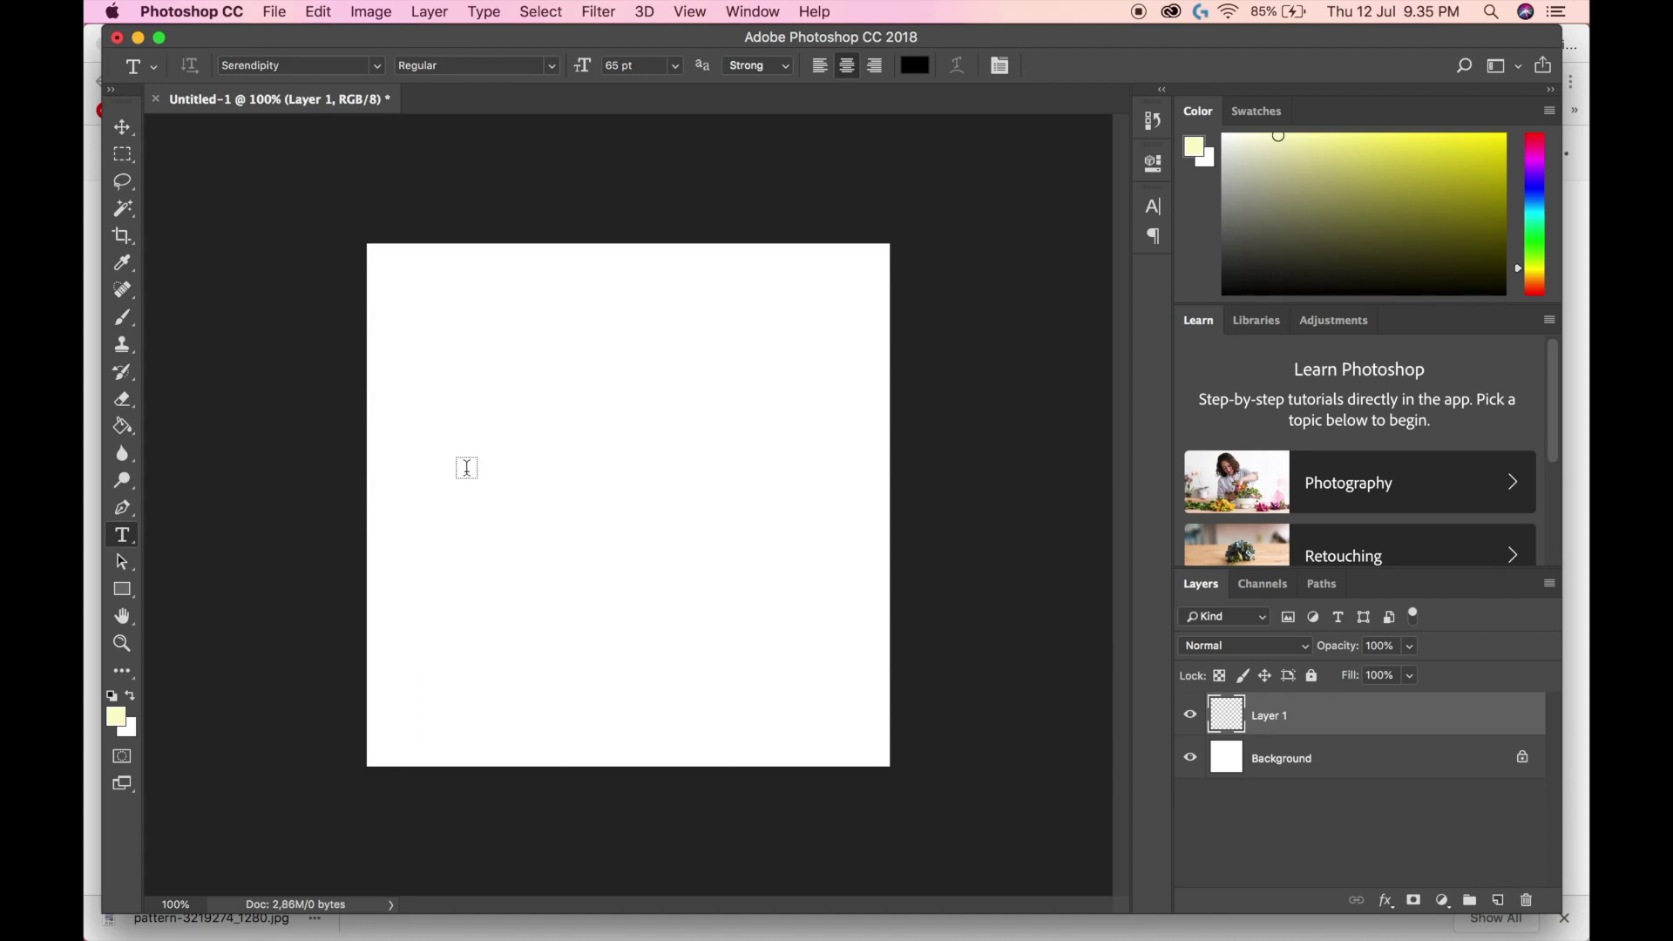
{"action": "left_click", "coordinate": [466, 467]}
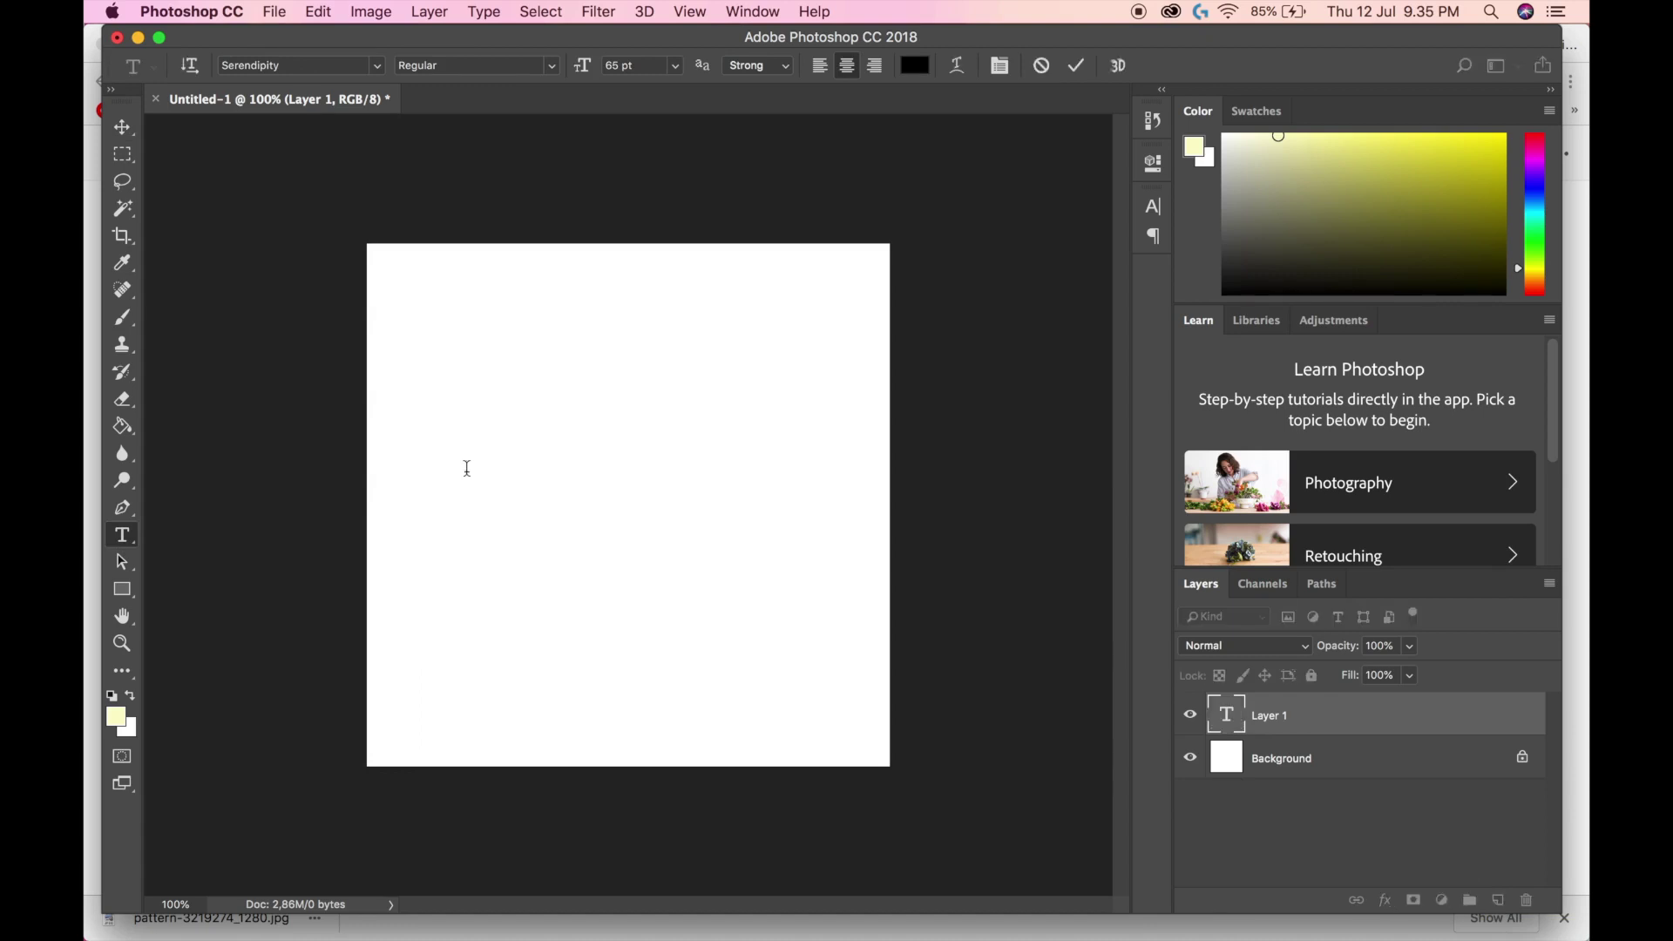
{"action": "type", "text": "Hello"}
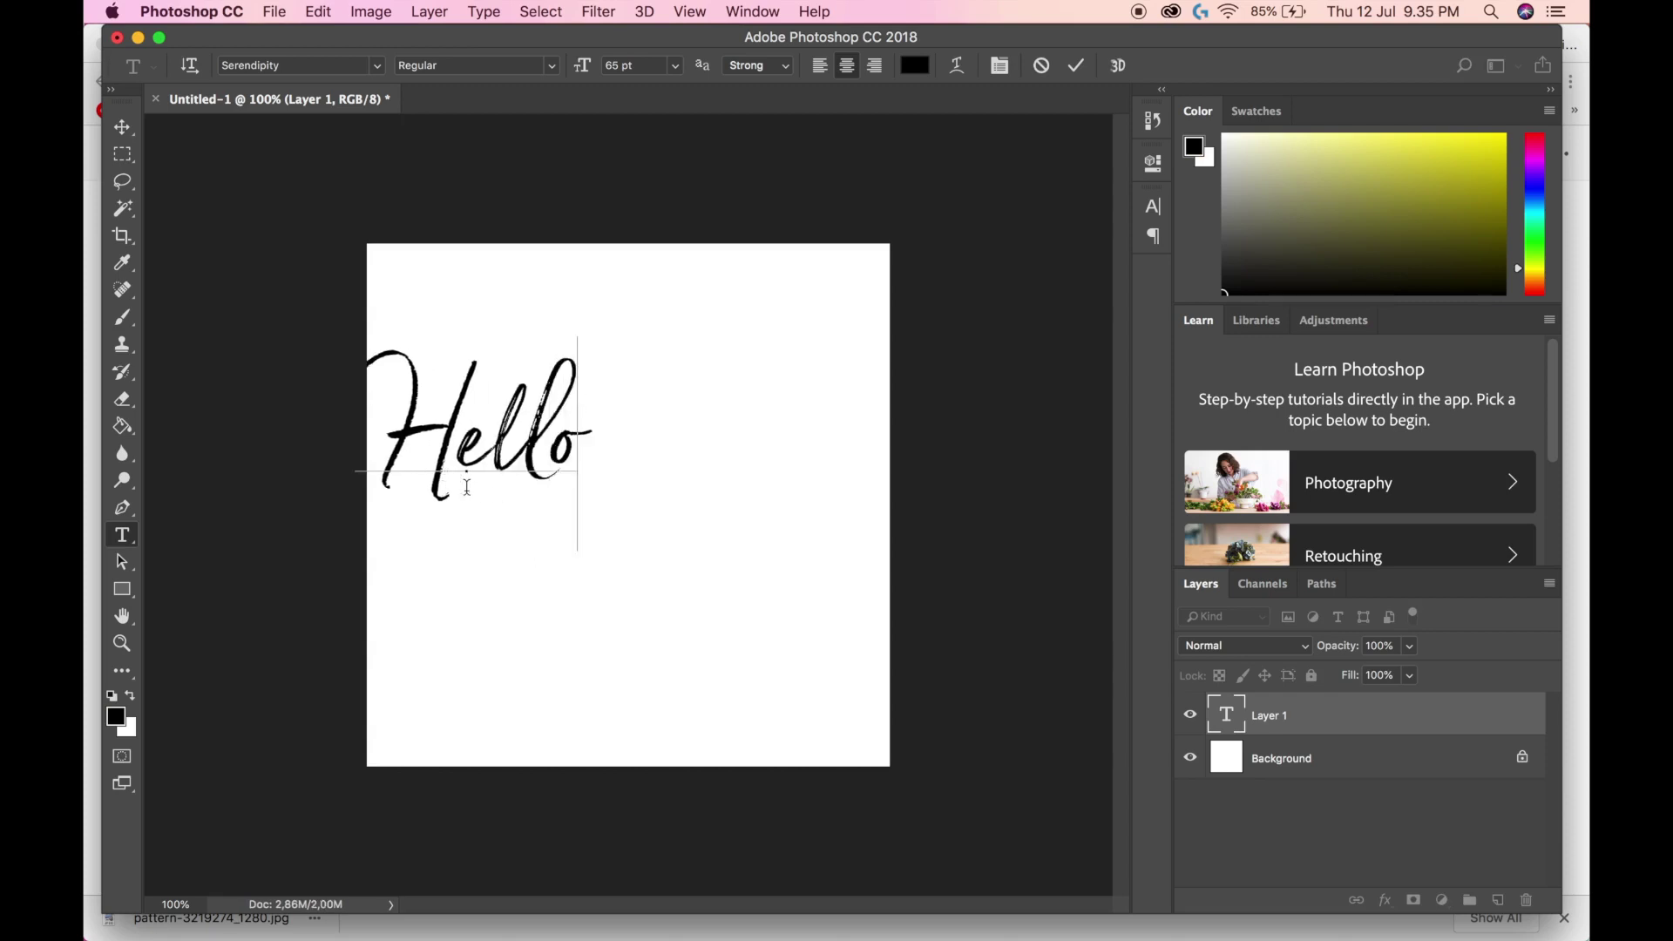
{"action": "type", "text": "!"}
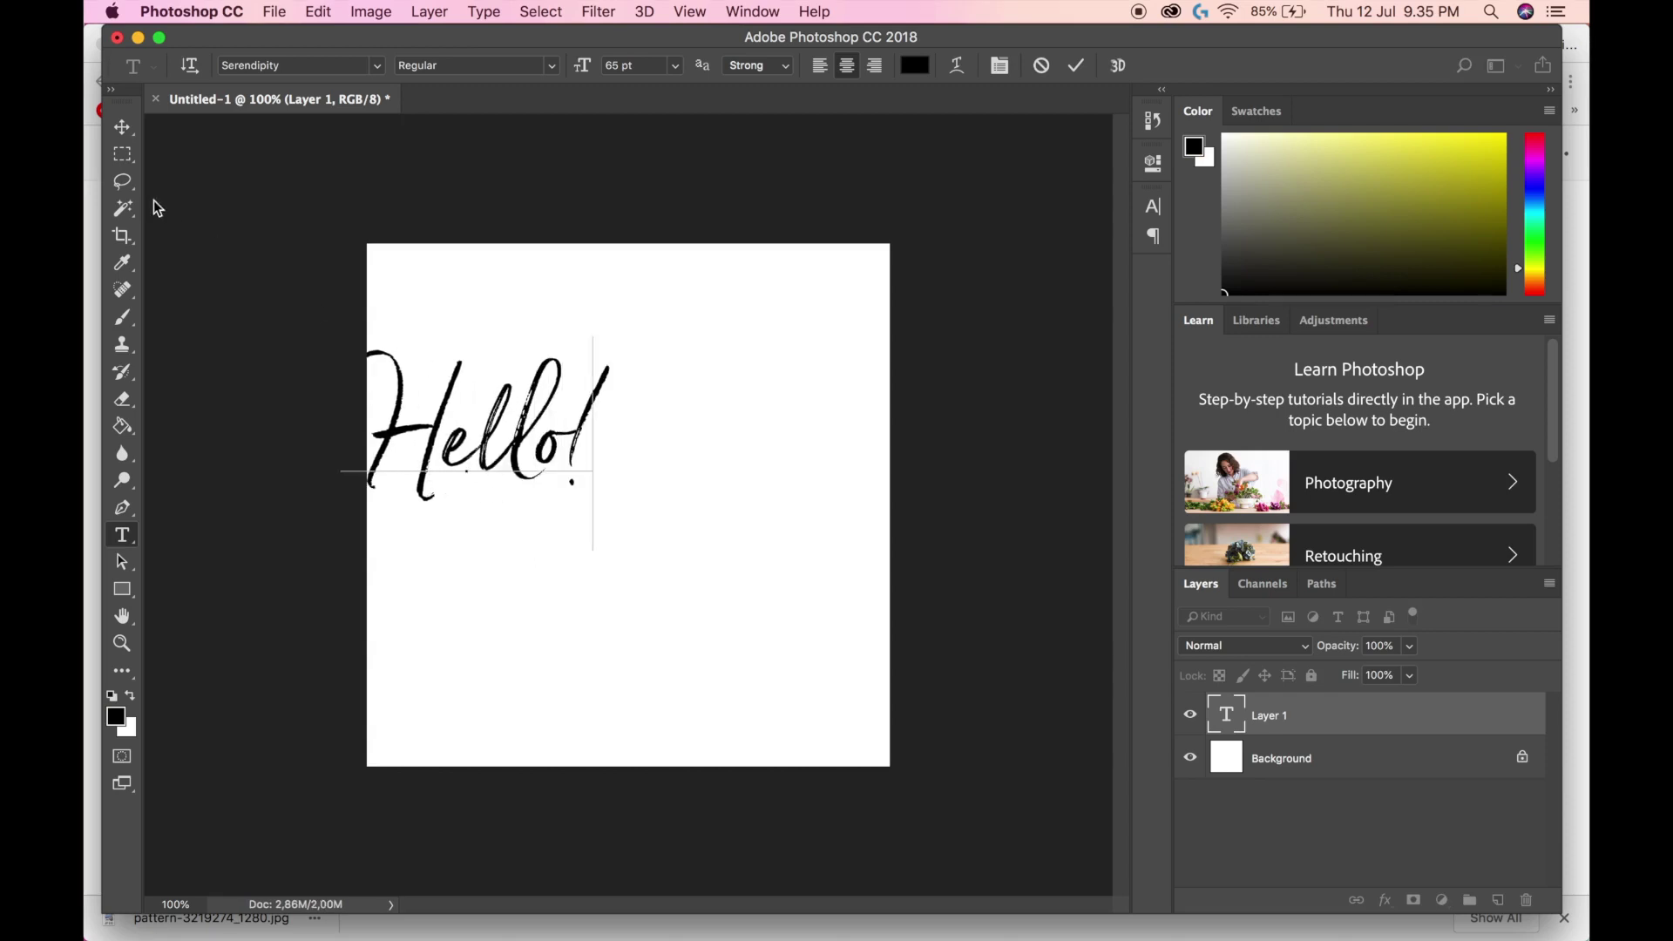
{"action": "left_click", "coordinate": [119, 123]}
{"action": "left_click_drag", "start_coordinate": [489, 451], "coordinate": [644, 481]}
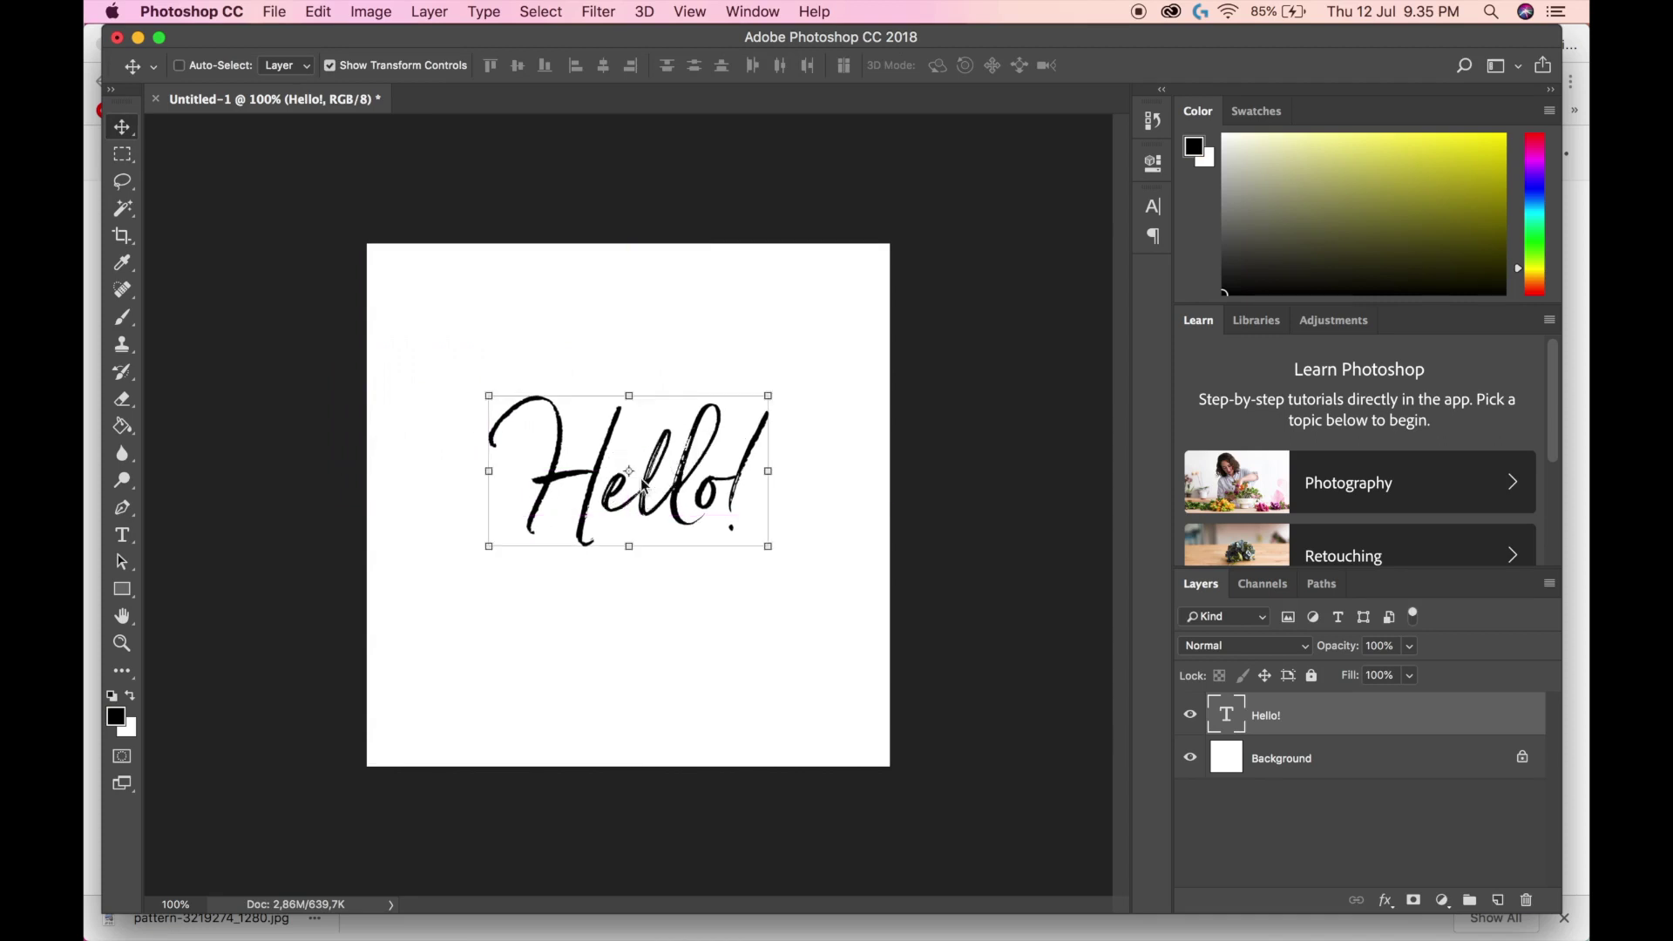
Place pattern-3219274_1280.jpg from Downloads as a layer above the Hello! text
{"action": "left_click", "coordinate": [1381, 776]}
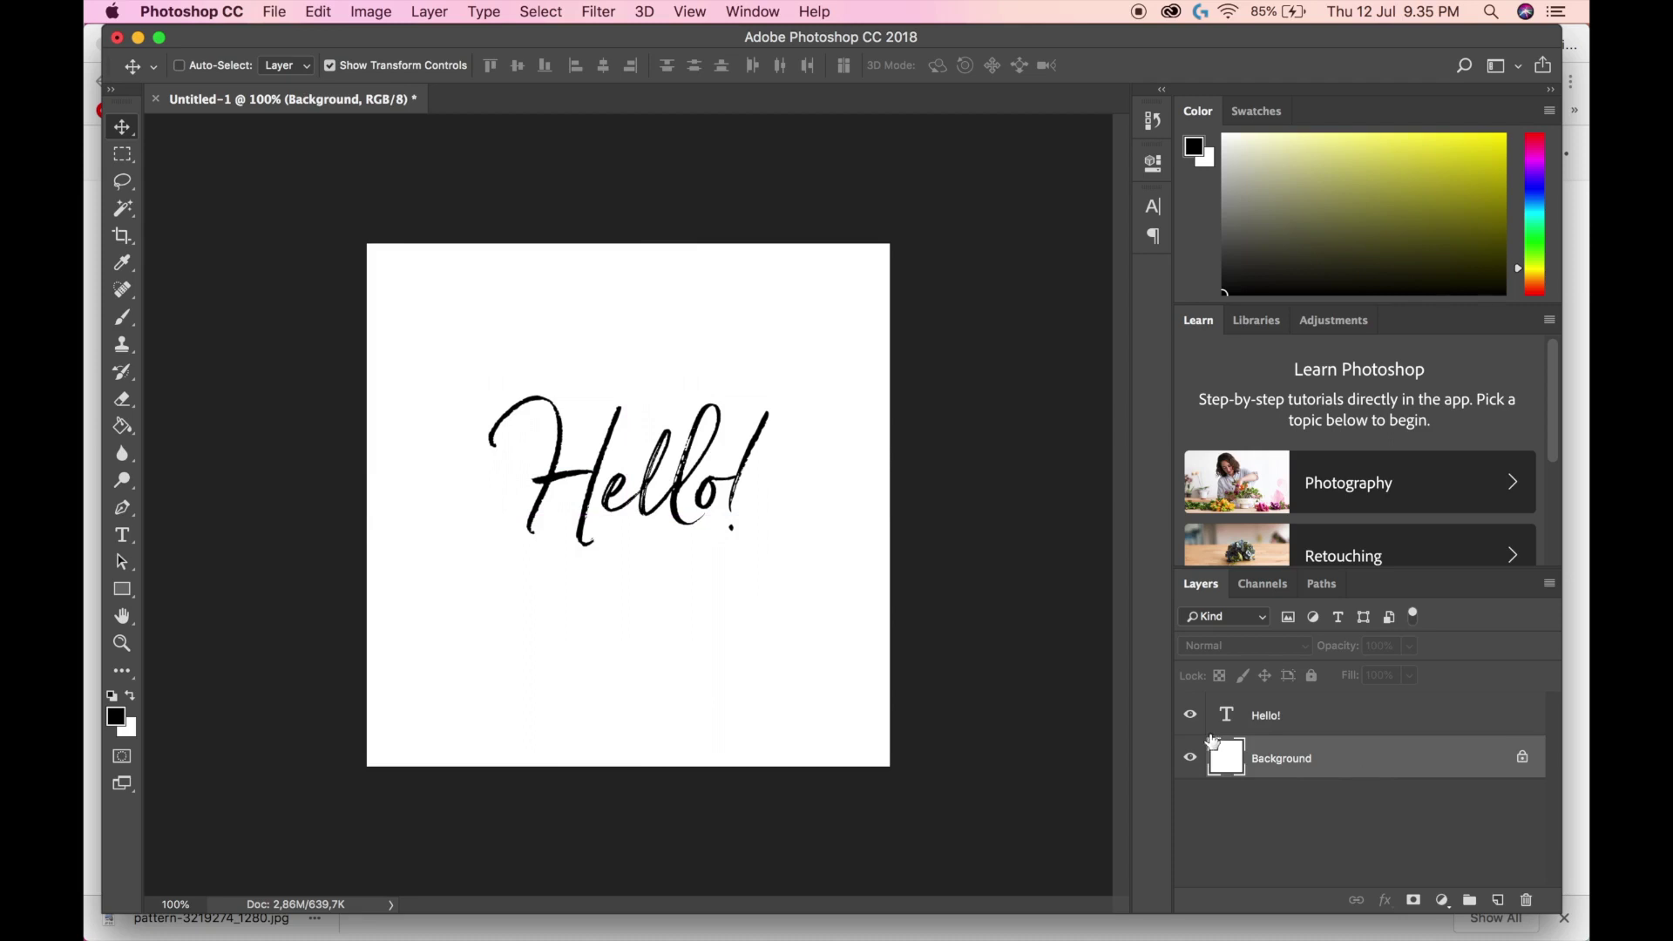
{"action": "left_click", "coordinate": [1283, 723]}
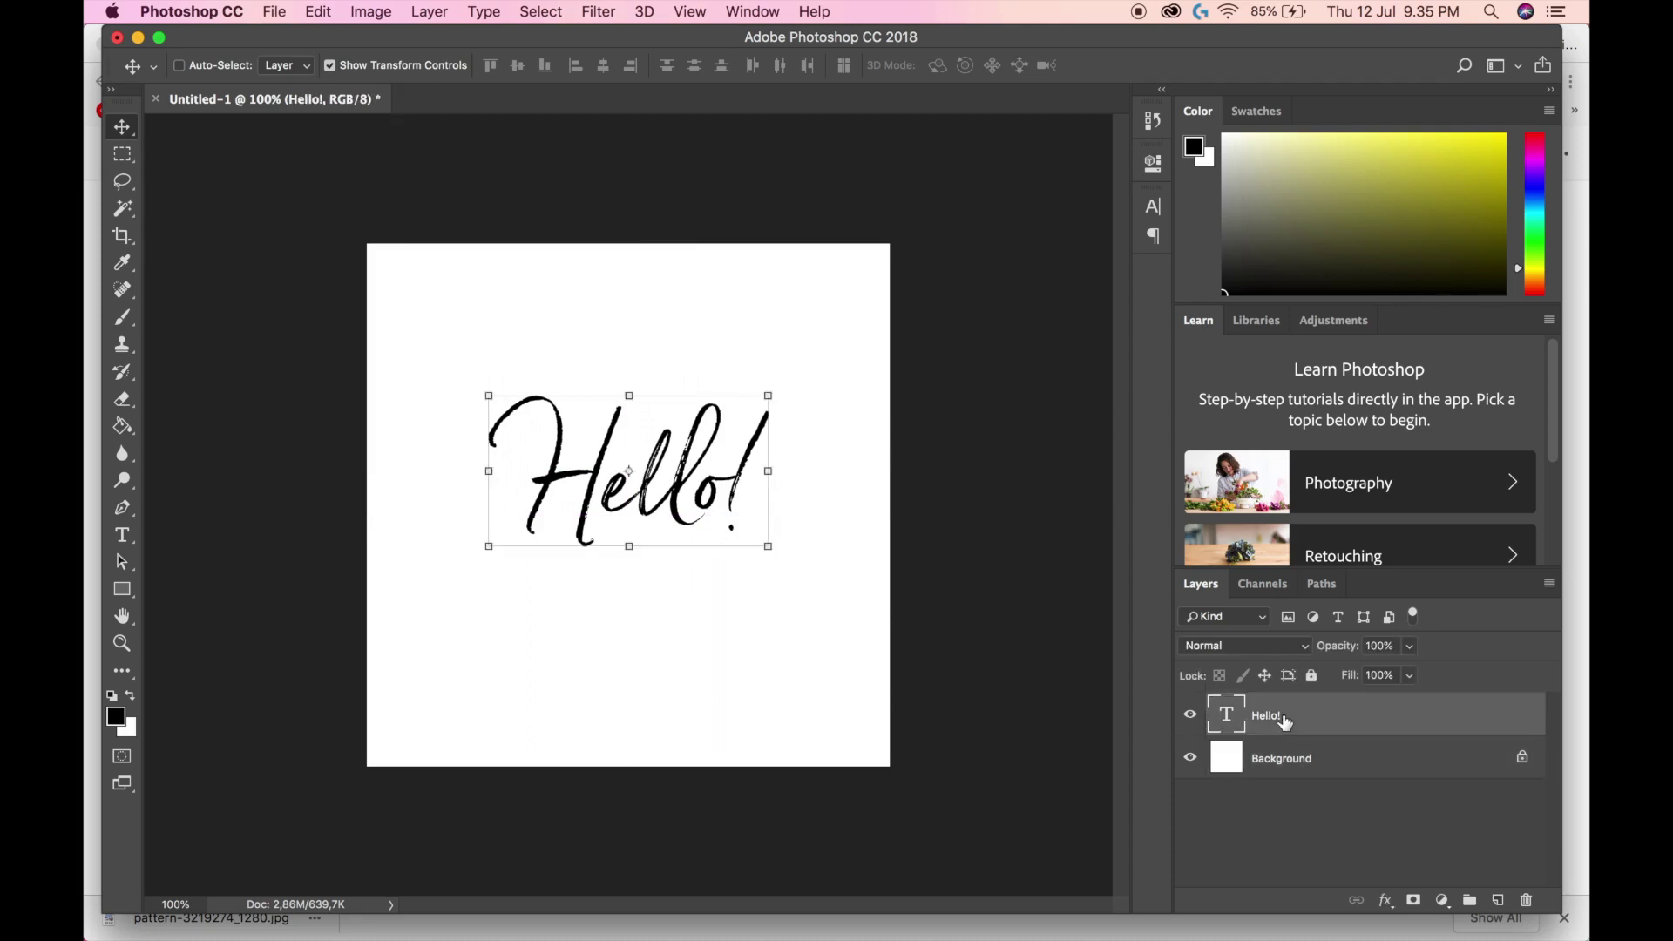
{"action": "mouse_move", "coordinate": [339, 81]}
{"action": "left_mouse_down"}
{"action": "mouse_move", "coordinate": [925, 82]}
{"action": "mouse_move", "coordinate": [1118, 55]}
{"action": "left_mouse_up"}
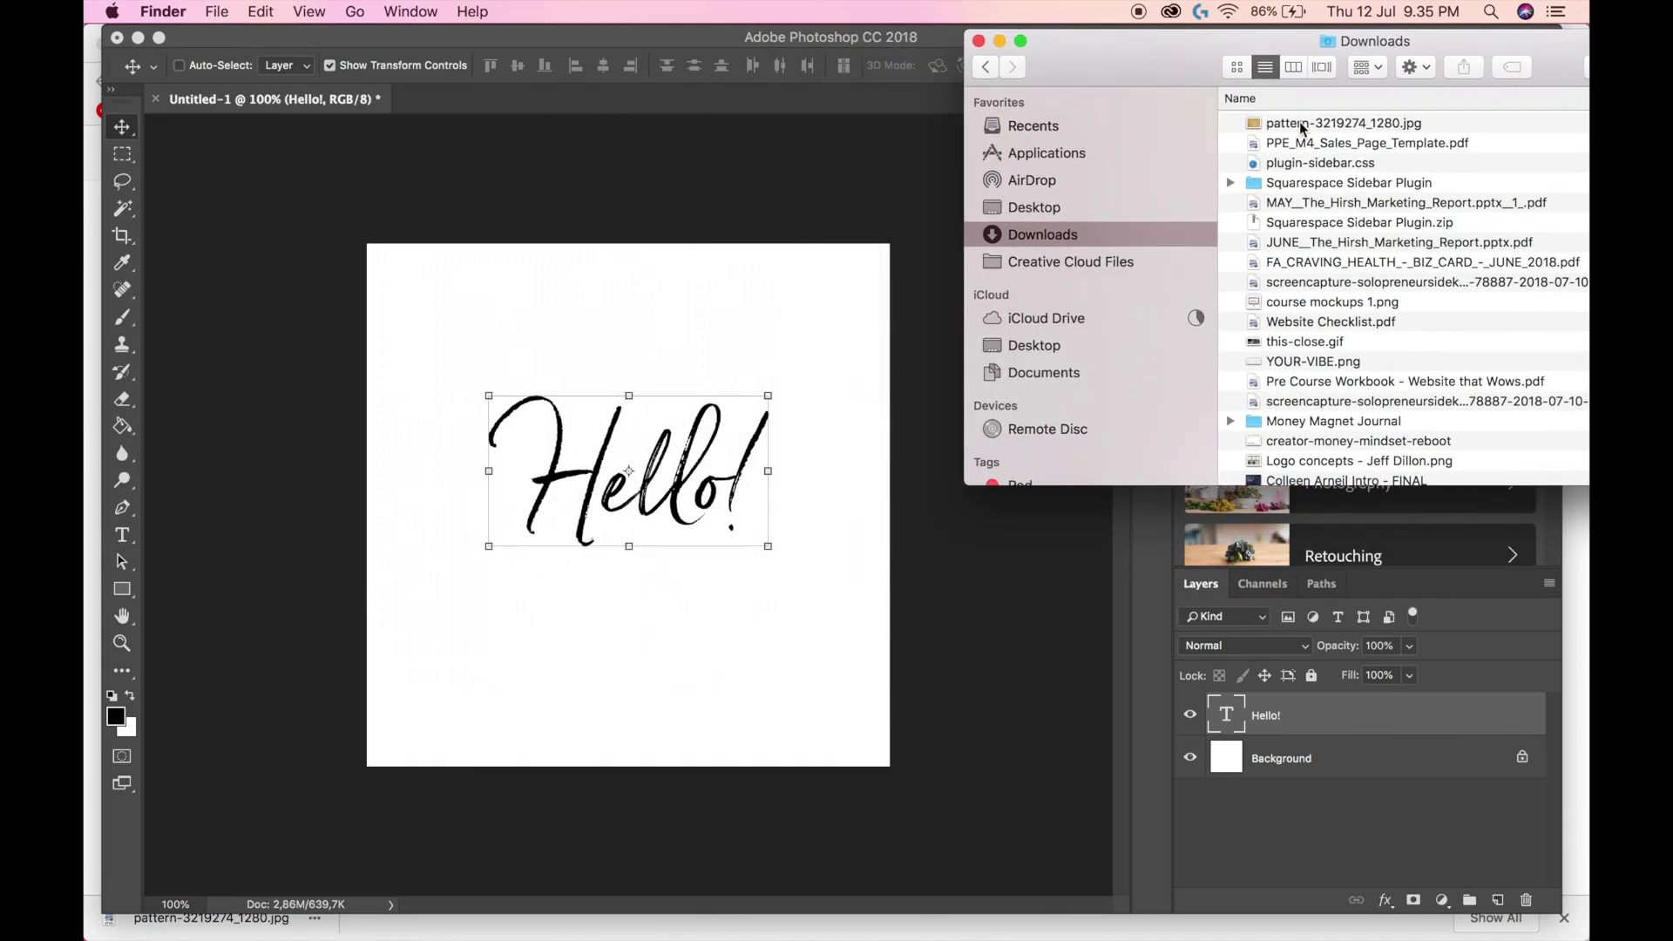
{"action": "left_click", "coordinate": [1300, 127]}
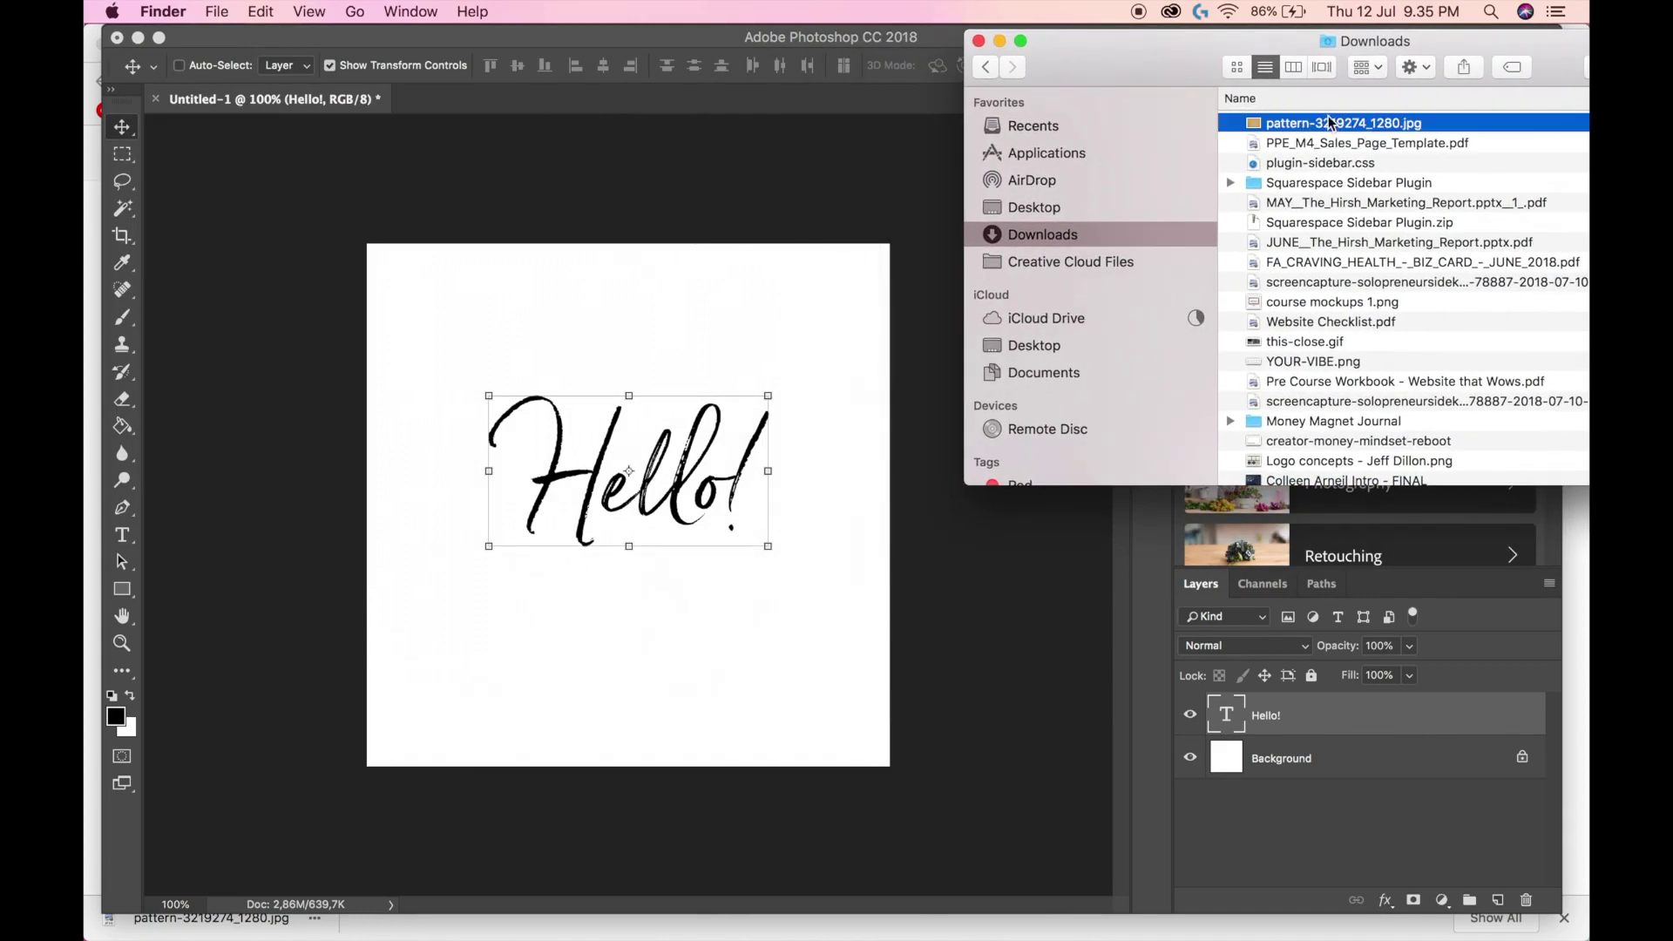
{"action": "left_click_drag", "start_coordinate": [1331, 124], "coordinate": [661, 440]}
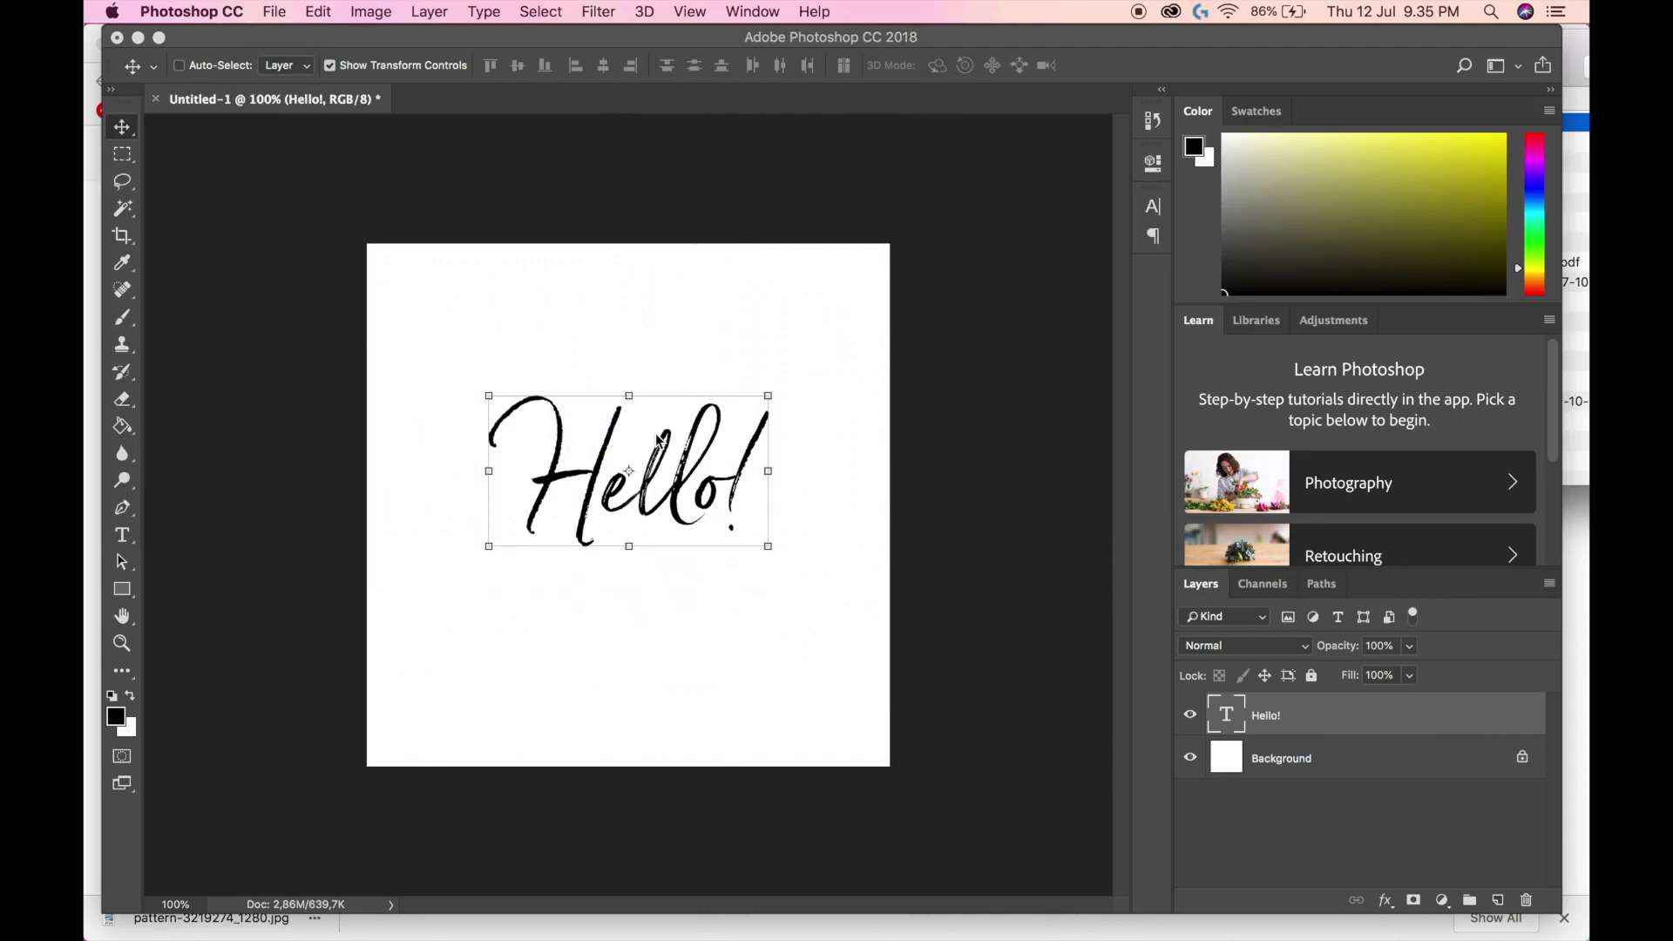
{"action": "left_click_drag", "start_coordinate": [658, 434], "coordinate": [657, 436]}
{"action": "key", "text": "Return"}
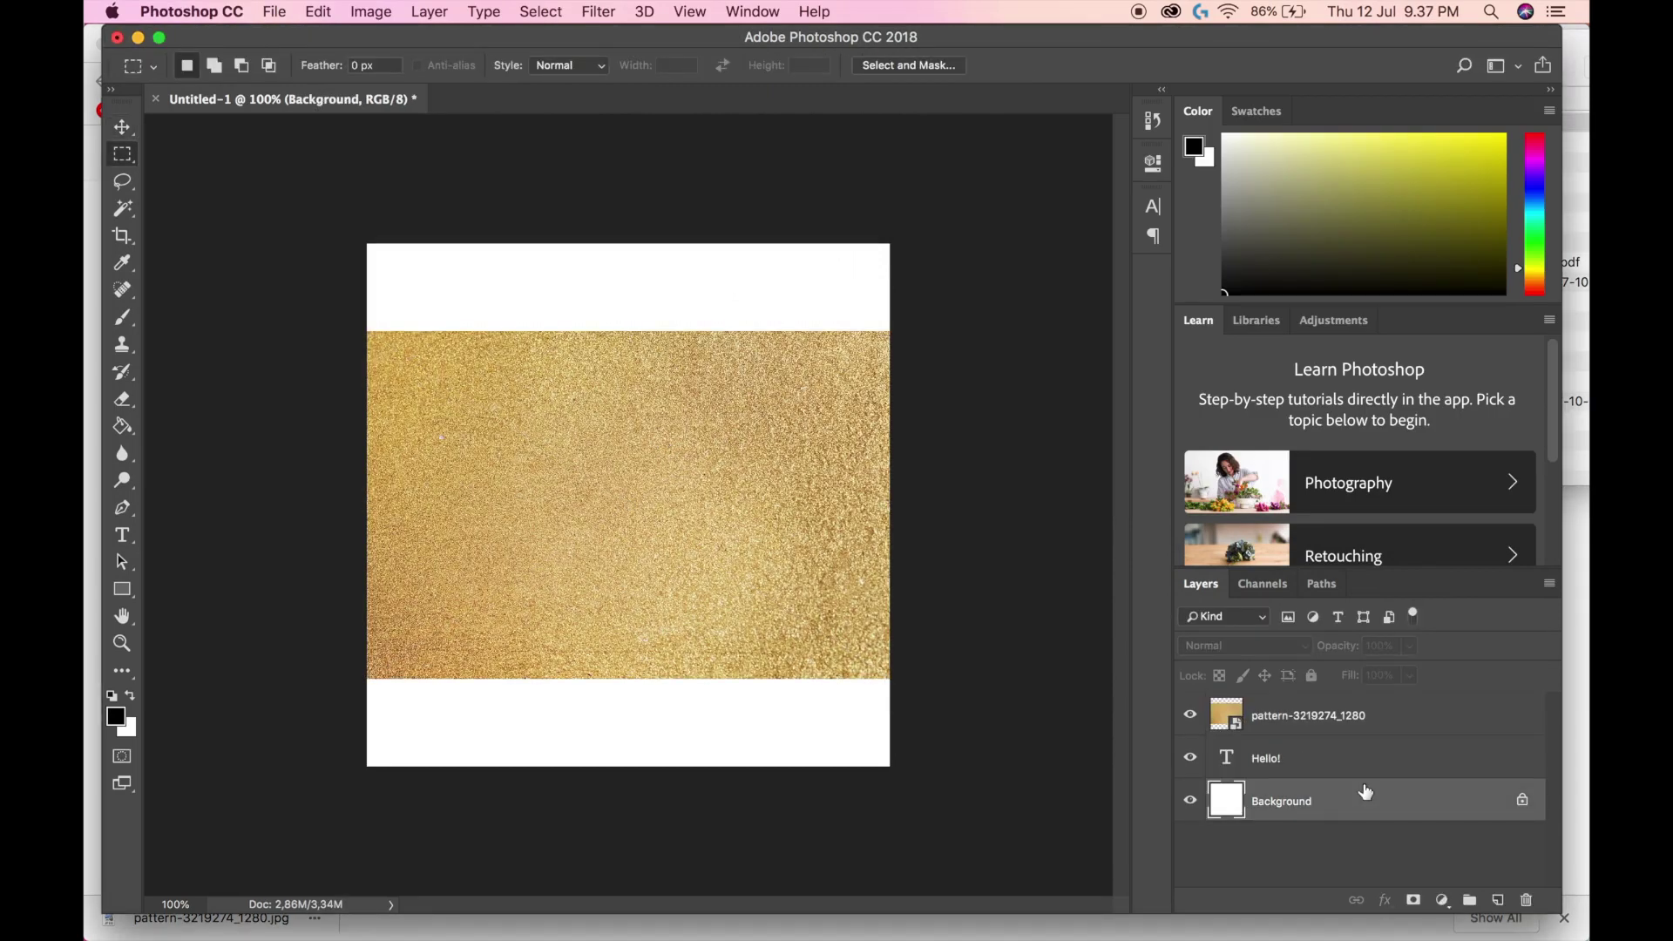
{"action": "left_click", "coordinate": [1371, 716]}
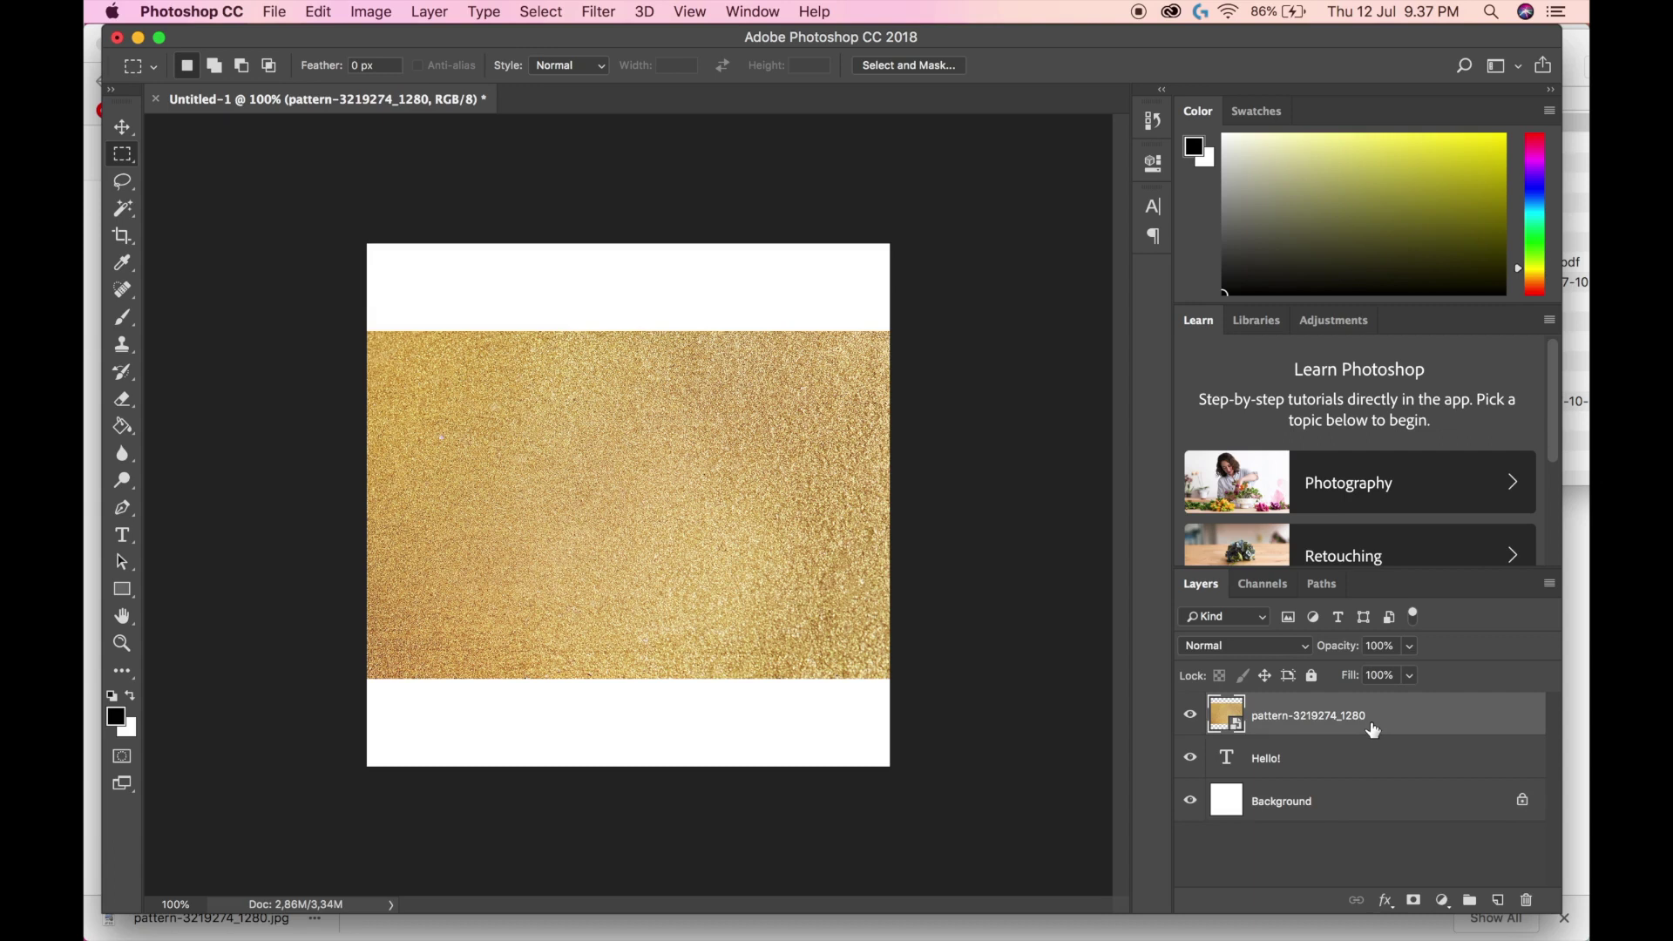
{"action": "left_click_drag", "start_coordinate": [1371, 729], "coordinate": [1370, 727]}
Clip the gold foil layer to the Hello! text and hide the white Background layer
{"action": "left_click", "coordinate": [1371, 727], "text": "alt"}
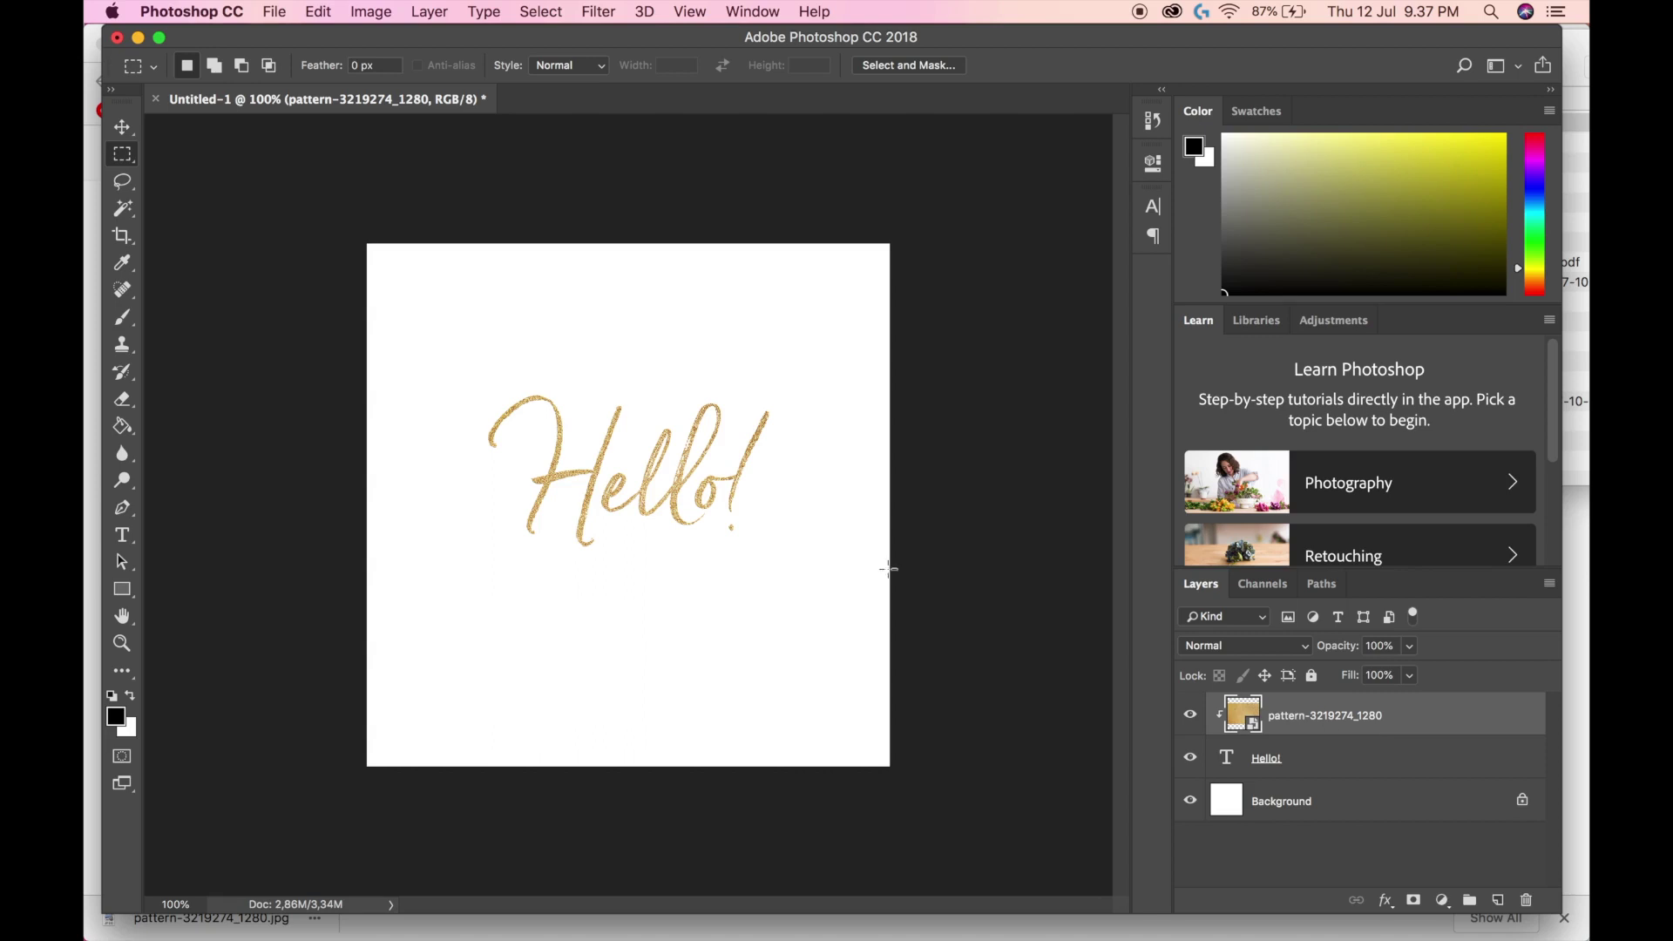
{"action": "scroll", "coordinate": [595, 528], "scroll_direction": "up", "scroll_amount": 1}
{"action": "scroll", "coordinate": [593, 529], "scroll_direction": "up", "scroll_amount": 2}
{"action": "scroll", "coordinate": [594, 528], "scroll_direction": "up", "scroll_amount": 2}
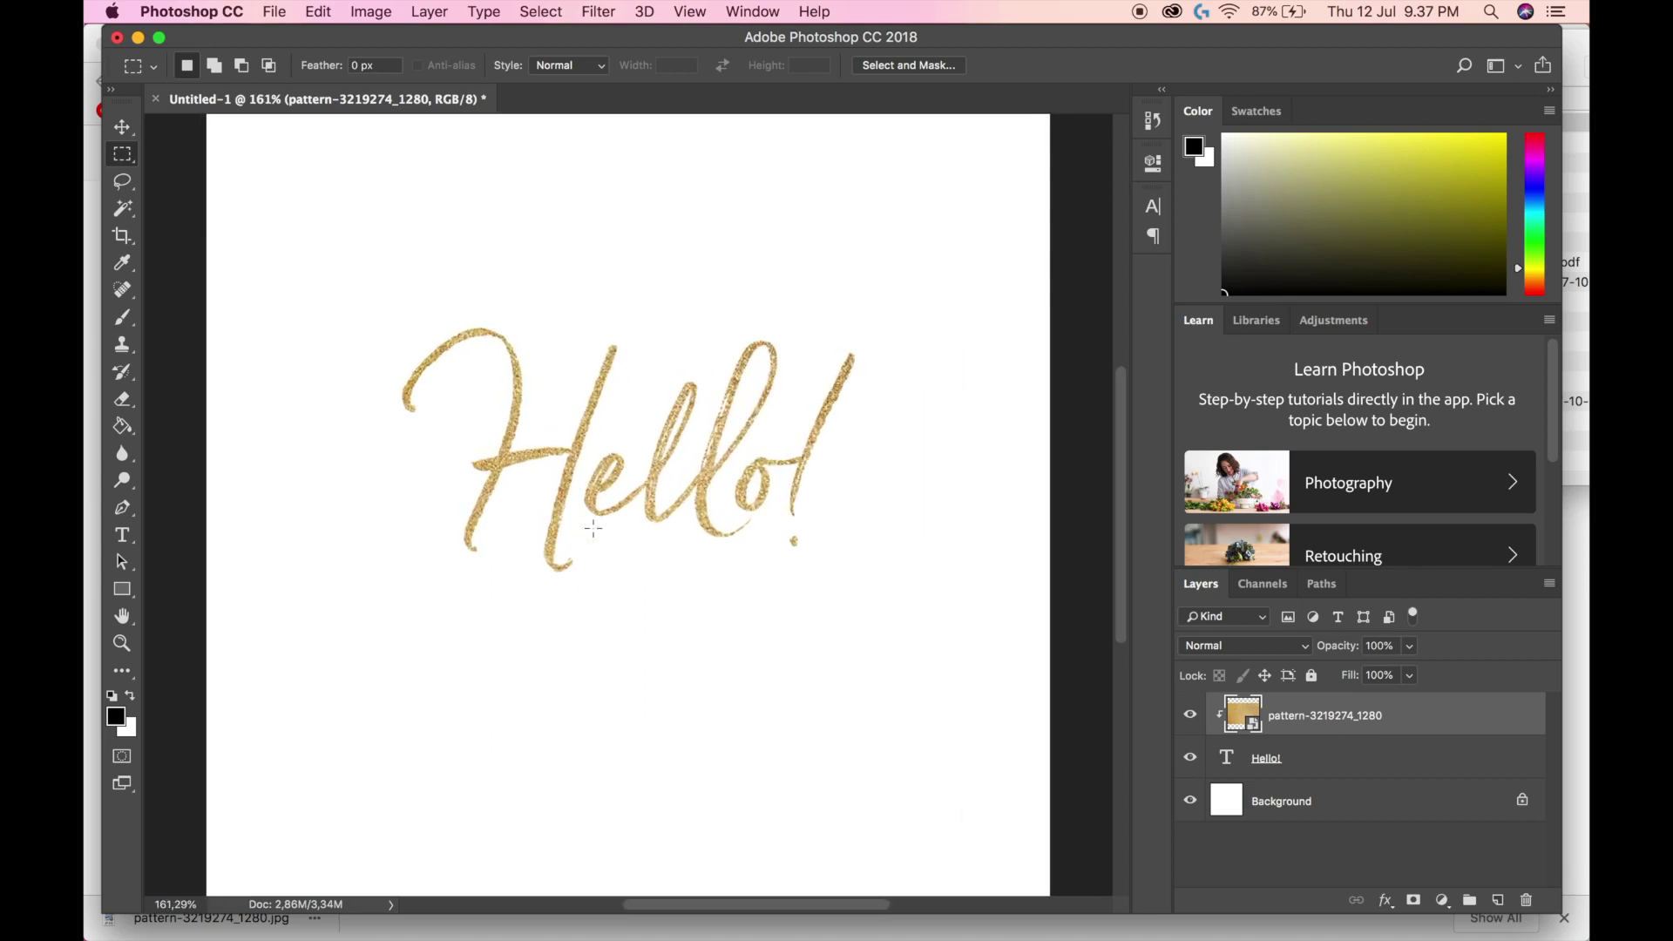
{"action": "scroll", "coordinate": [594, 528], "scroll_direction": "up", "scroll_amount": 1}
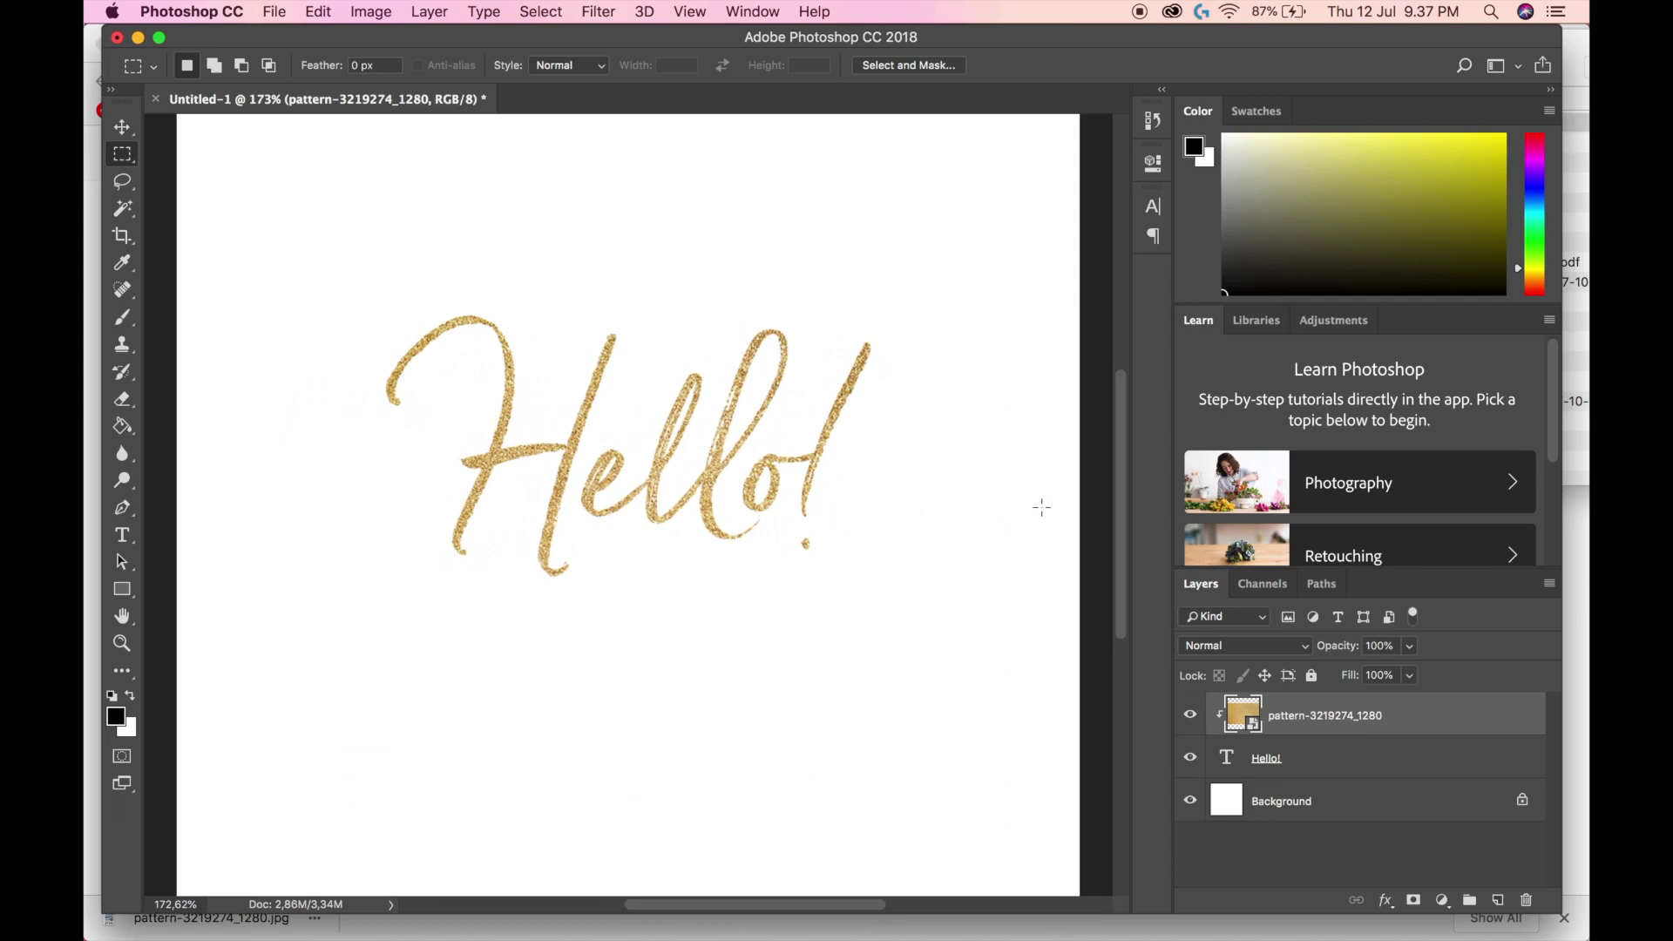
{"action": "scroll", "coordinate": [1042, 508], "scroll_direction": "down", "scroll_amount": 1}
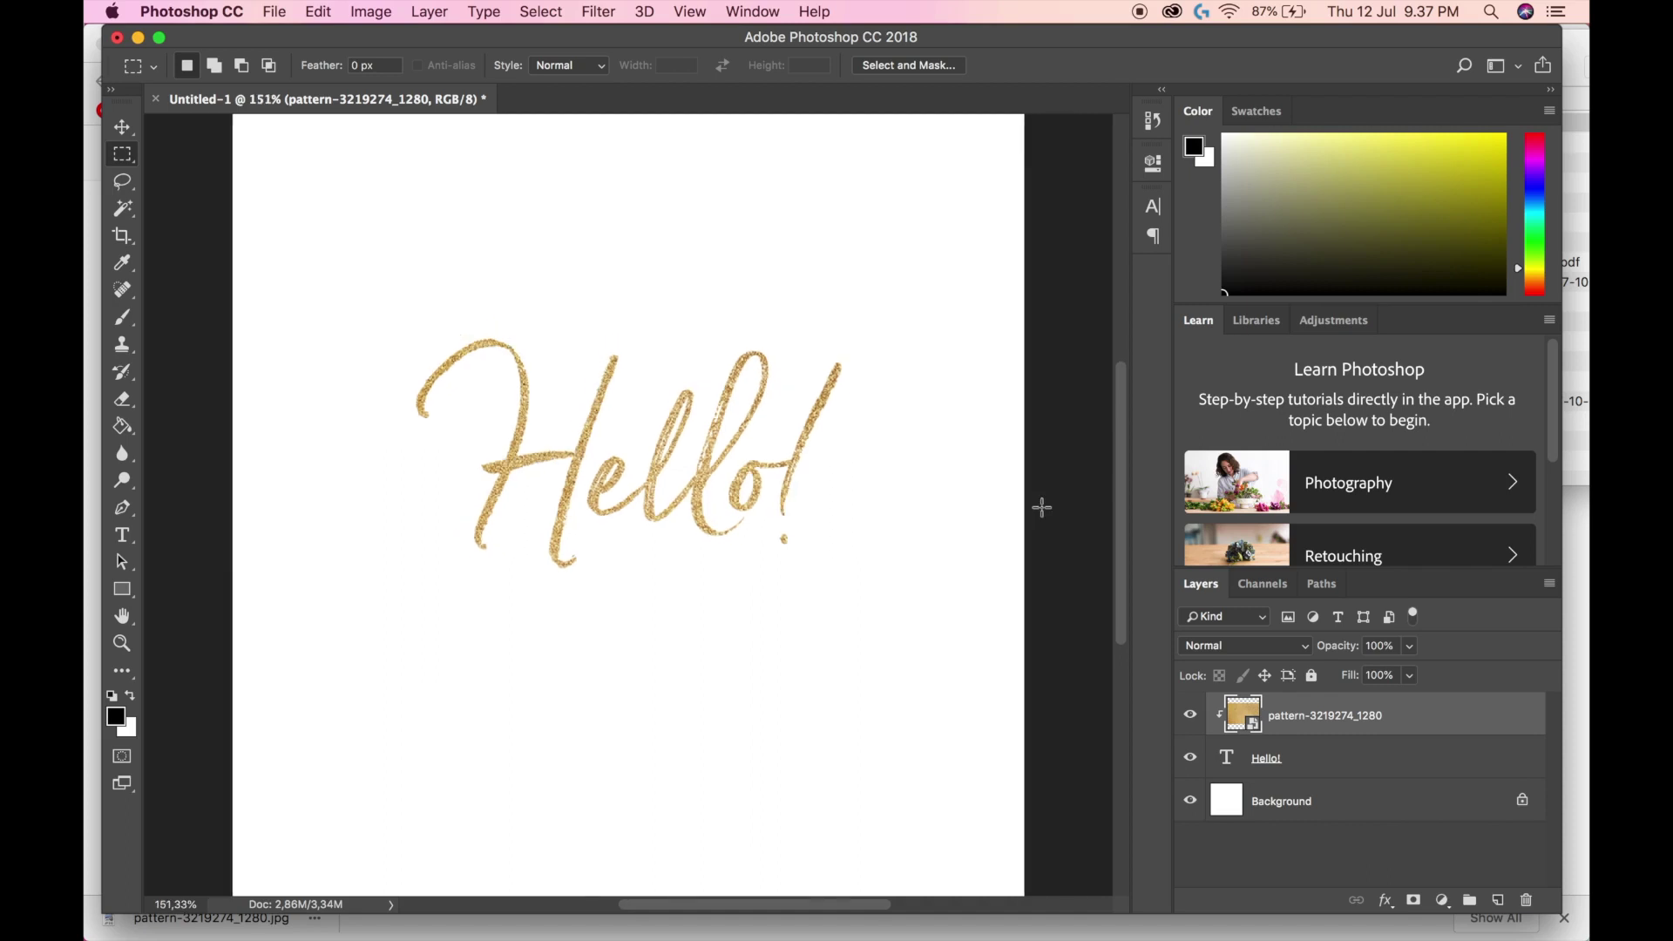
{"action": "scroll", "coordinate": [1041, 508], "scroll_direction": "down", "scroll_amount": 1}
{"action": "scroll", "coordinate": [1042, 508], "scroll_direction": "down", "scroll_amount": 1}
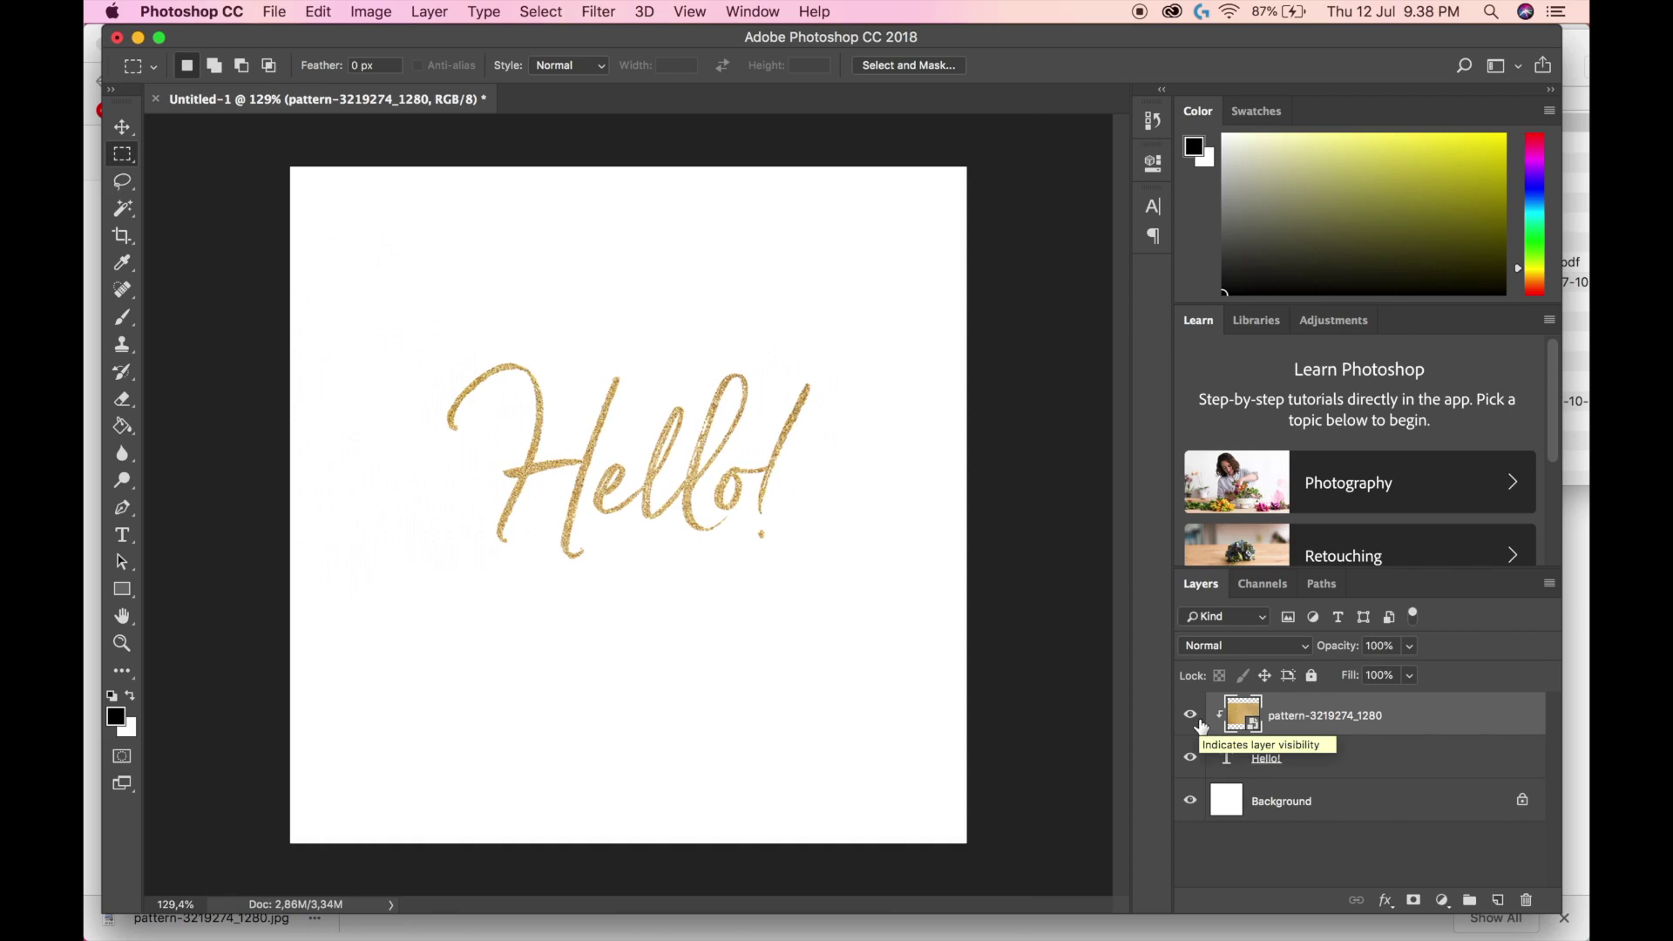
{"action": "left_click", "coordinate": [1190, 802]}
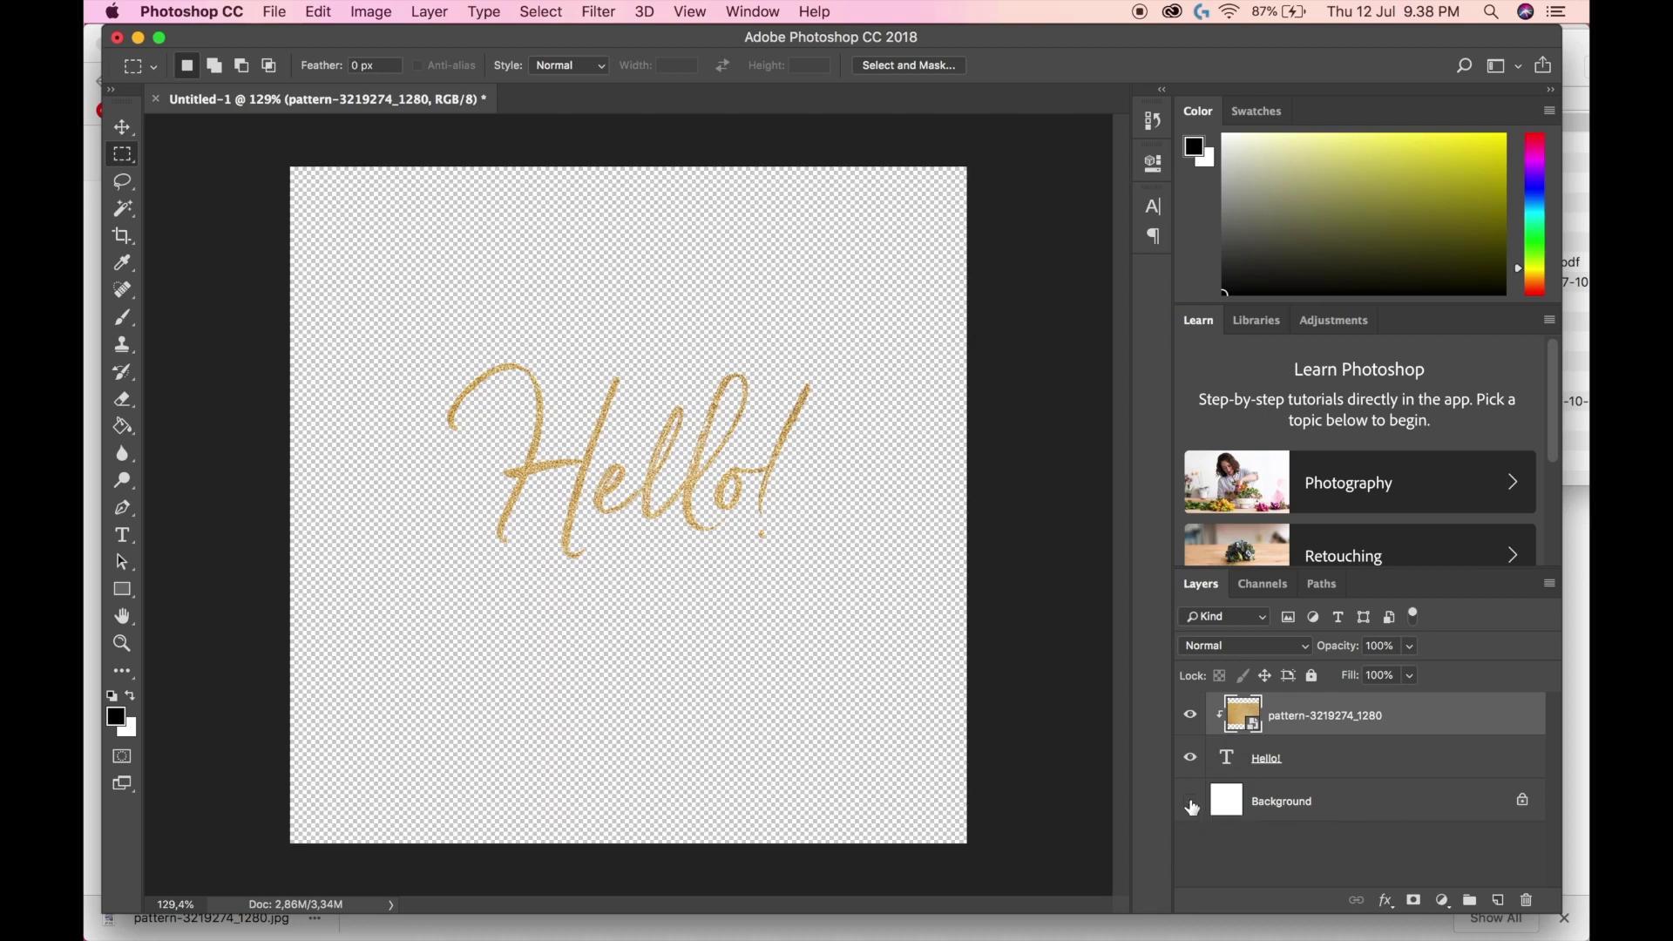
Crop away the empty space above and below the Hello! lettering
{"action": "left_click", "coordinate": [125, 237]}
{"action": "left_click_drag", "start_coordinate": [629, 168], "coordinate": [628, 254]}
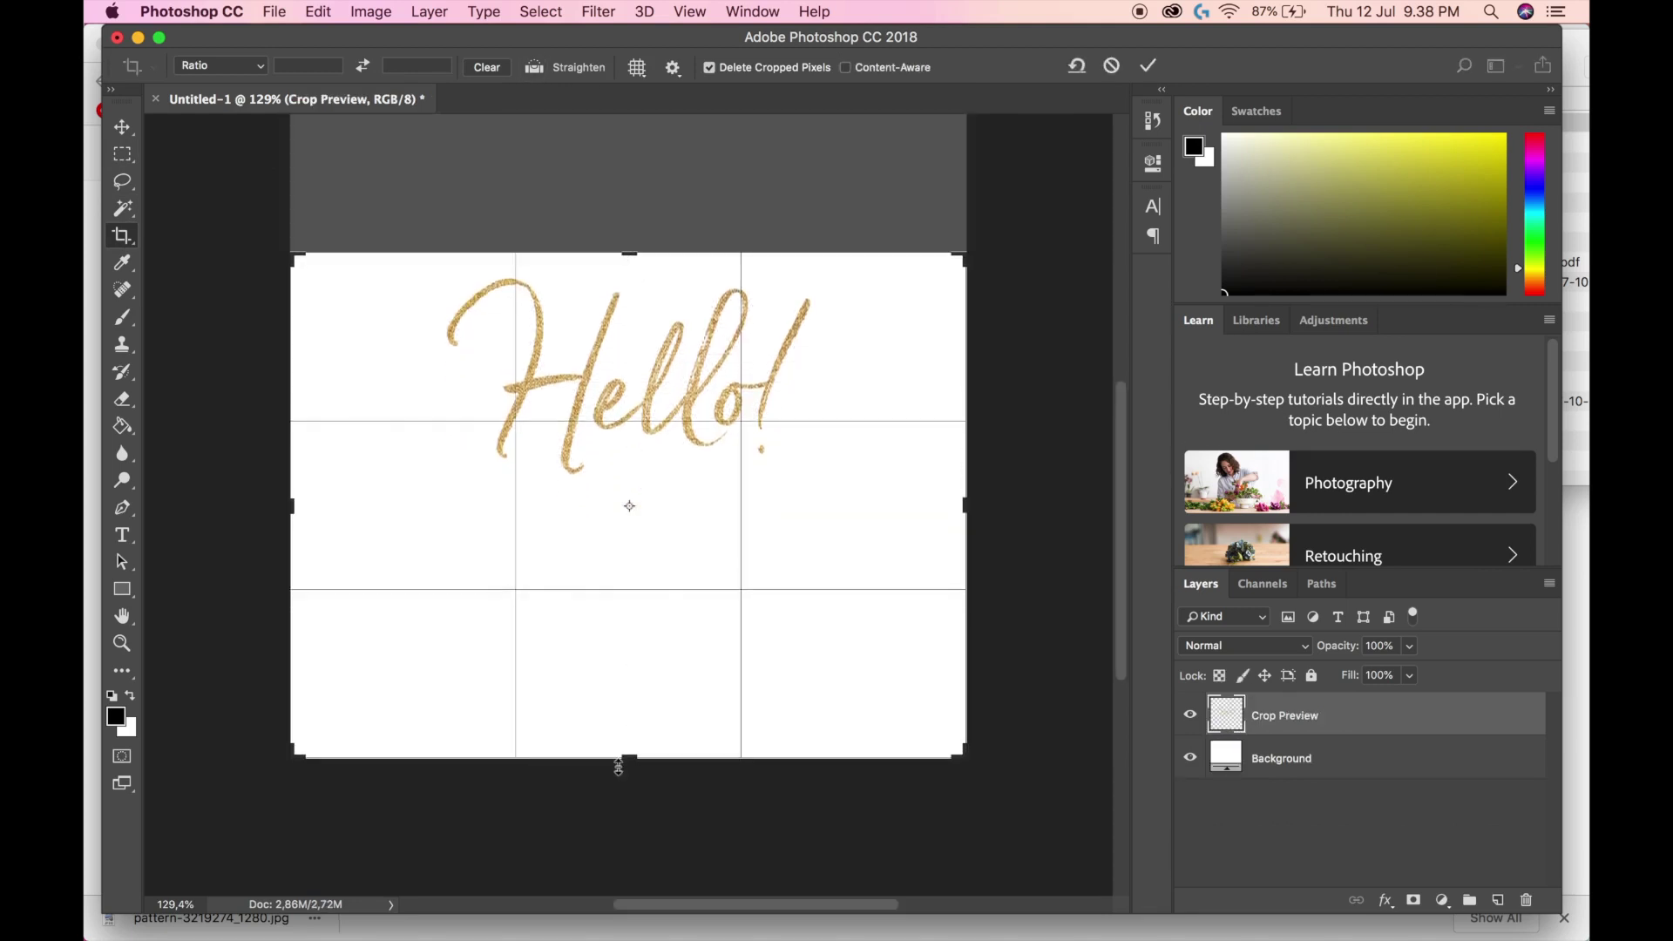
{"action": "left_click_drag", "start_coordinate": [632, 764], "coordinate": [628, 634]}
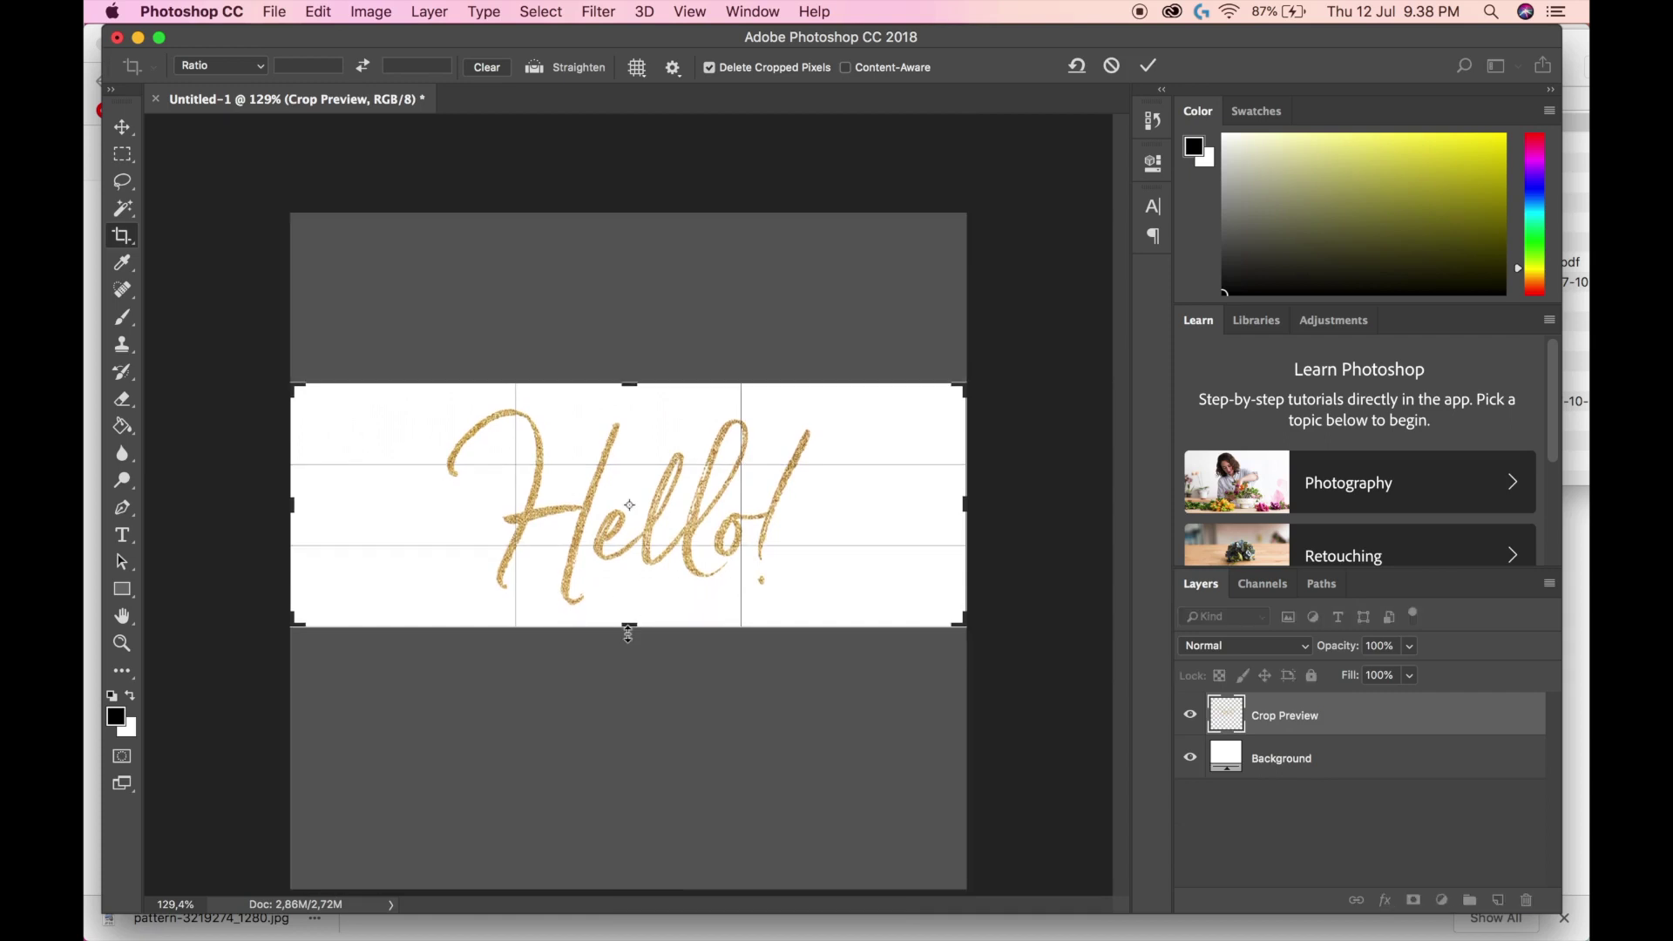
{"action": "key", "text": "Return"}
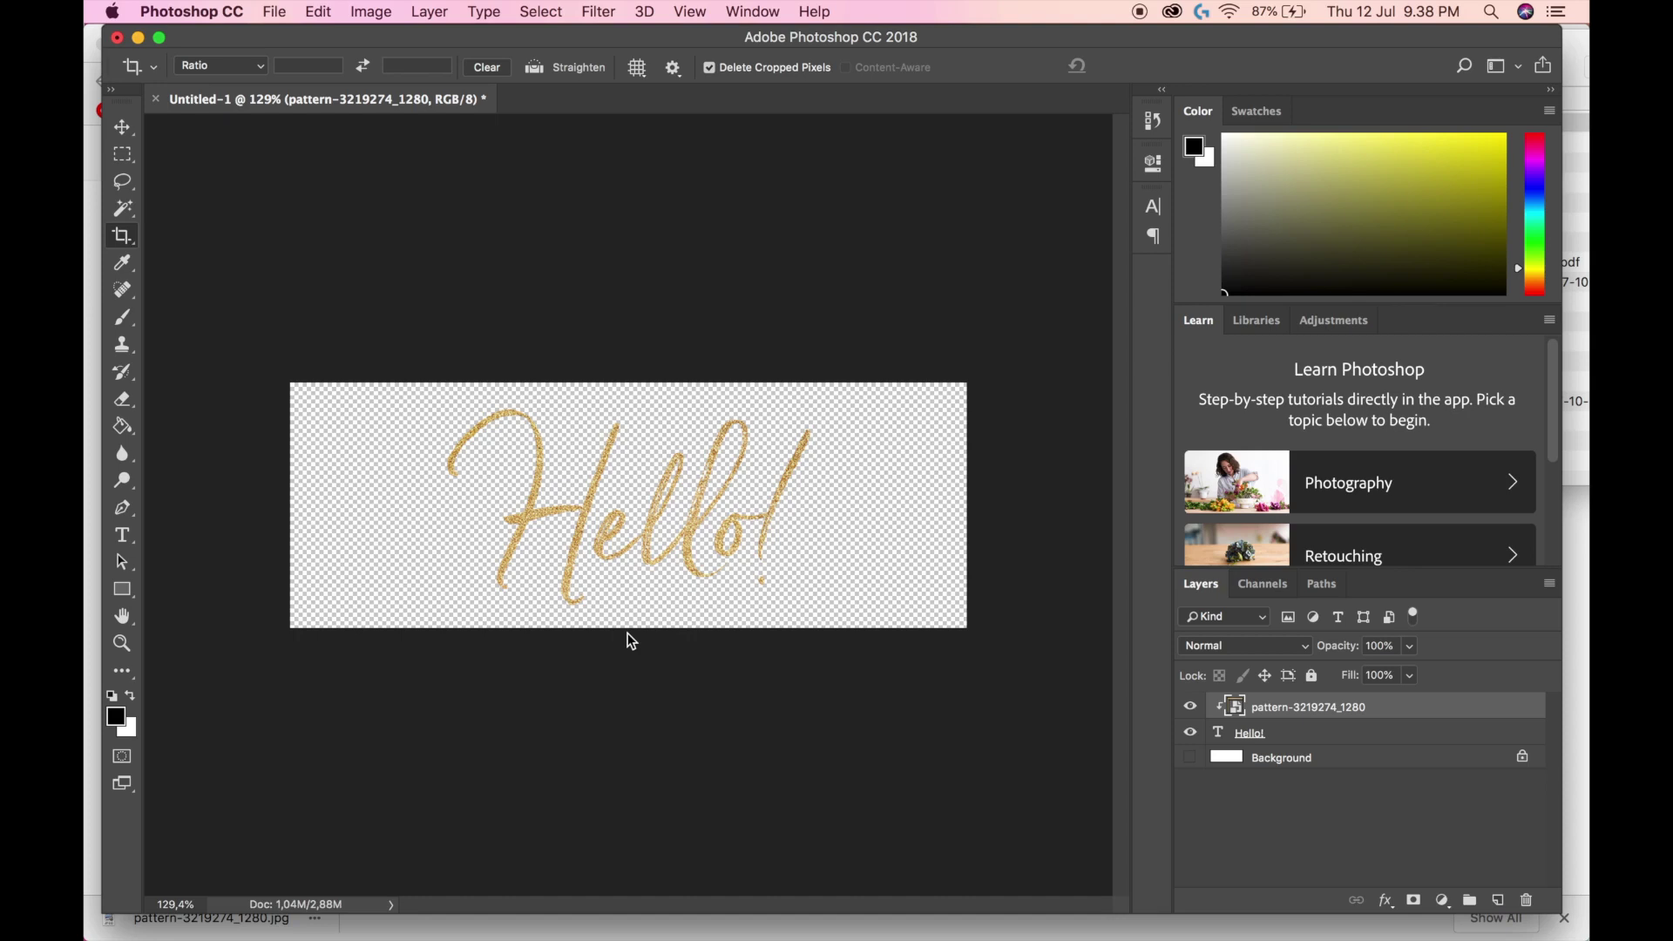
Save for Web as a transparent PNG-24 named Hello
{"action": "left_click", "coordinate": [274, 12]}
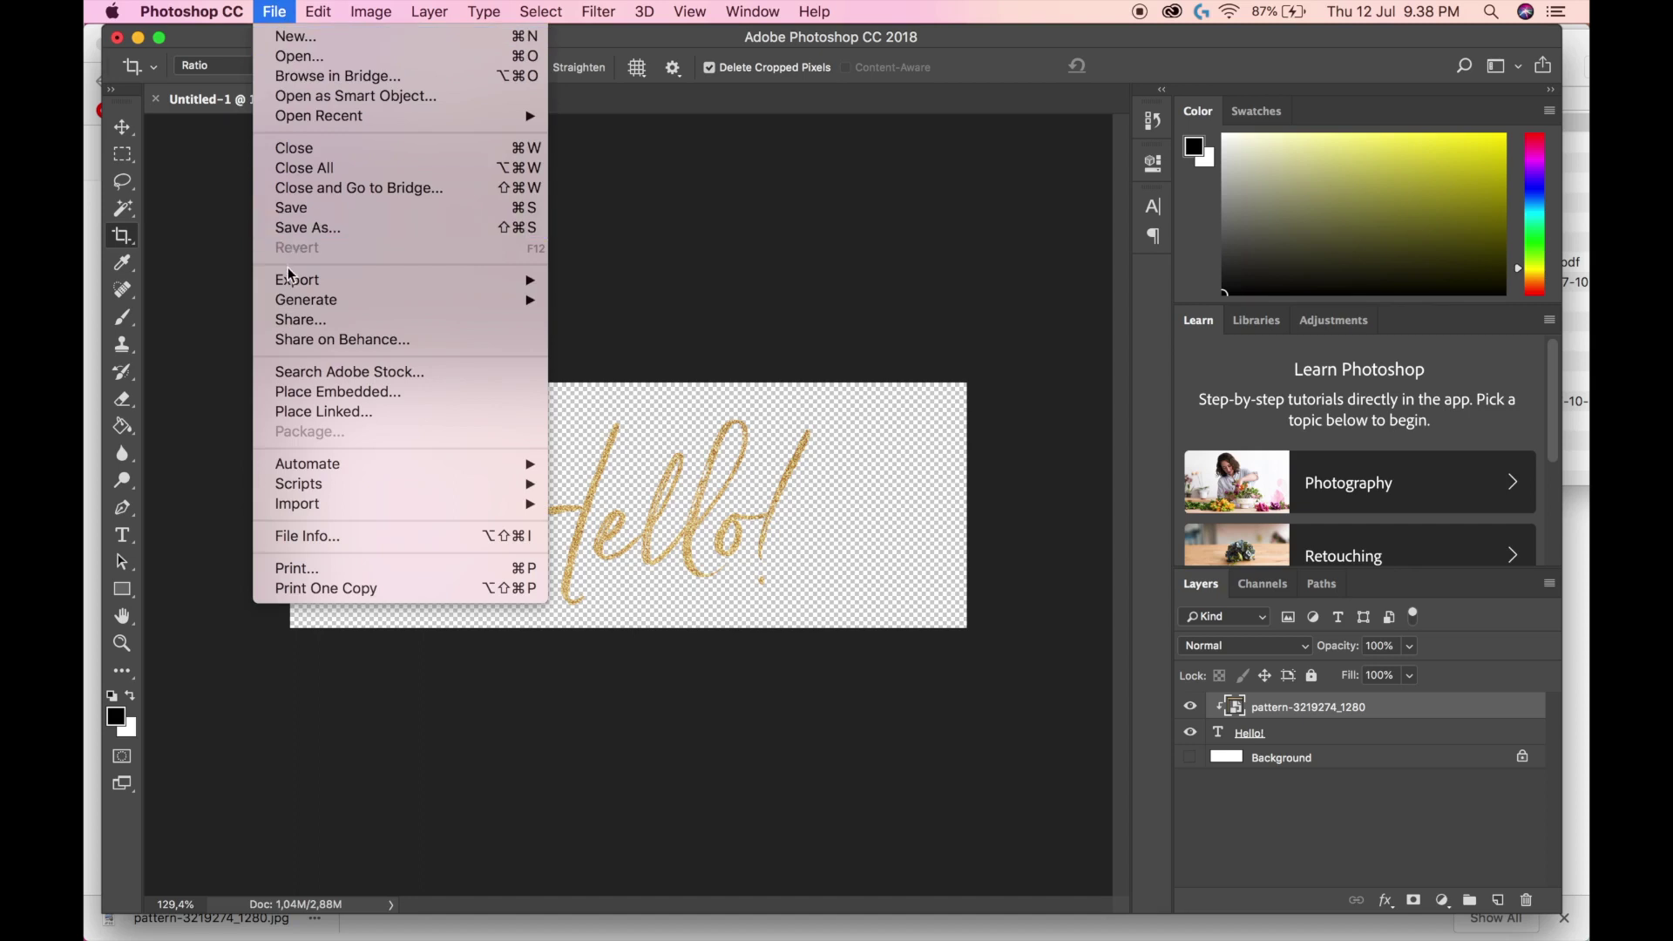
{"action": "mouse_move", "coordinate": [296, 280]}
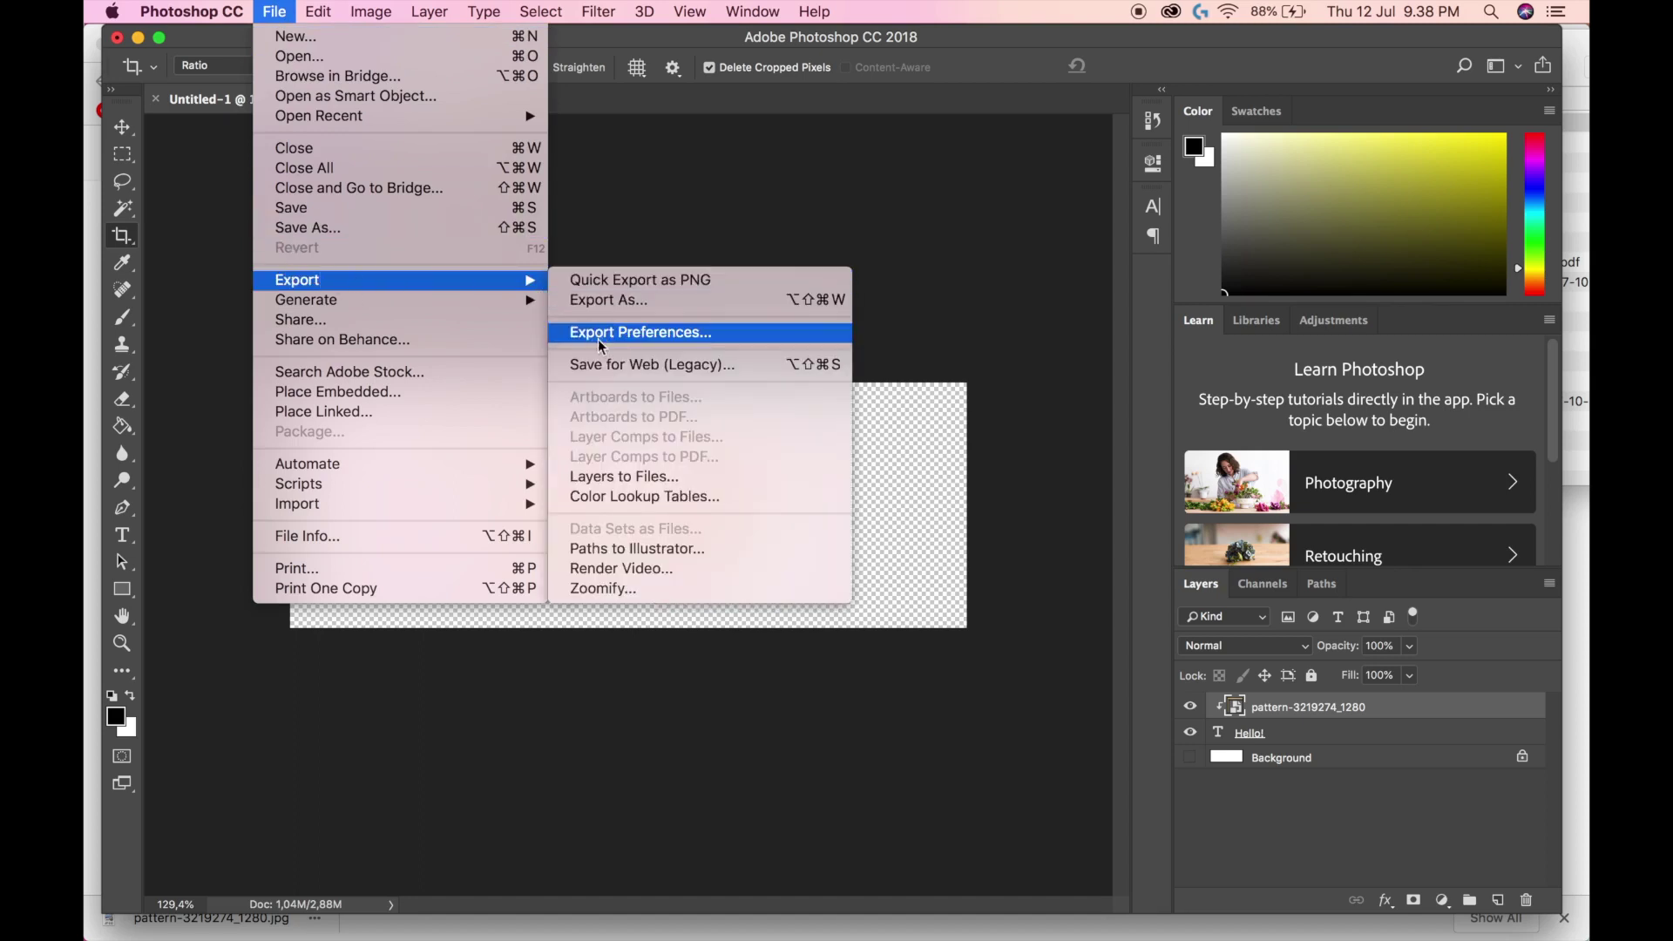
{"action": "left_click", "coordinate": [600, 366]}
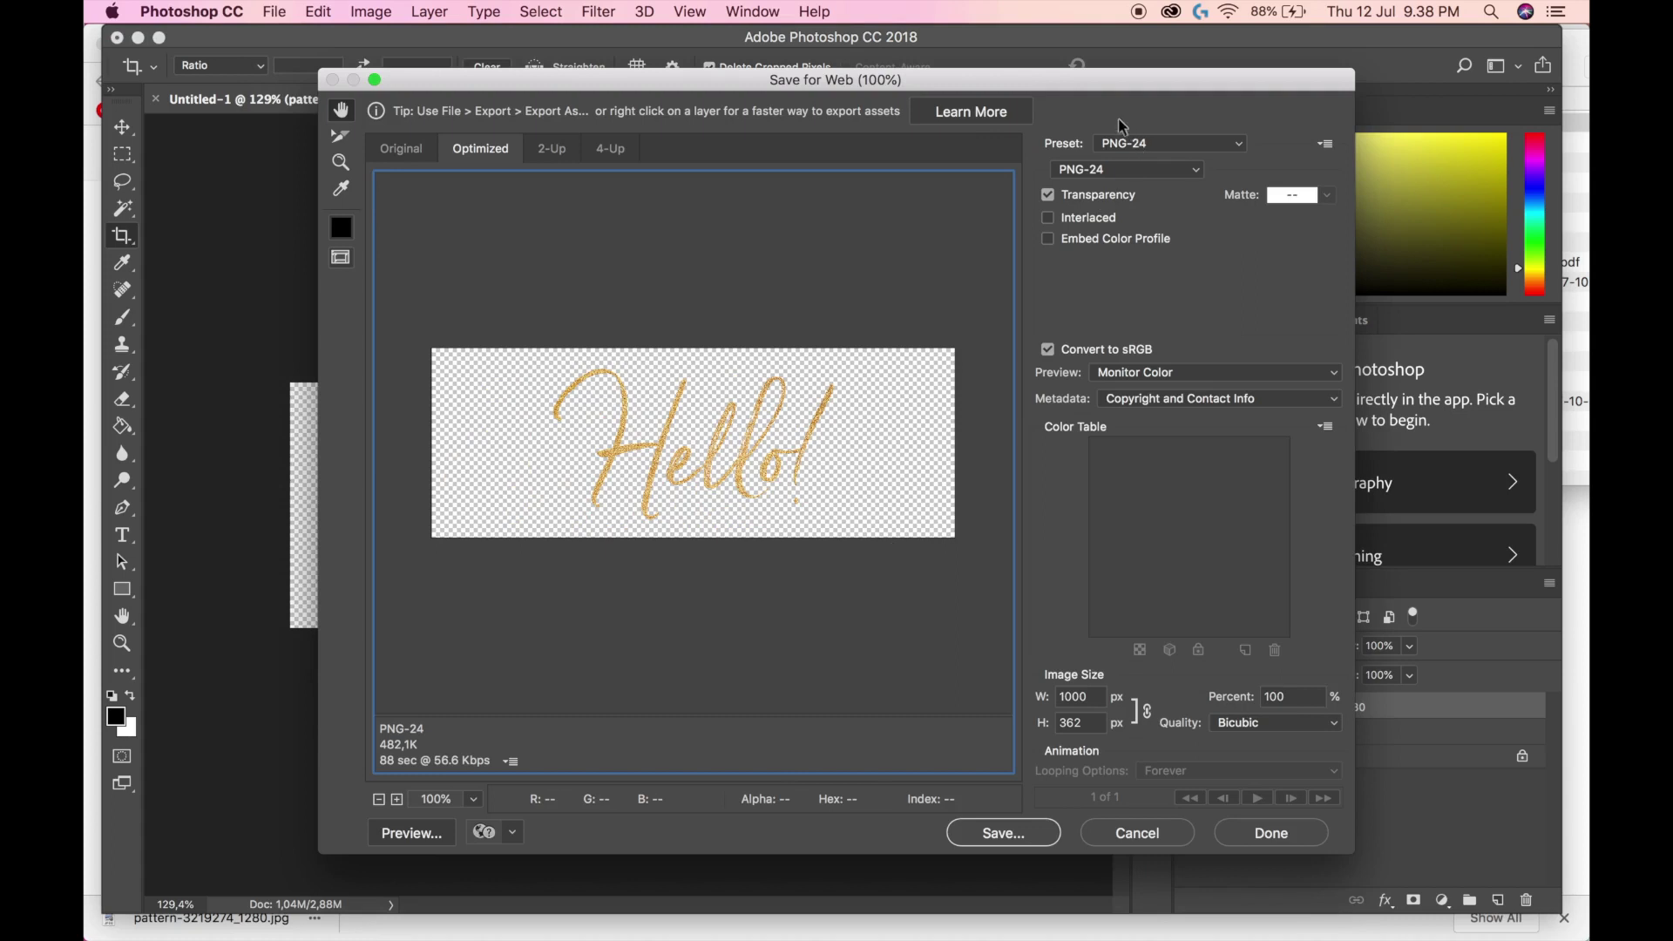
{"action": "left_click", "coordinate": [1029, 841]}
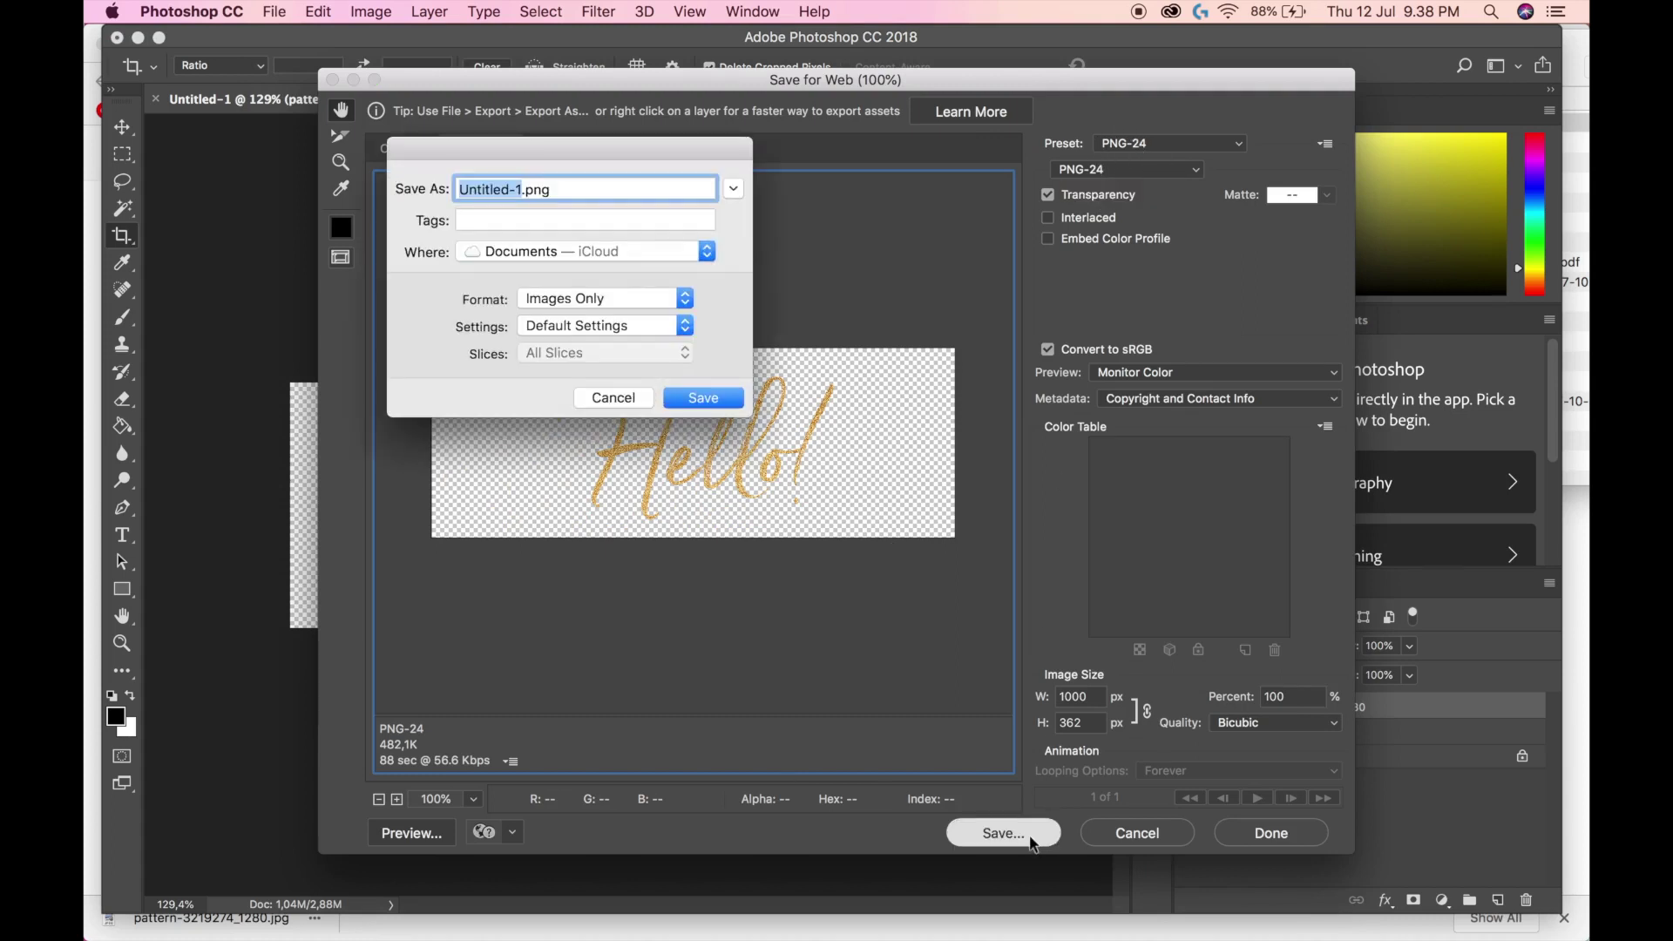
{"action": "type", "text": "Hello"}
{"action": "left_click", "coordinate": [509, 252]}
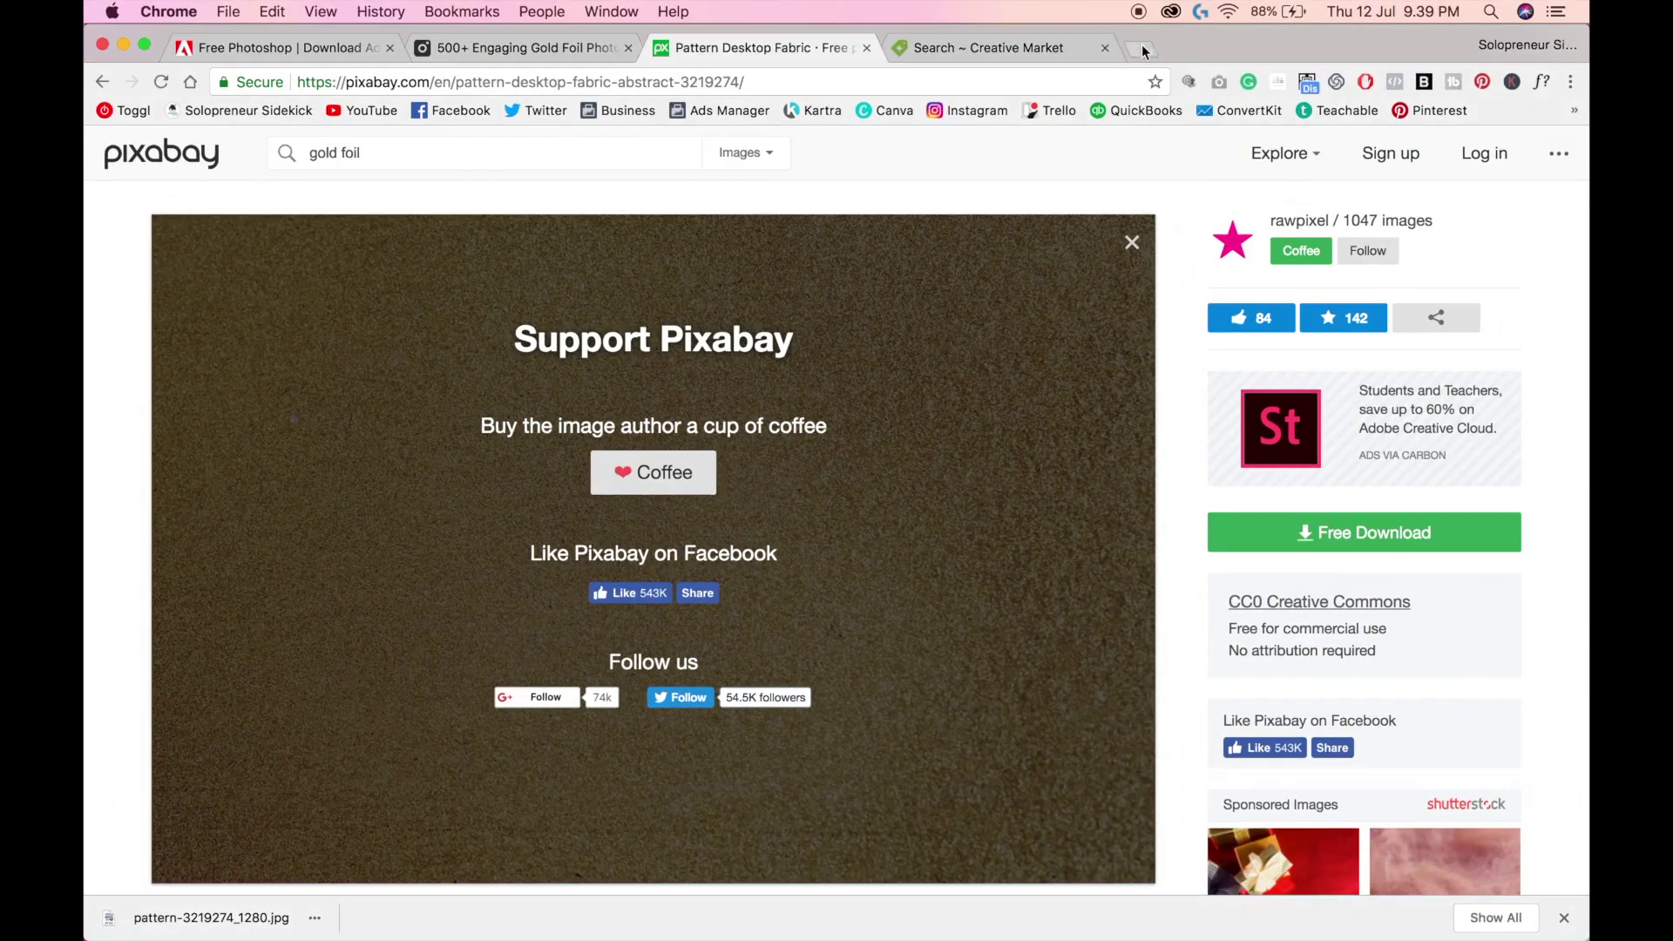
Open Canva in a new tab and upload Hello.png to the Instagram design
{"action": "left_click", "coordinate": [1141, 48]}
{"action": "type", "text": "canva"}
{"action": "key", "text": "Return"}
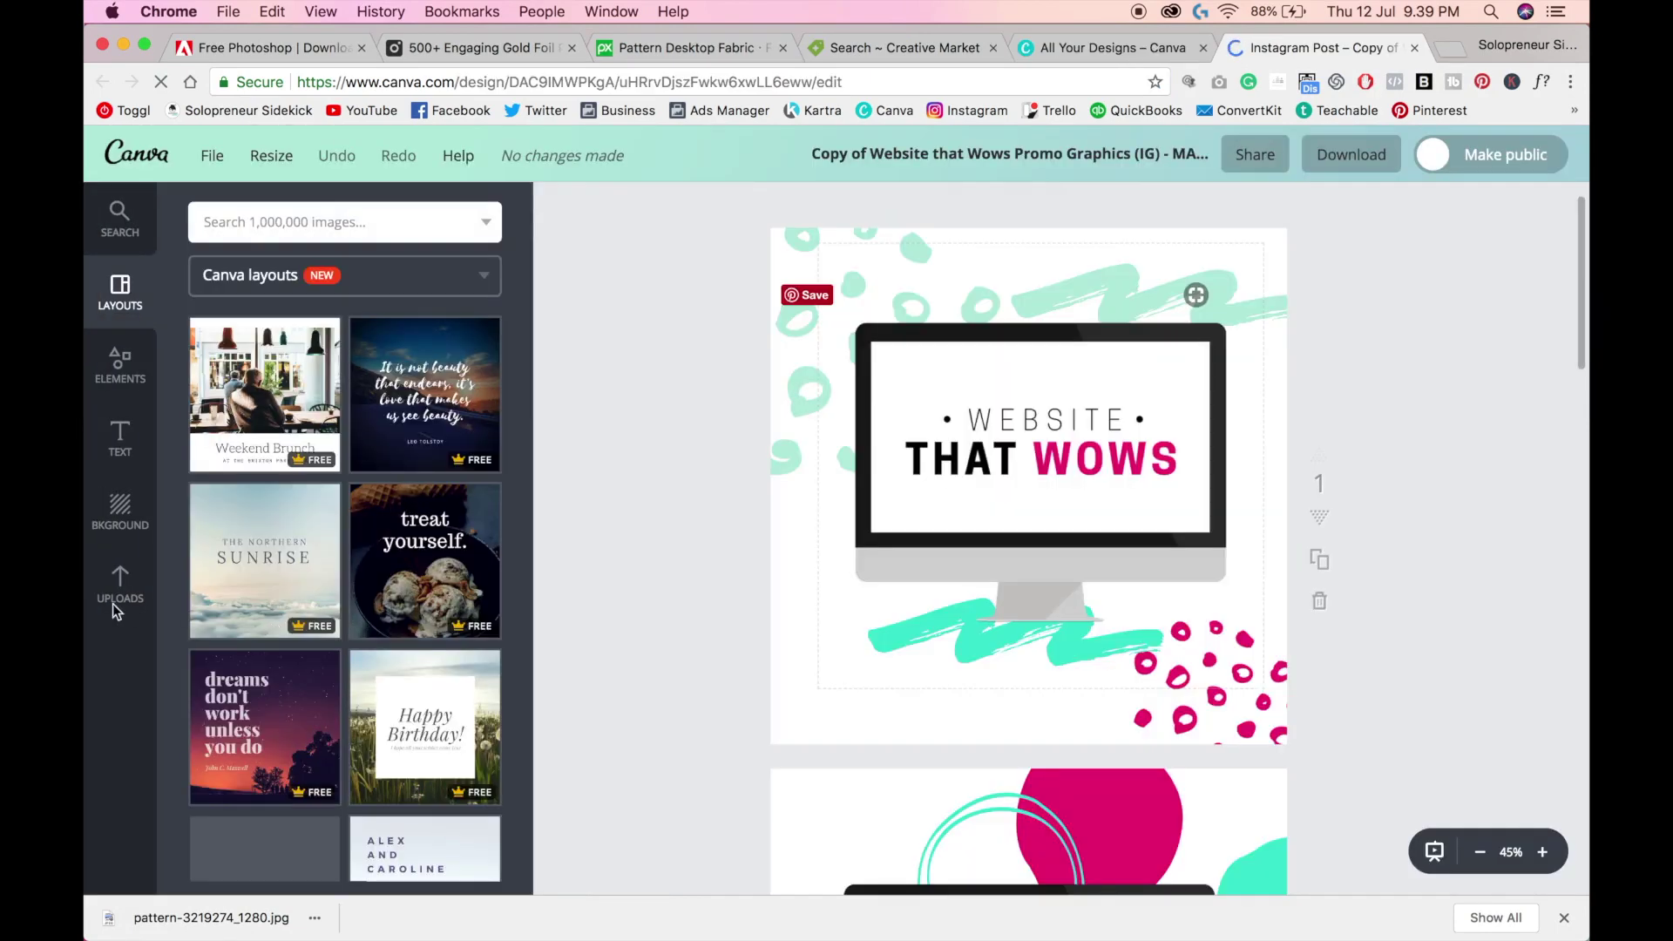
{"action": "left_click", "coordinate": [132, 595]}
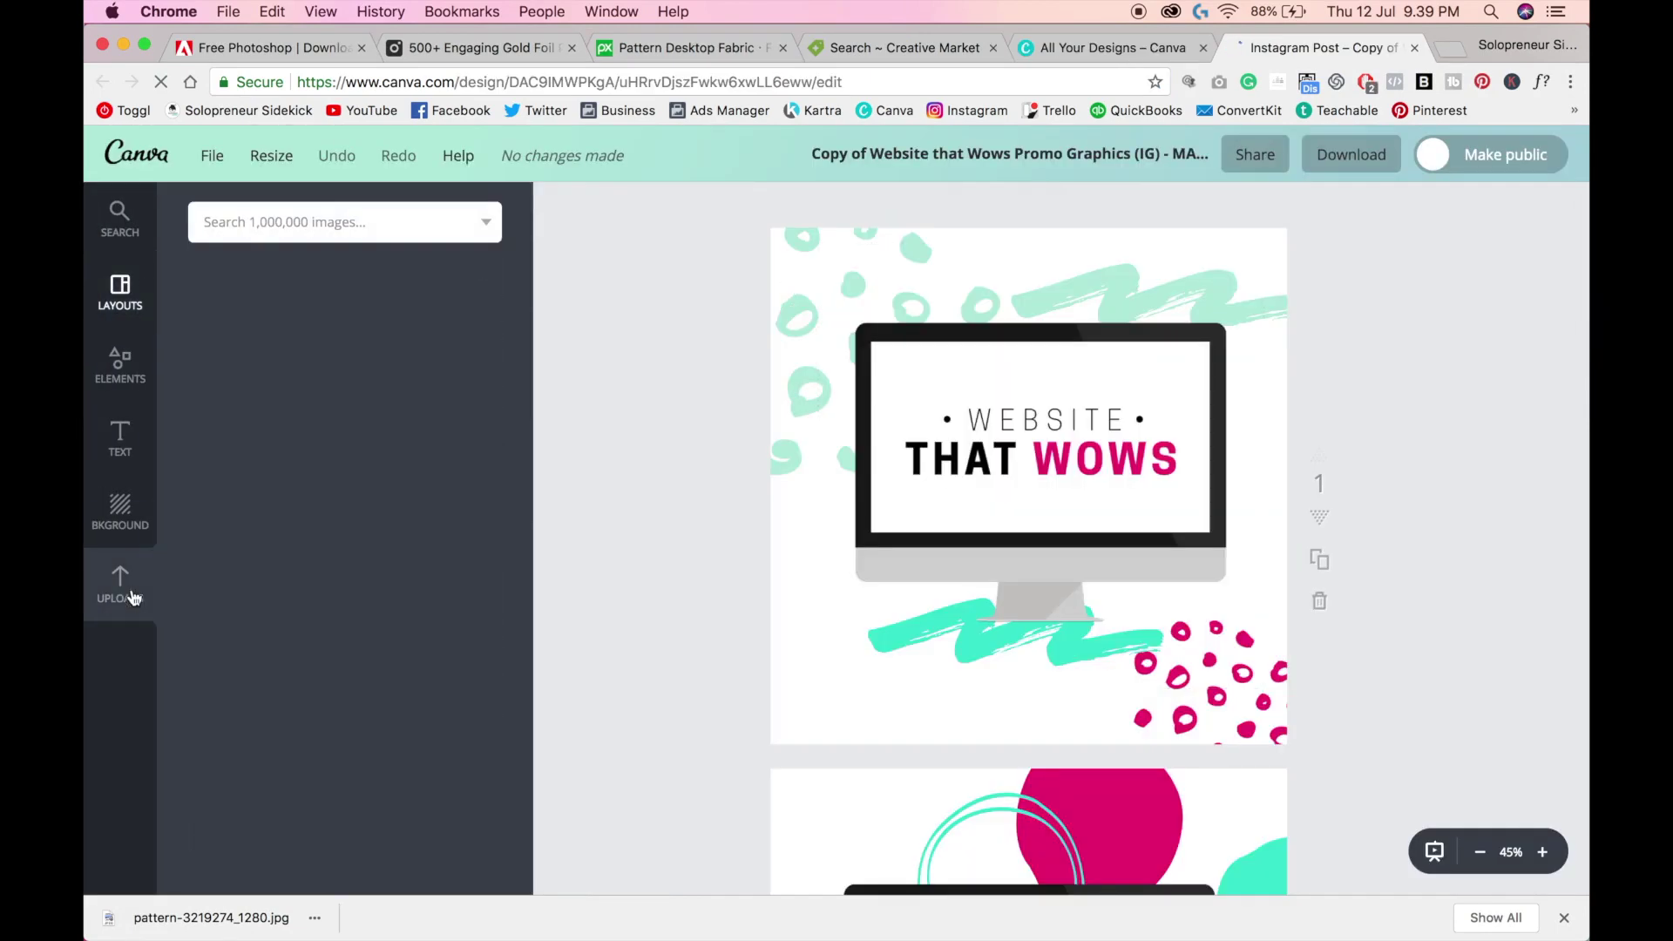
{"action": "key", "text": "super+Tab"}
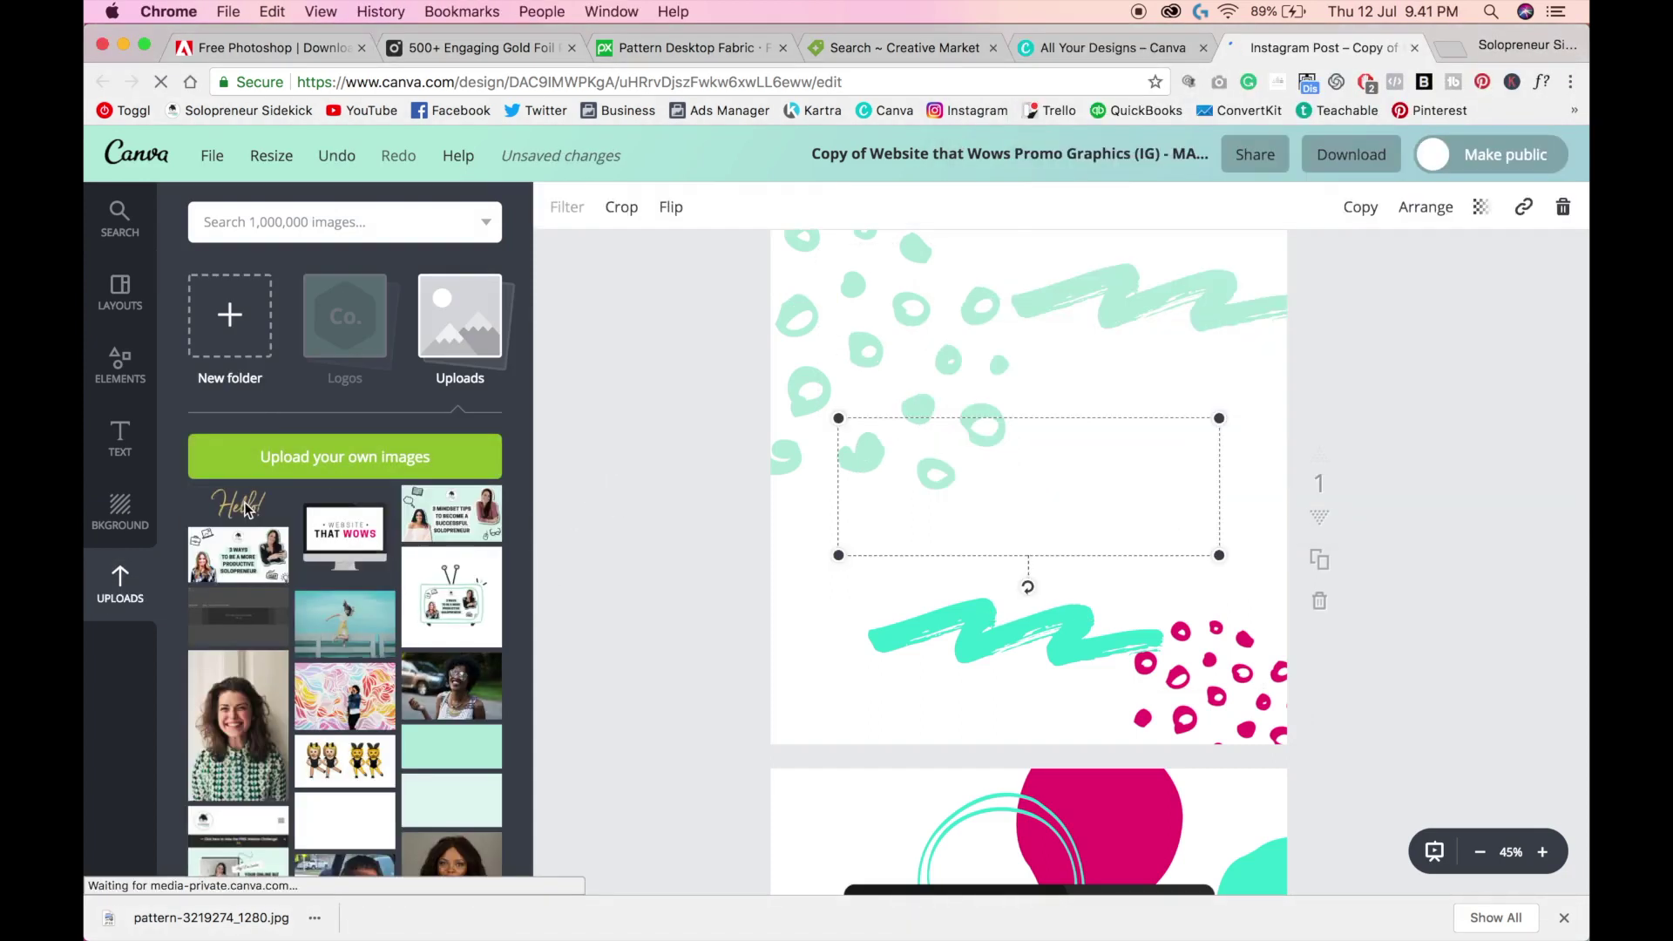
Enlarge, tilt and reposition the Hello! image across the design's centre
{"action": "left_click", "coordinate": [1465, 414]}
{"action": "left_click", "coordinate": [1218, 421]}
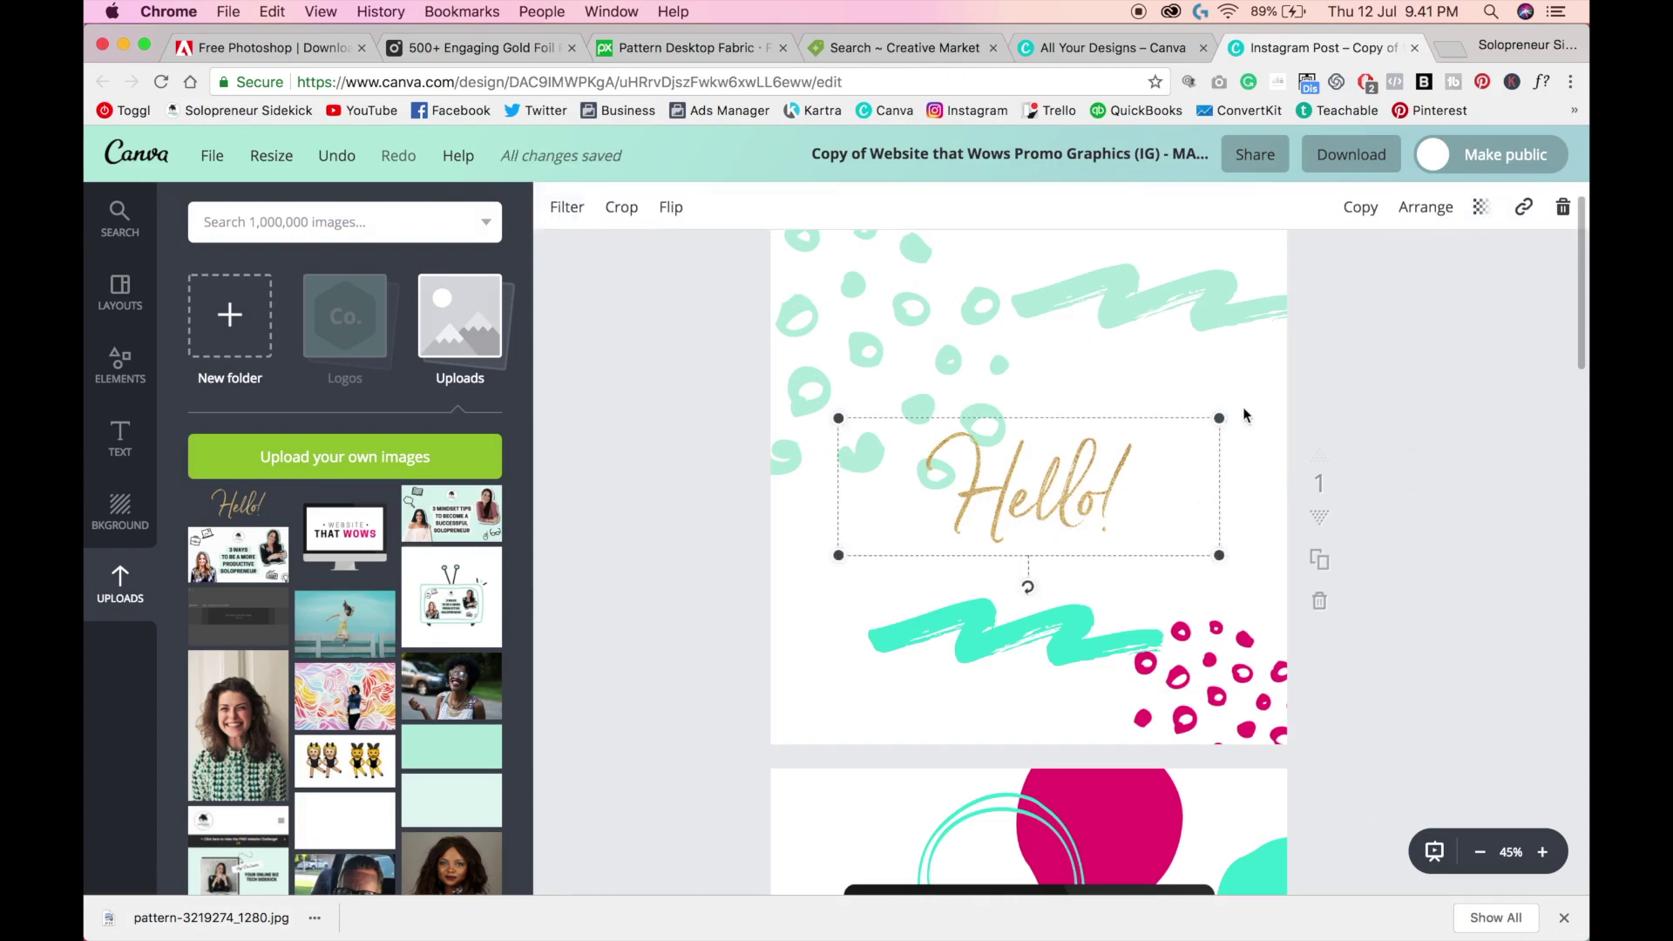
{"action": "left_click_drag", "start_coordinate": [1218, 419], "coordinate": [1388, 320]}
{"action": "left_click_drag", "start_coordinate": [1138, 433], "coordinate": [1065, 420]}
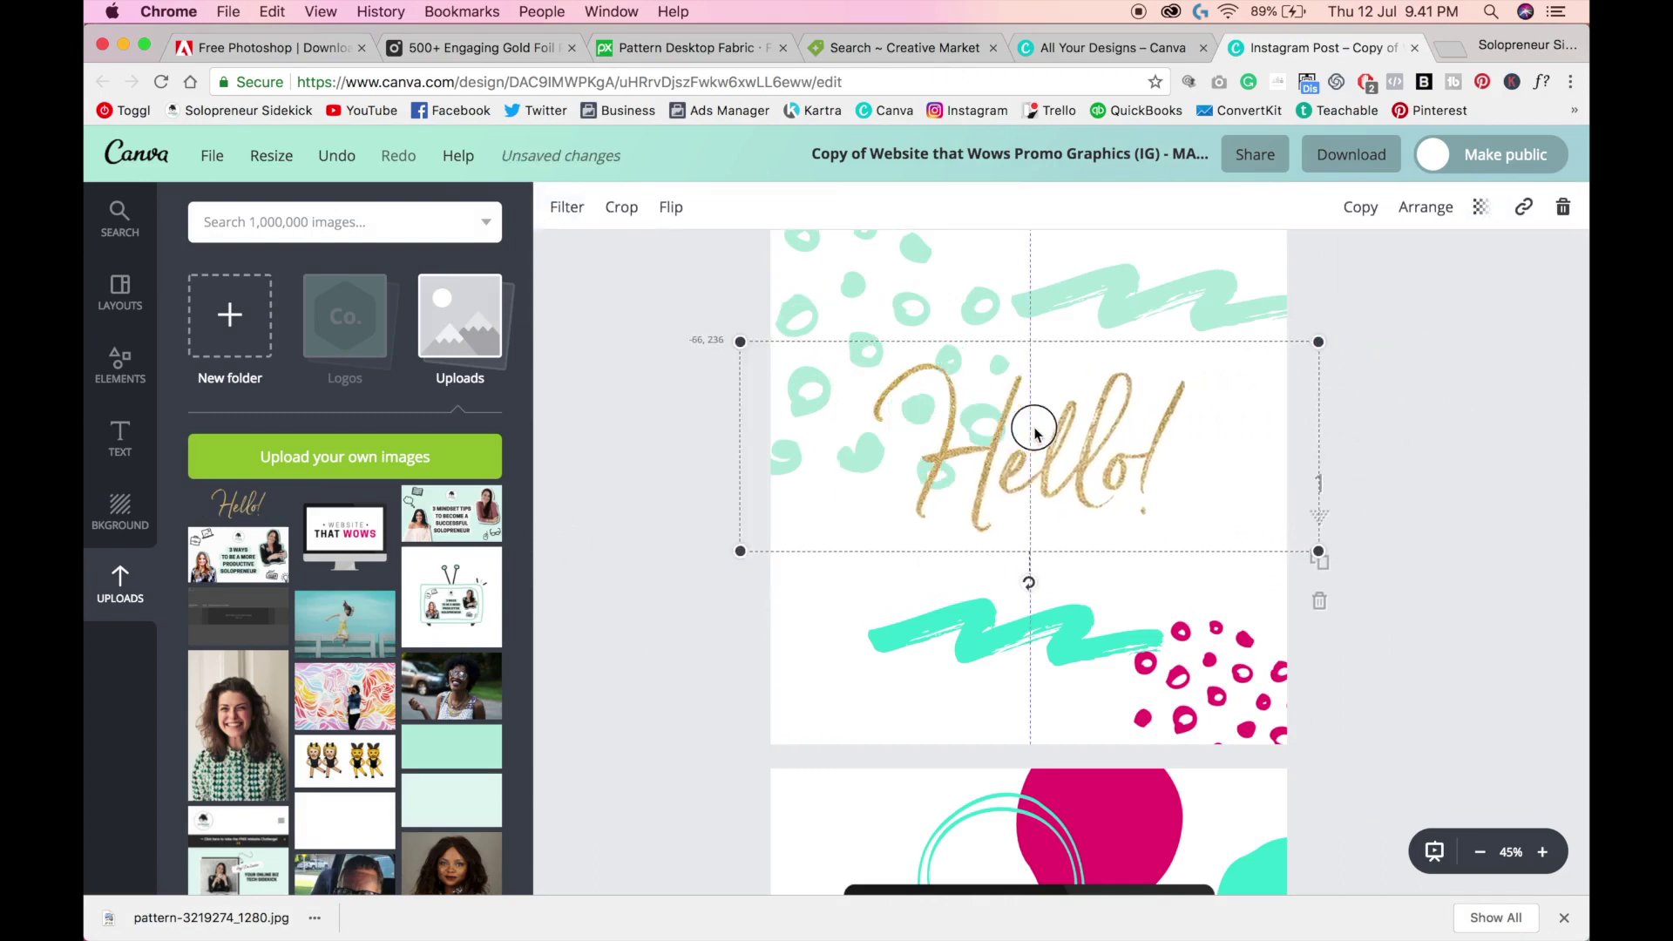
{"action": "left_click_drag", "start_coordinate": [1032, 585], "coordinate": [1056, 579]}
{"action": "left_click_drag", "start_coordinate": [1047, 463], "coordinate": [1128, 520]}
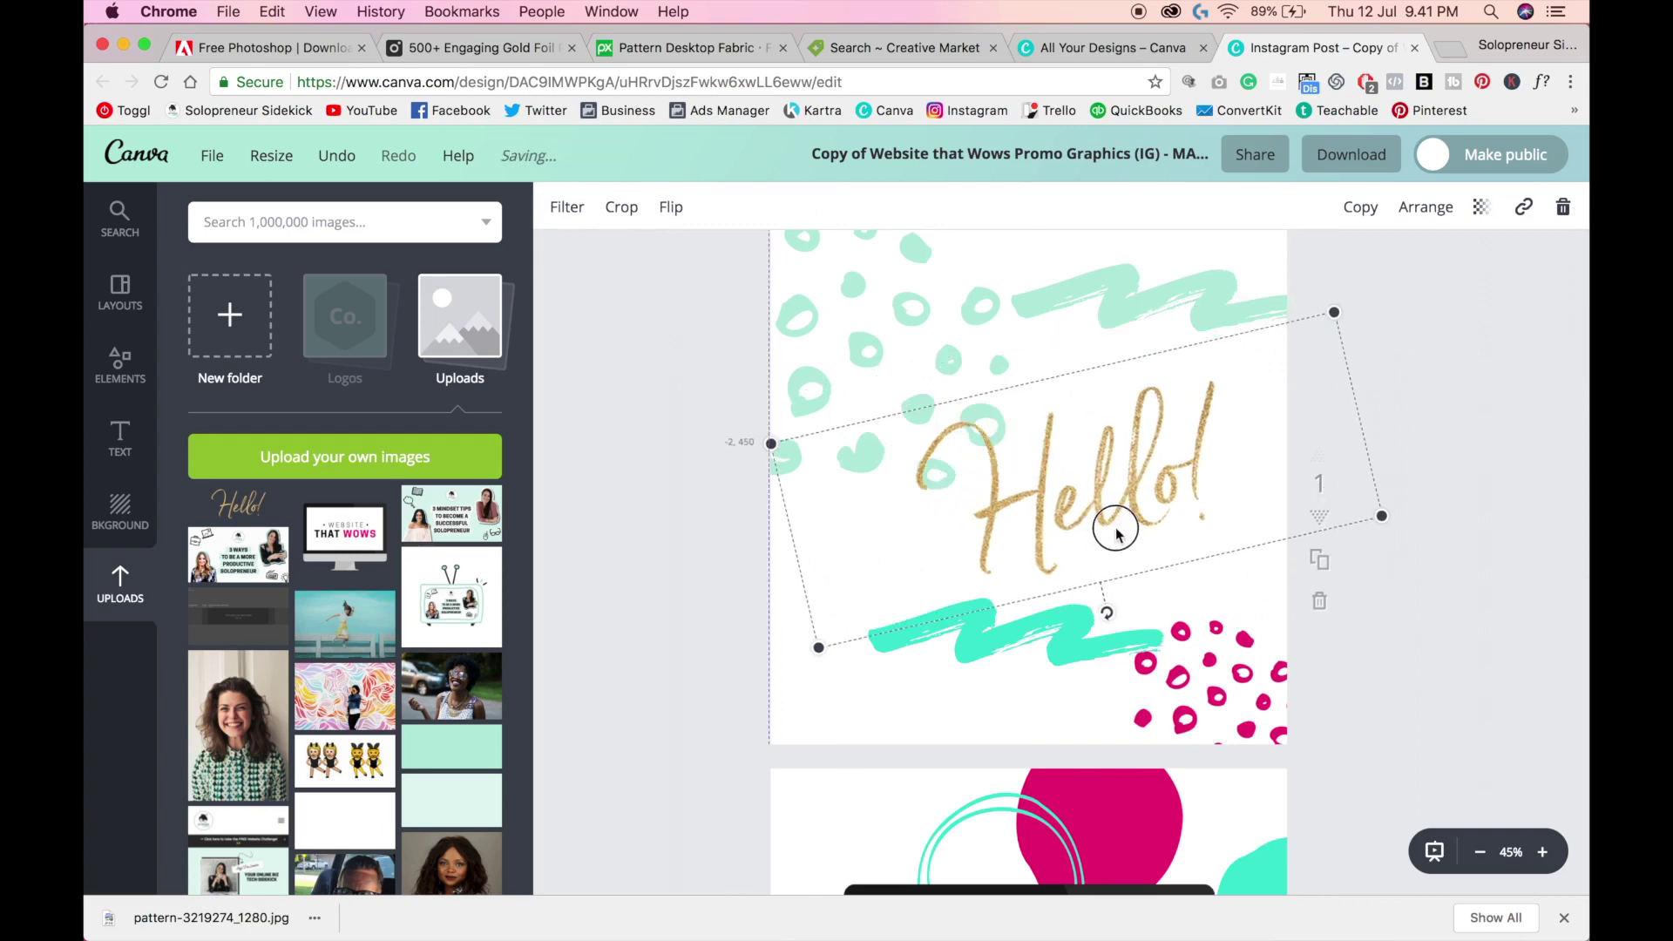
Download the crumpled gold foil image from its Pixabay page in Chrome
{"action": "left_click", "coordinate": [1451, 333]}
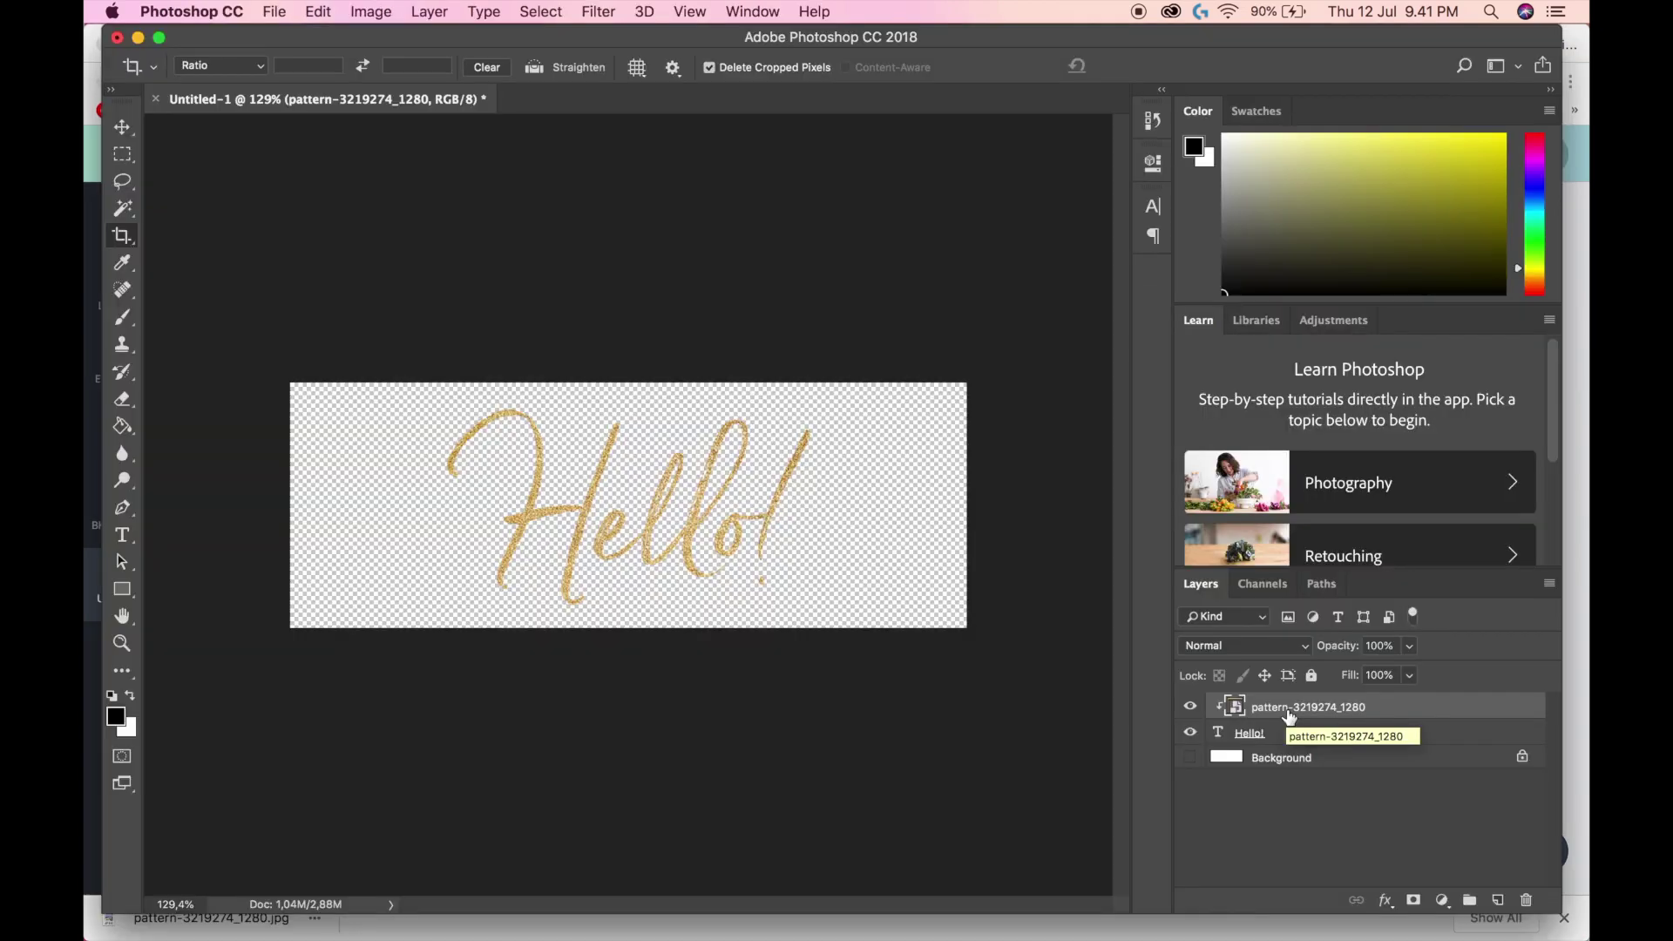
{"action": "key", "text": "ctrl+Up"}
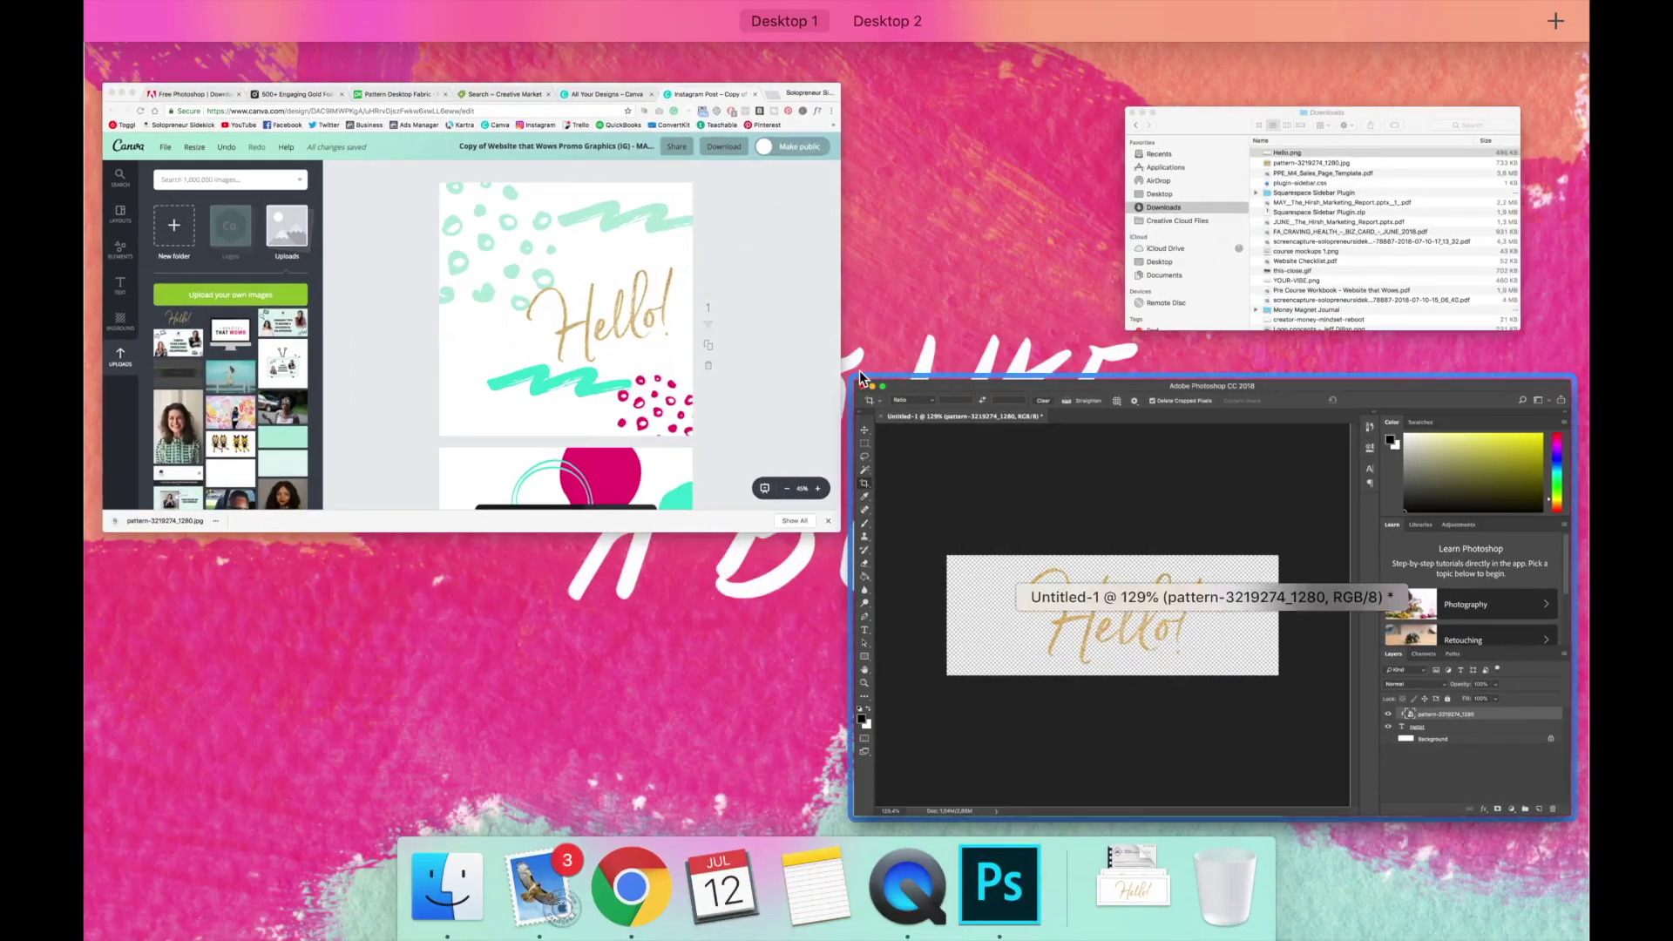
{"action": "left_click", "coordinate": [742, 343]}
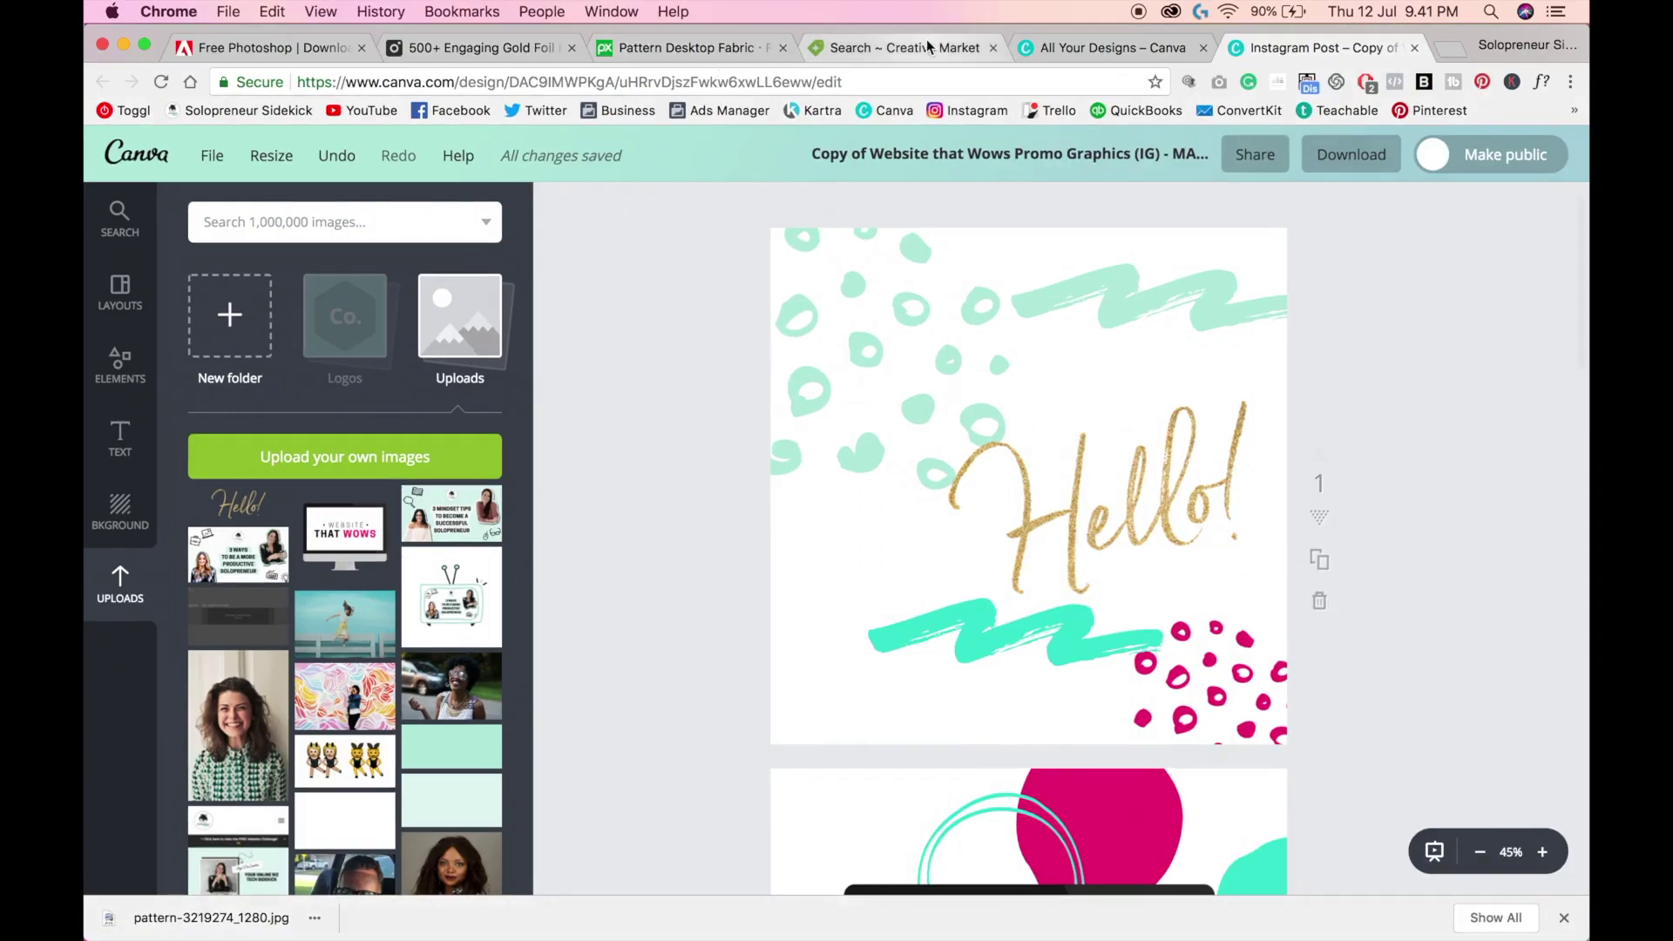
{"action": "left_click", "coordinate": [679, 47]}
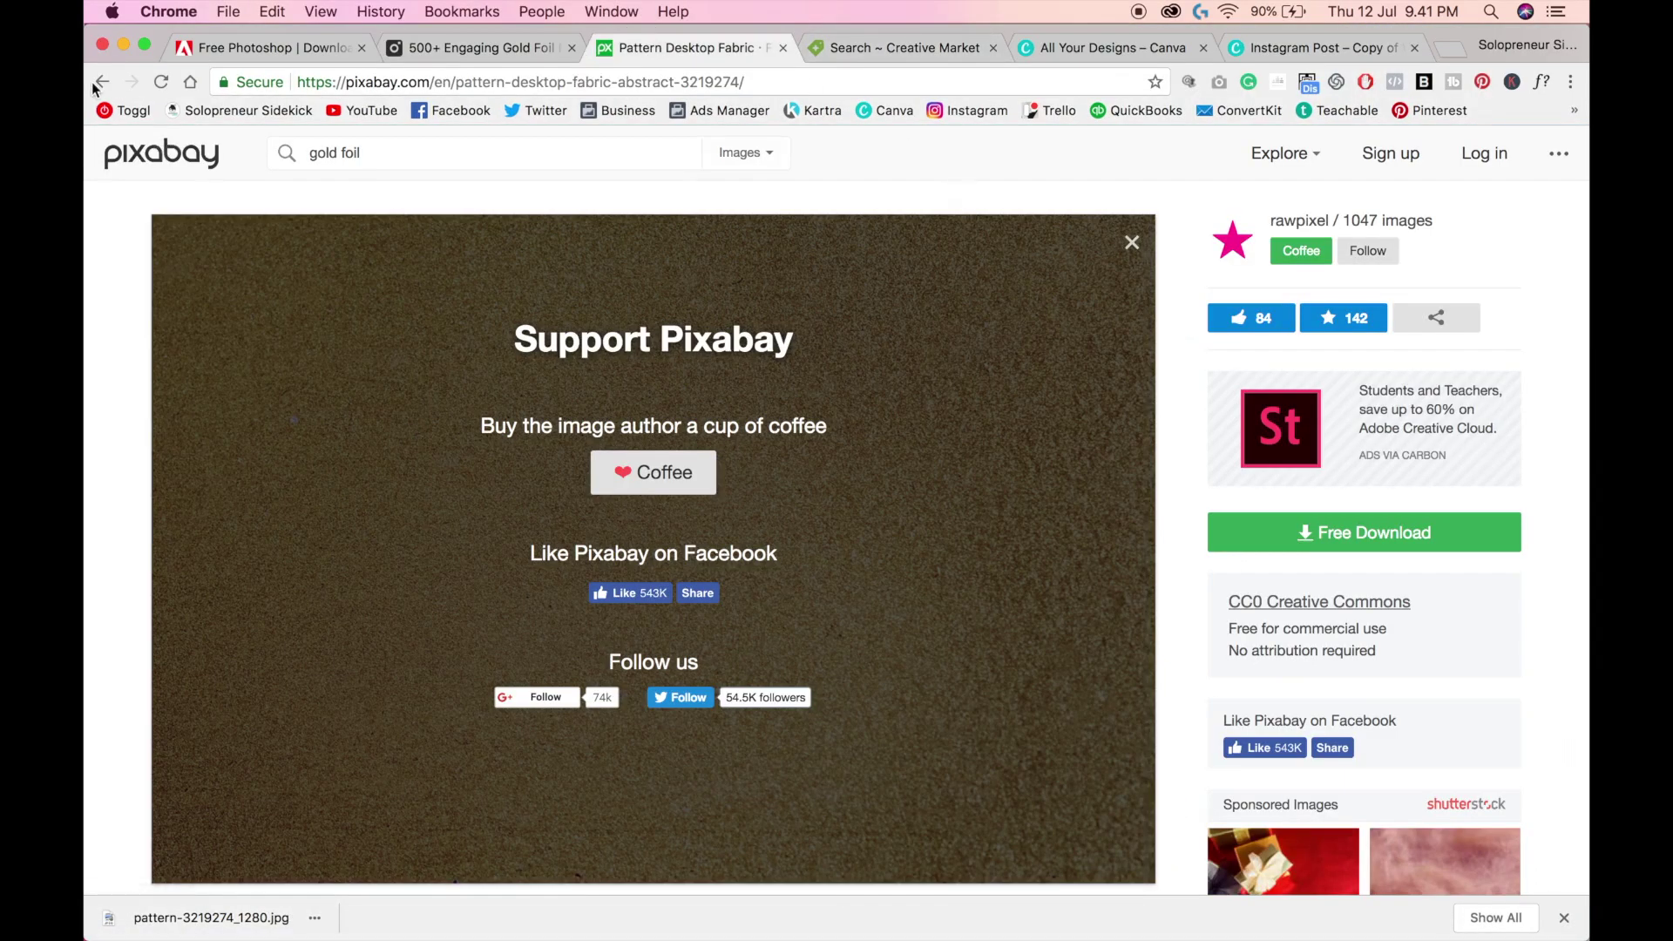
{"action": "key", "text": "super+bracketleft"}
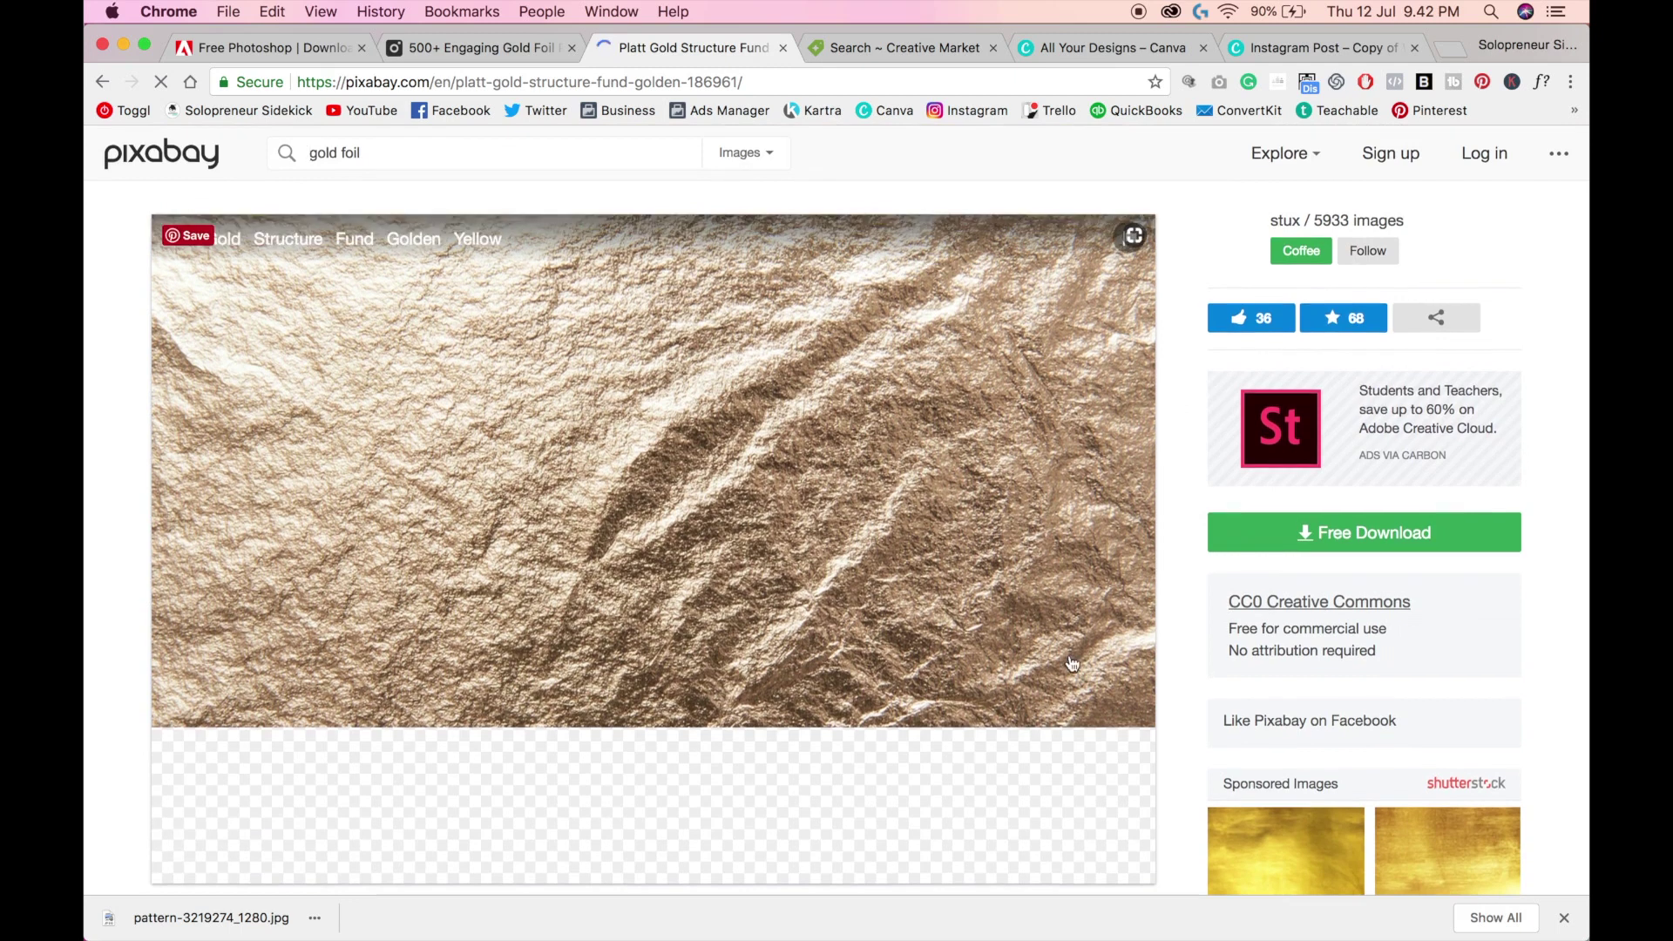
{"action": "left_click", "coordinate": [1311, 549]}
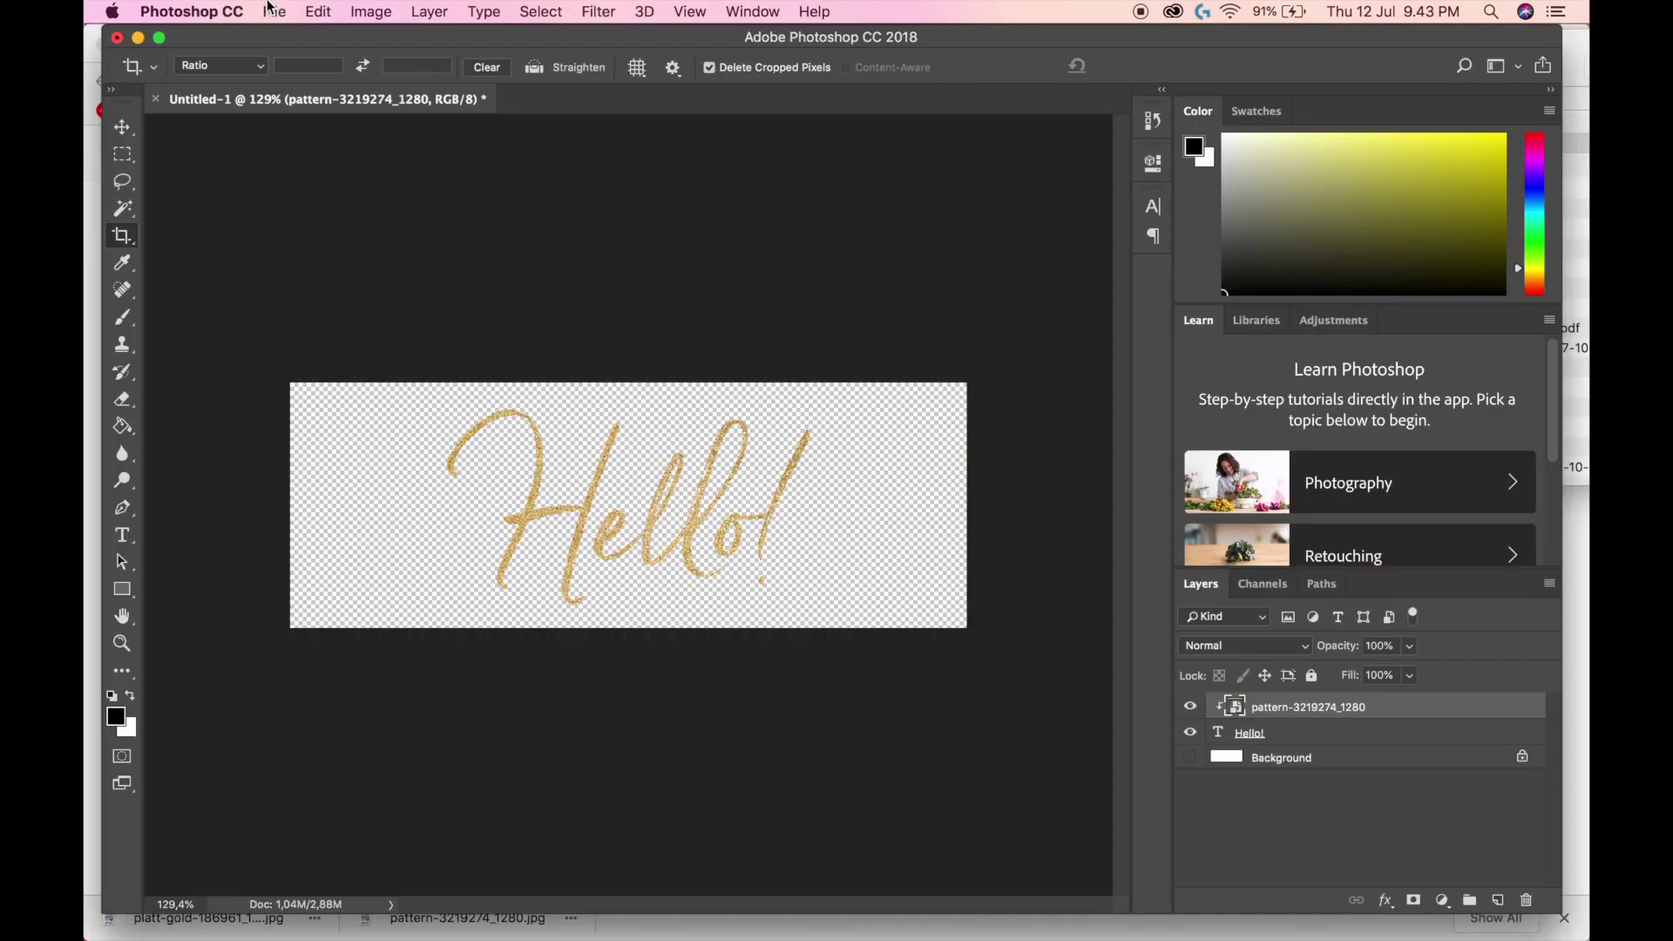
Create a 1000×1000 px white document and add an empty Layer 1 above Background
{"action": "left_click", "coordinate": [270, 10]}
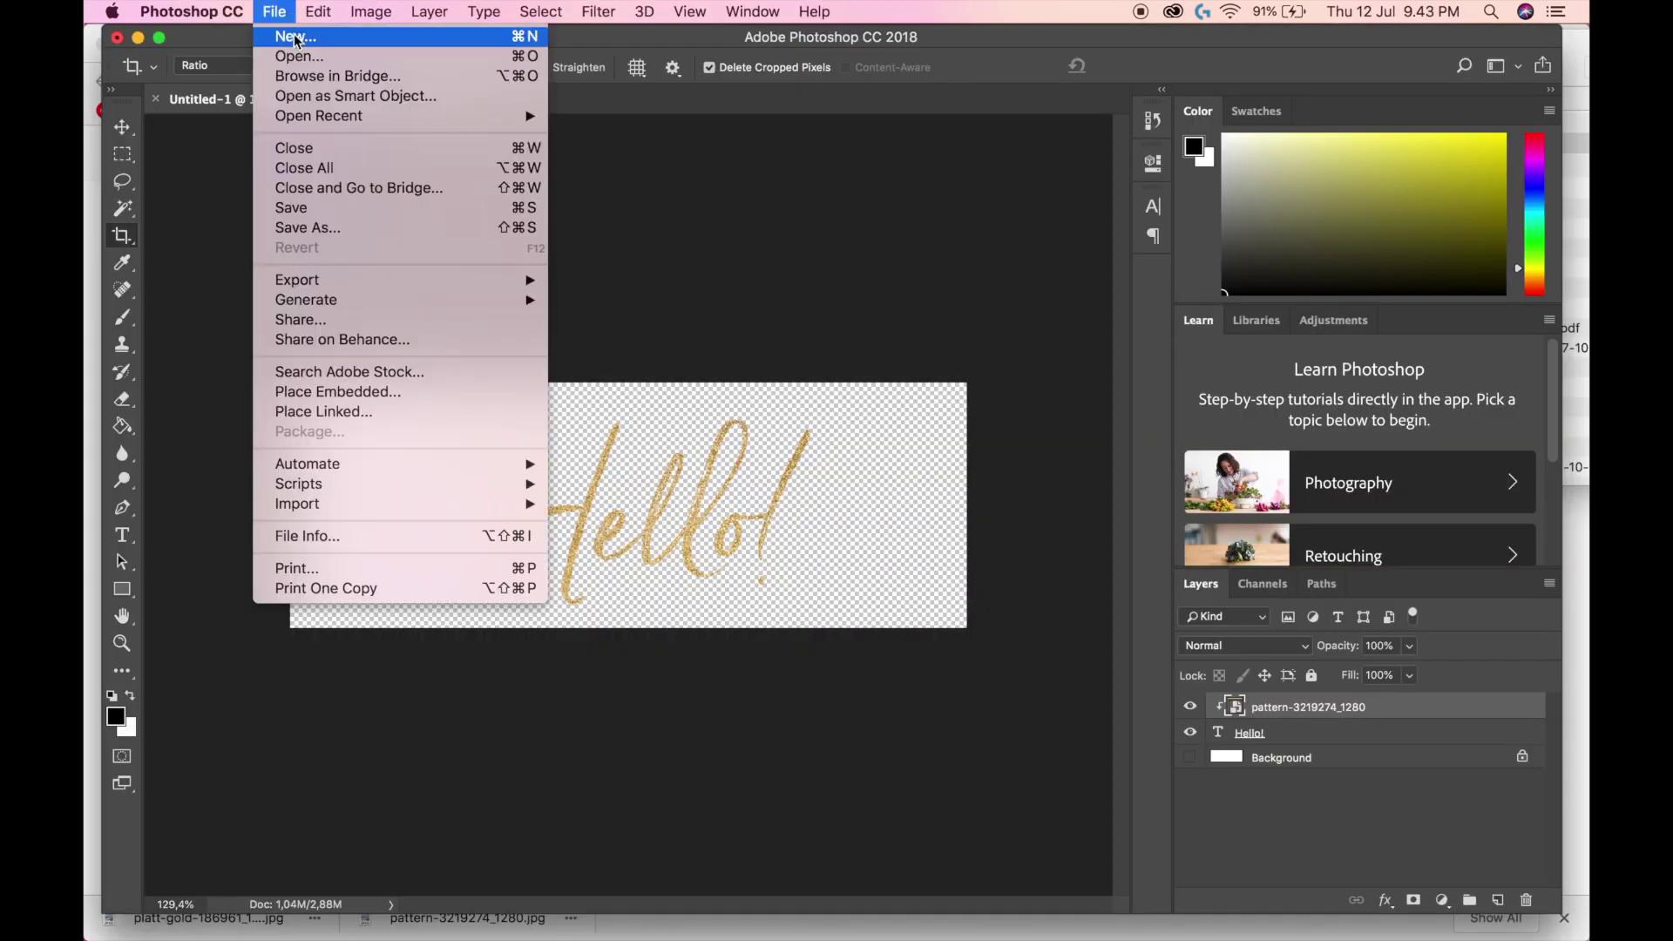
{"action": "left_click", "coordinate": [295, 41]}
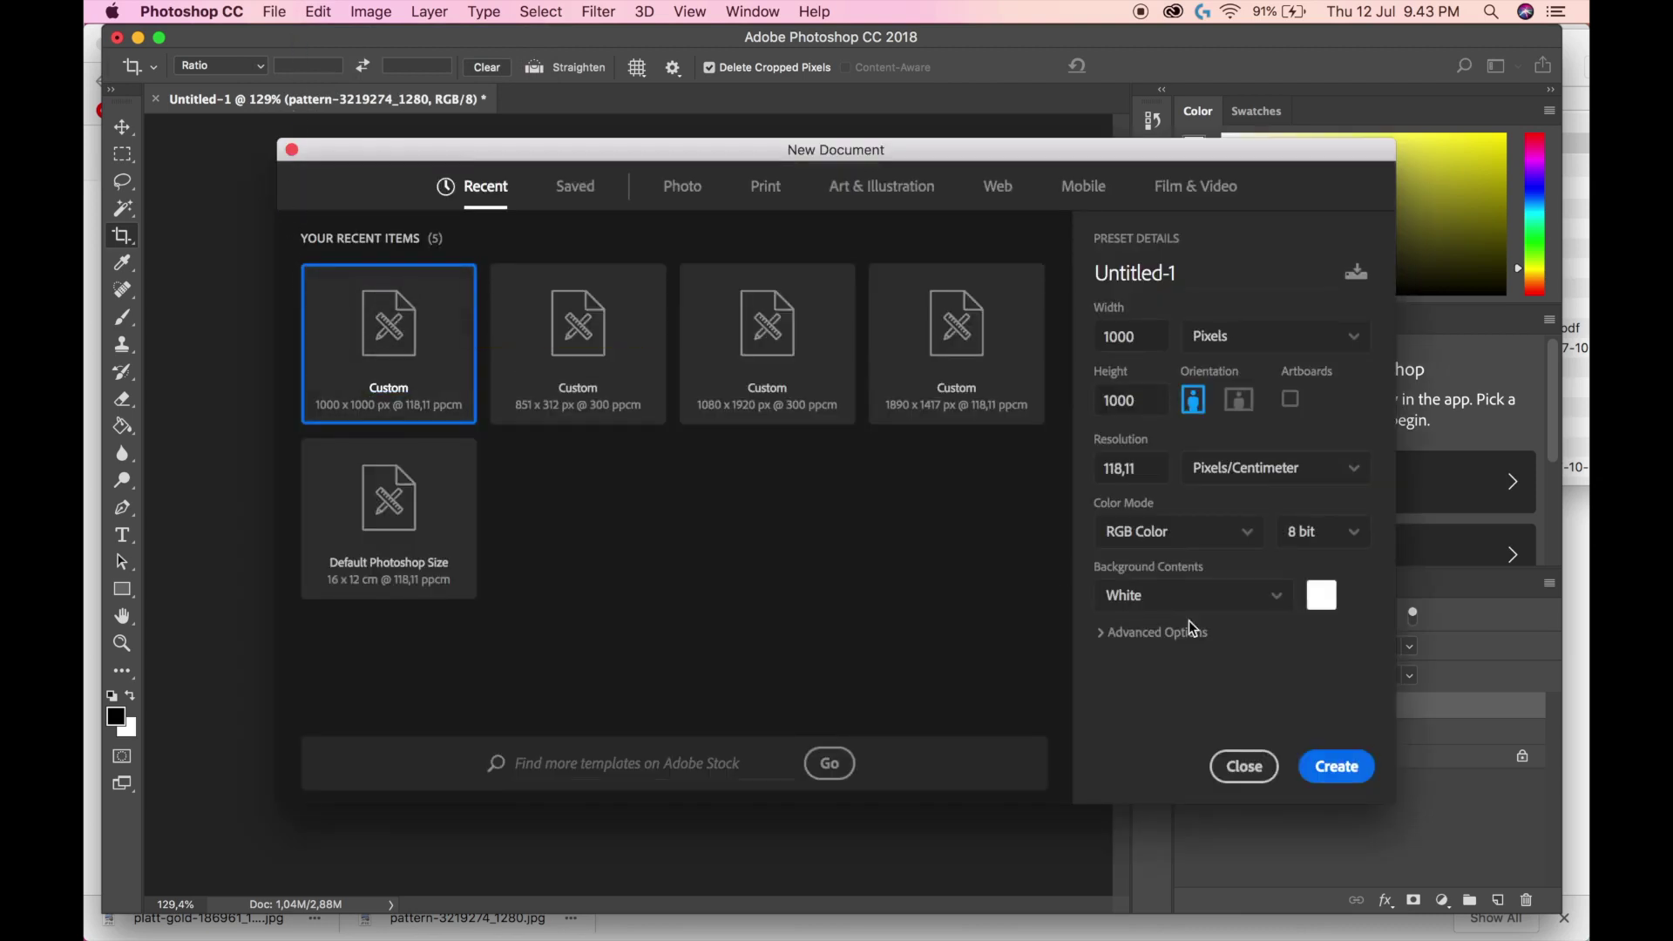
{"action": "left_click", "coordinate": [1338, 768]}
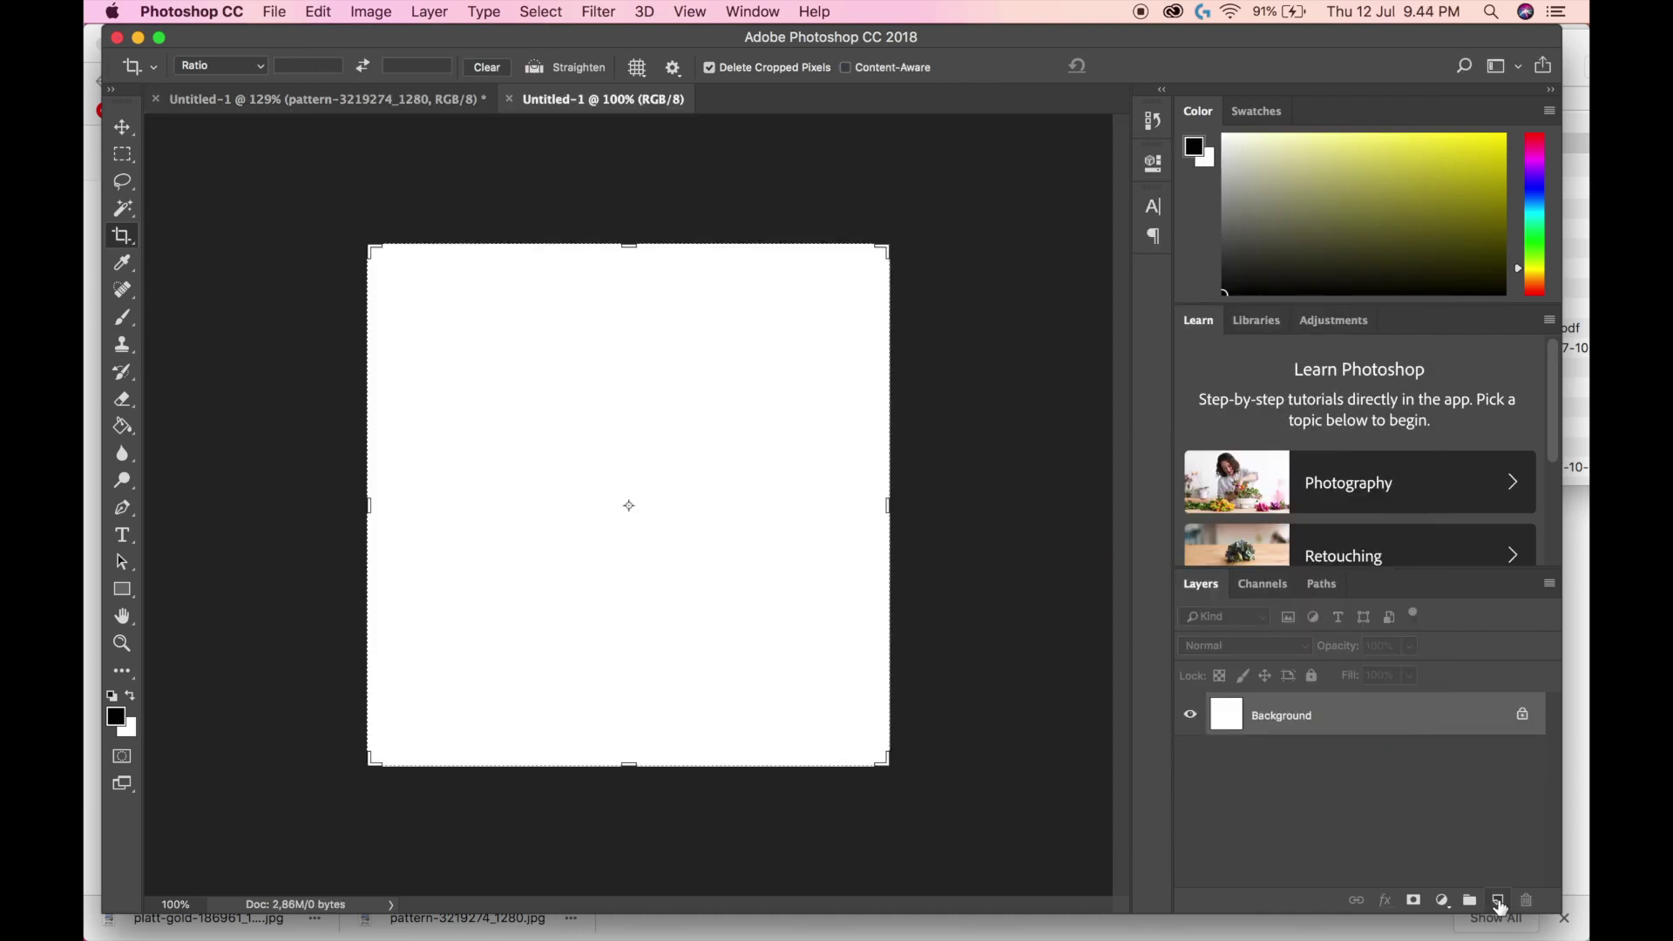
{"action": "left_click", "coordinate": [1500, 901]}
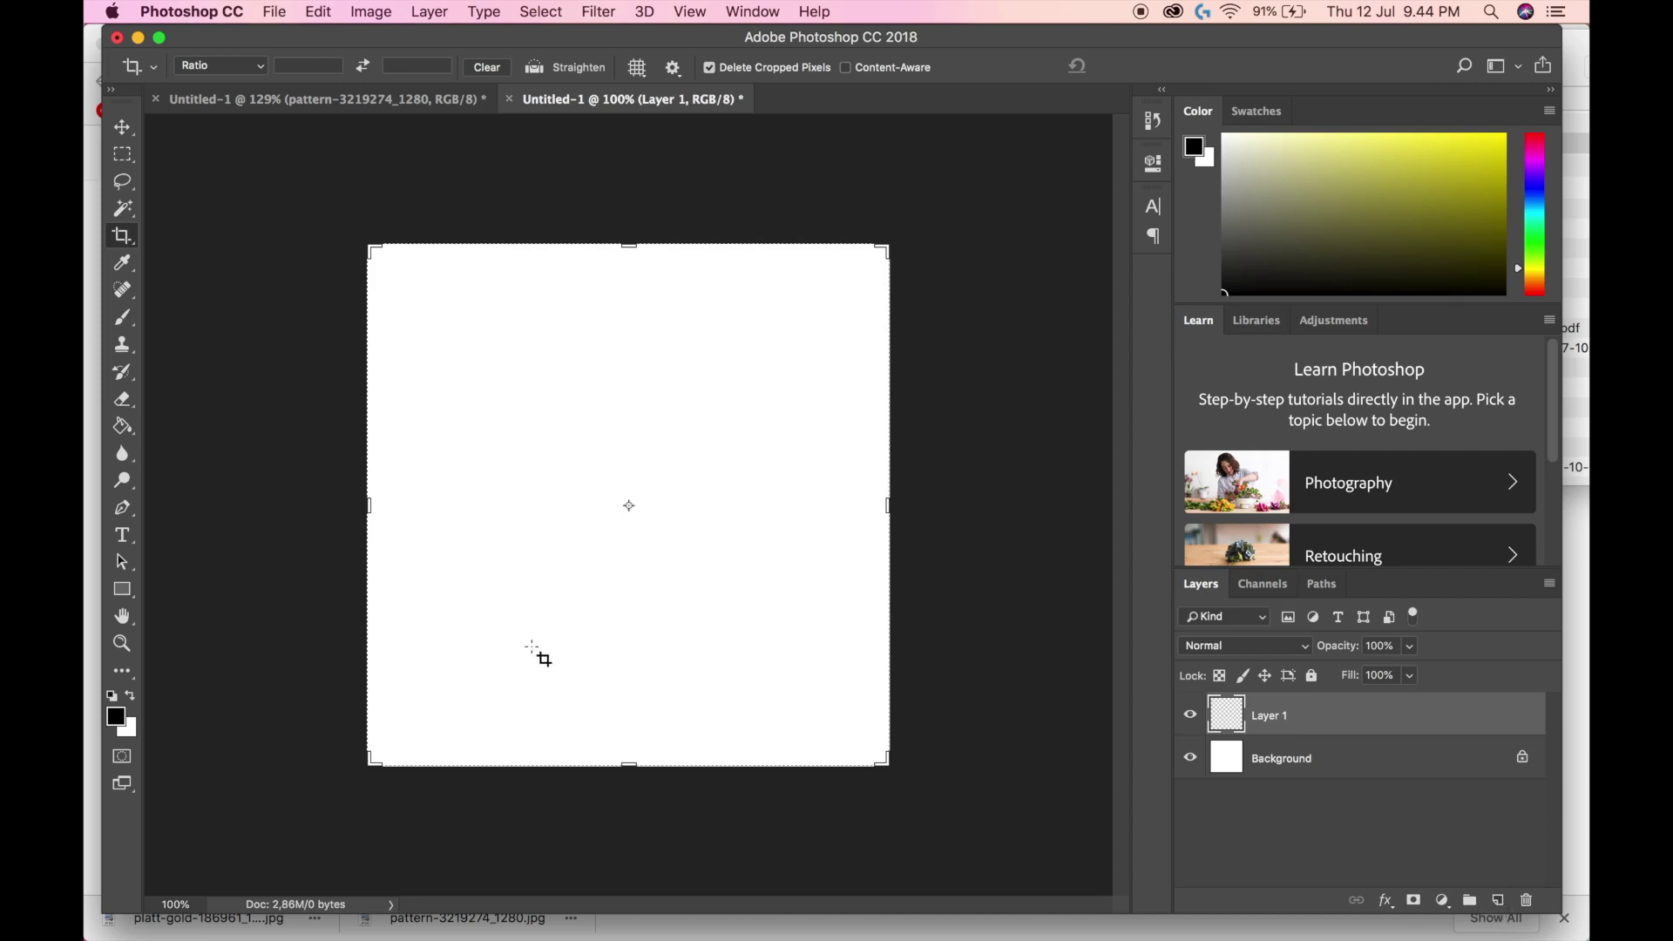
Type 'Hey!' on the canvas and move it to the centre
{"action": "left_click", "coordinate": [122, 539]}
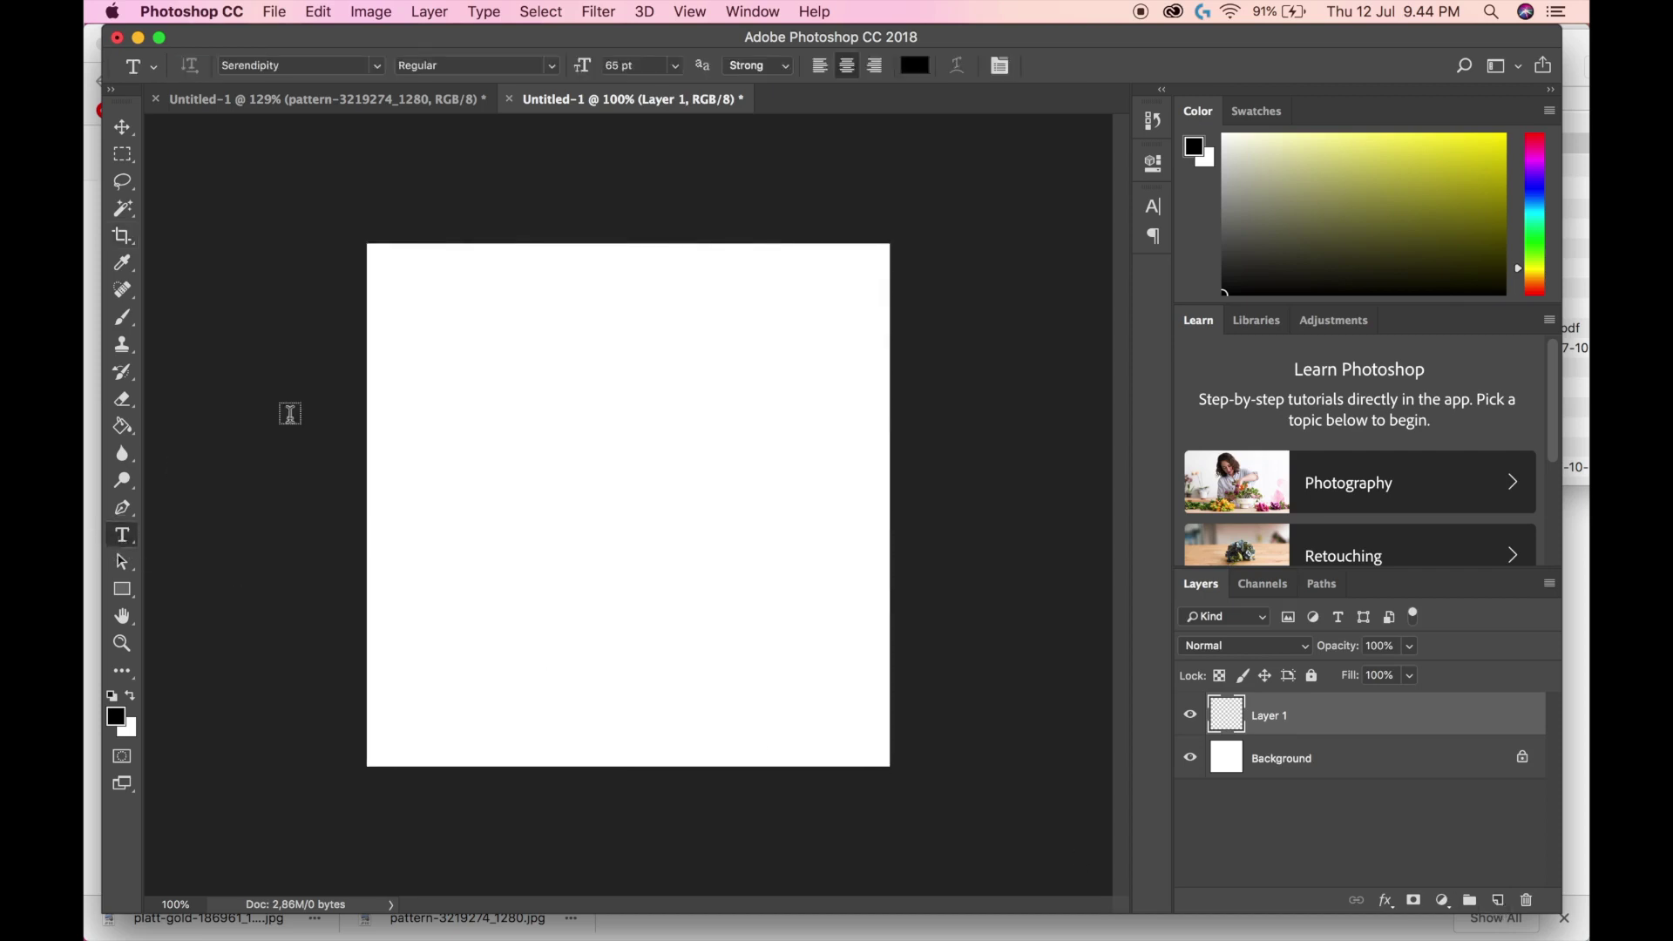
{"action": "left_click", "coordinate": [464, 484]}
{"action": "type", "text": "H"}
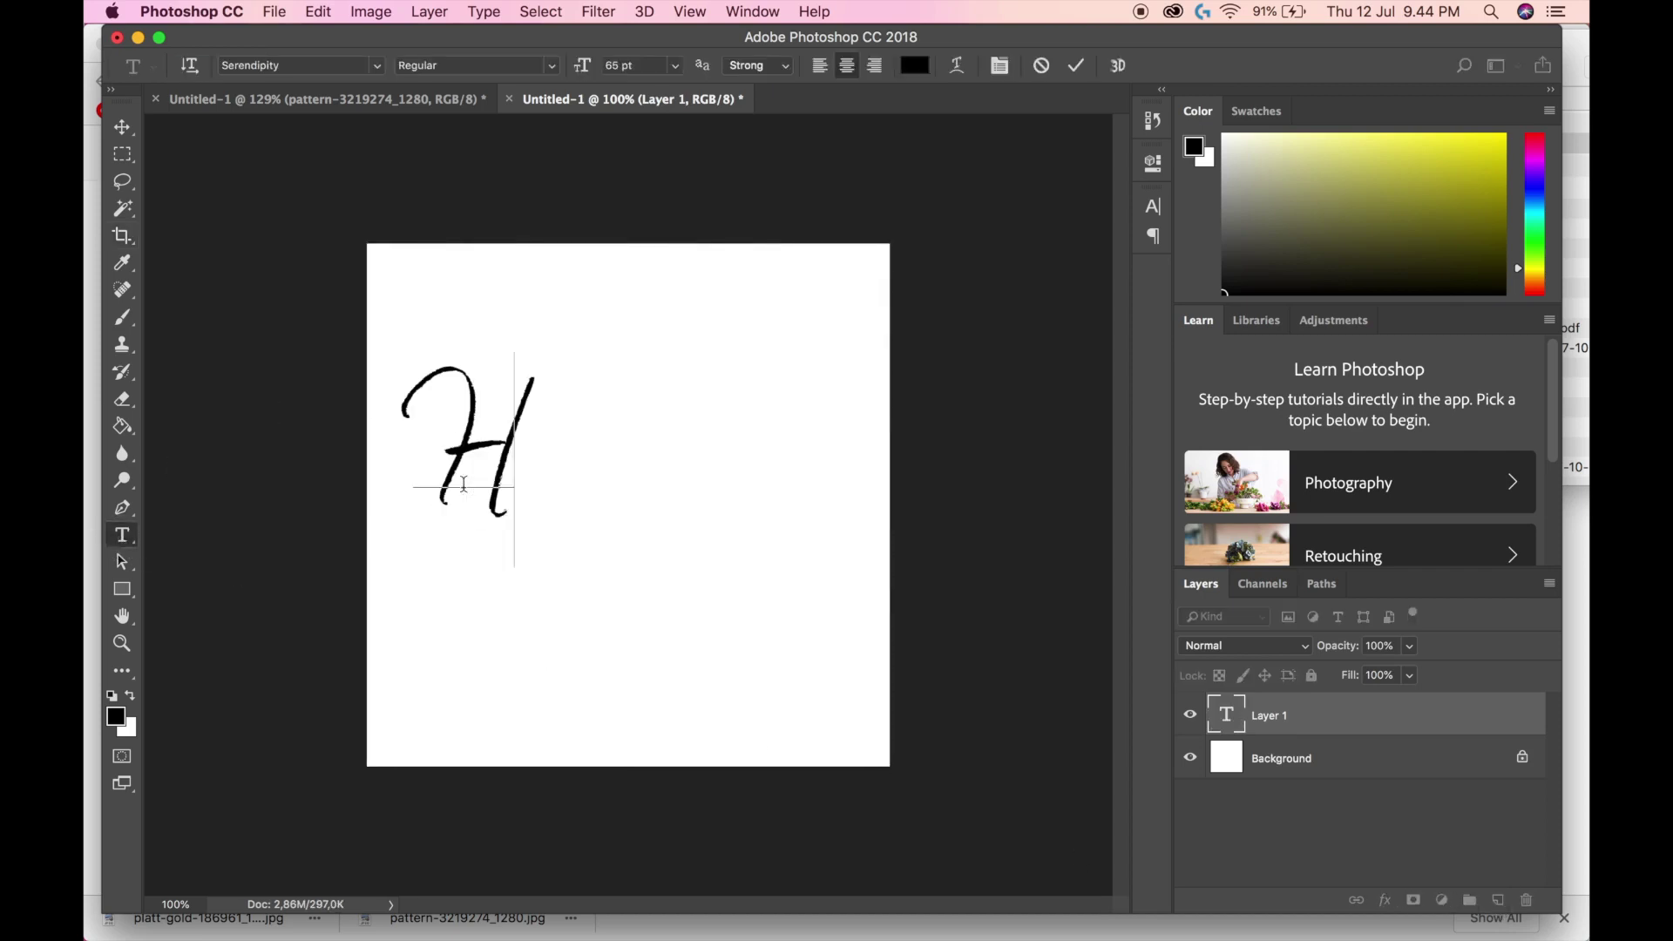
{"action": "type", "text": "ey!"}
{"action": "left_click", "coordinate": [122, 128]}
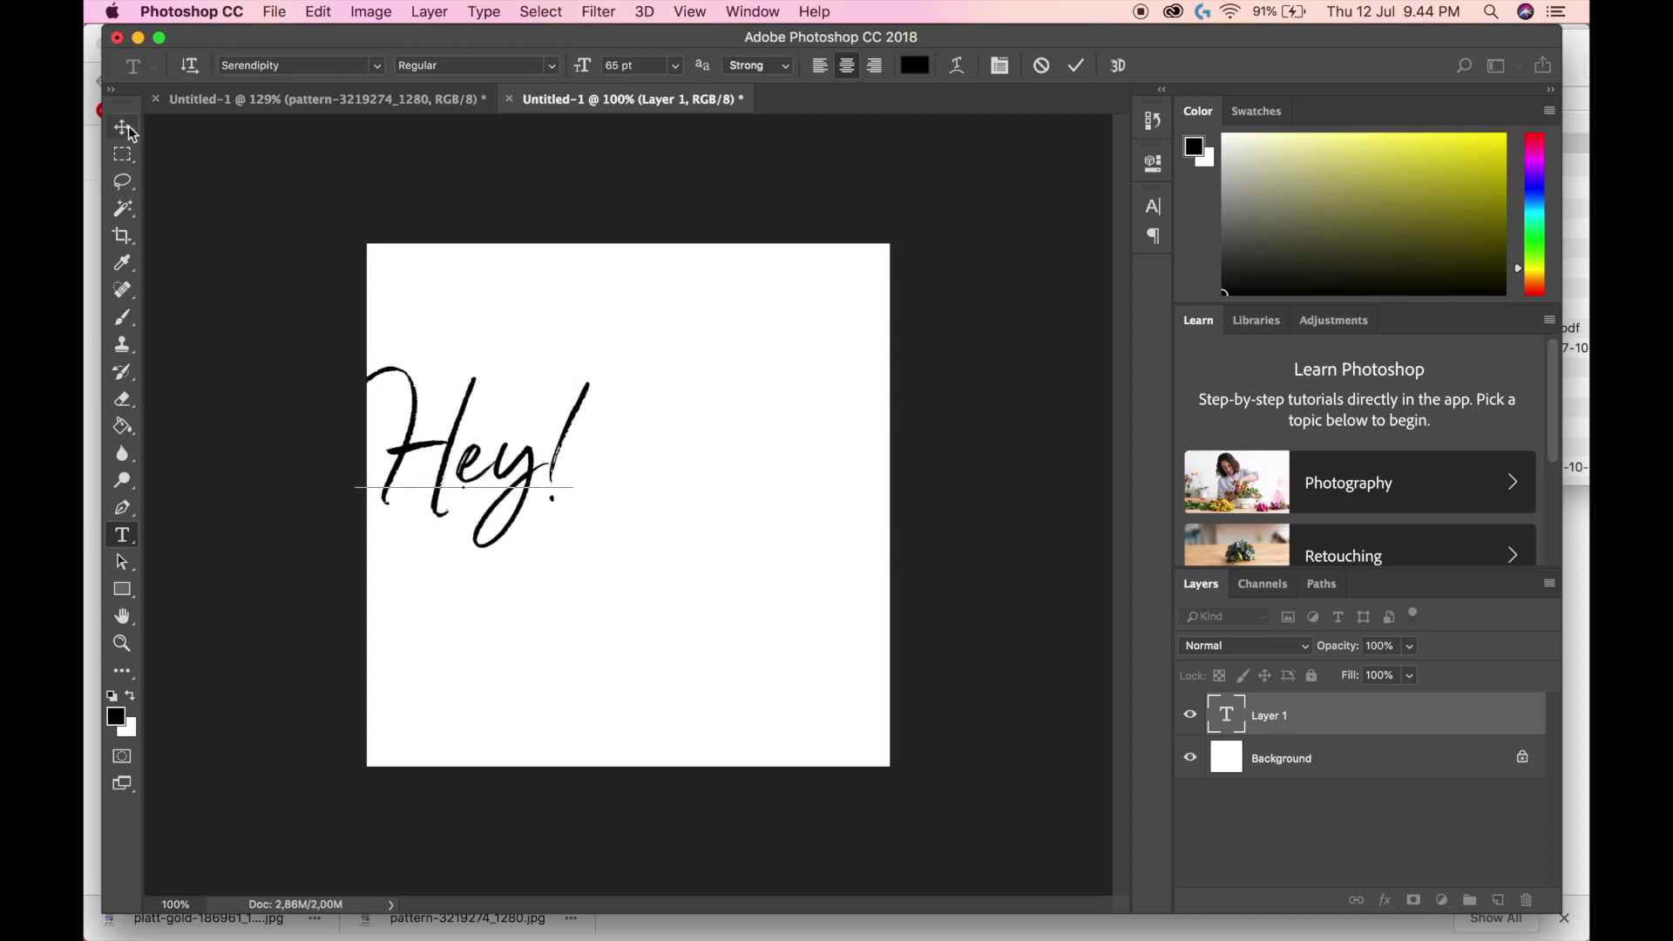
{"action": "left_click_drag", "start_coordinate": [540, 507], "coordinate": [685, 537]}
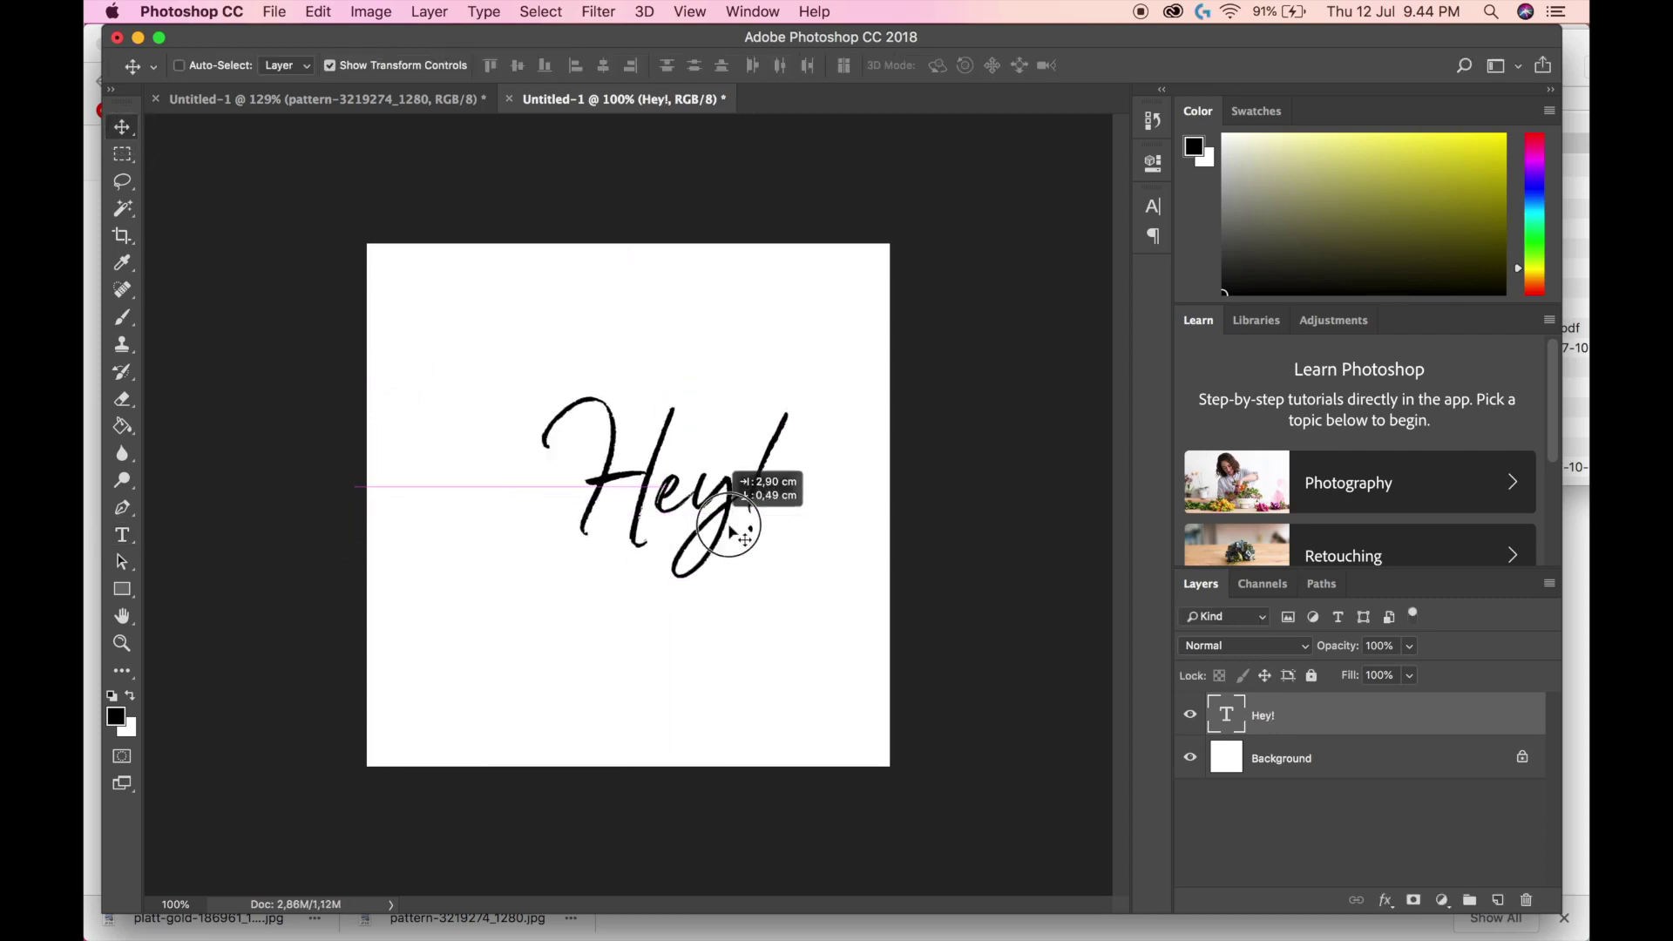
Keep the Hey! text in the Serendipity font and commit it
{"action": "left_click", "coordinate": [121, 534]}
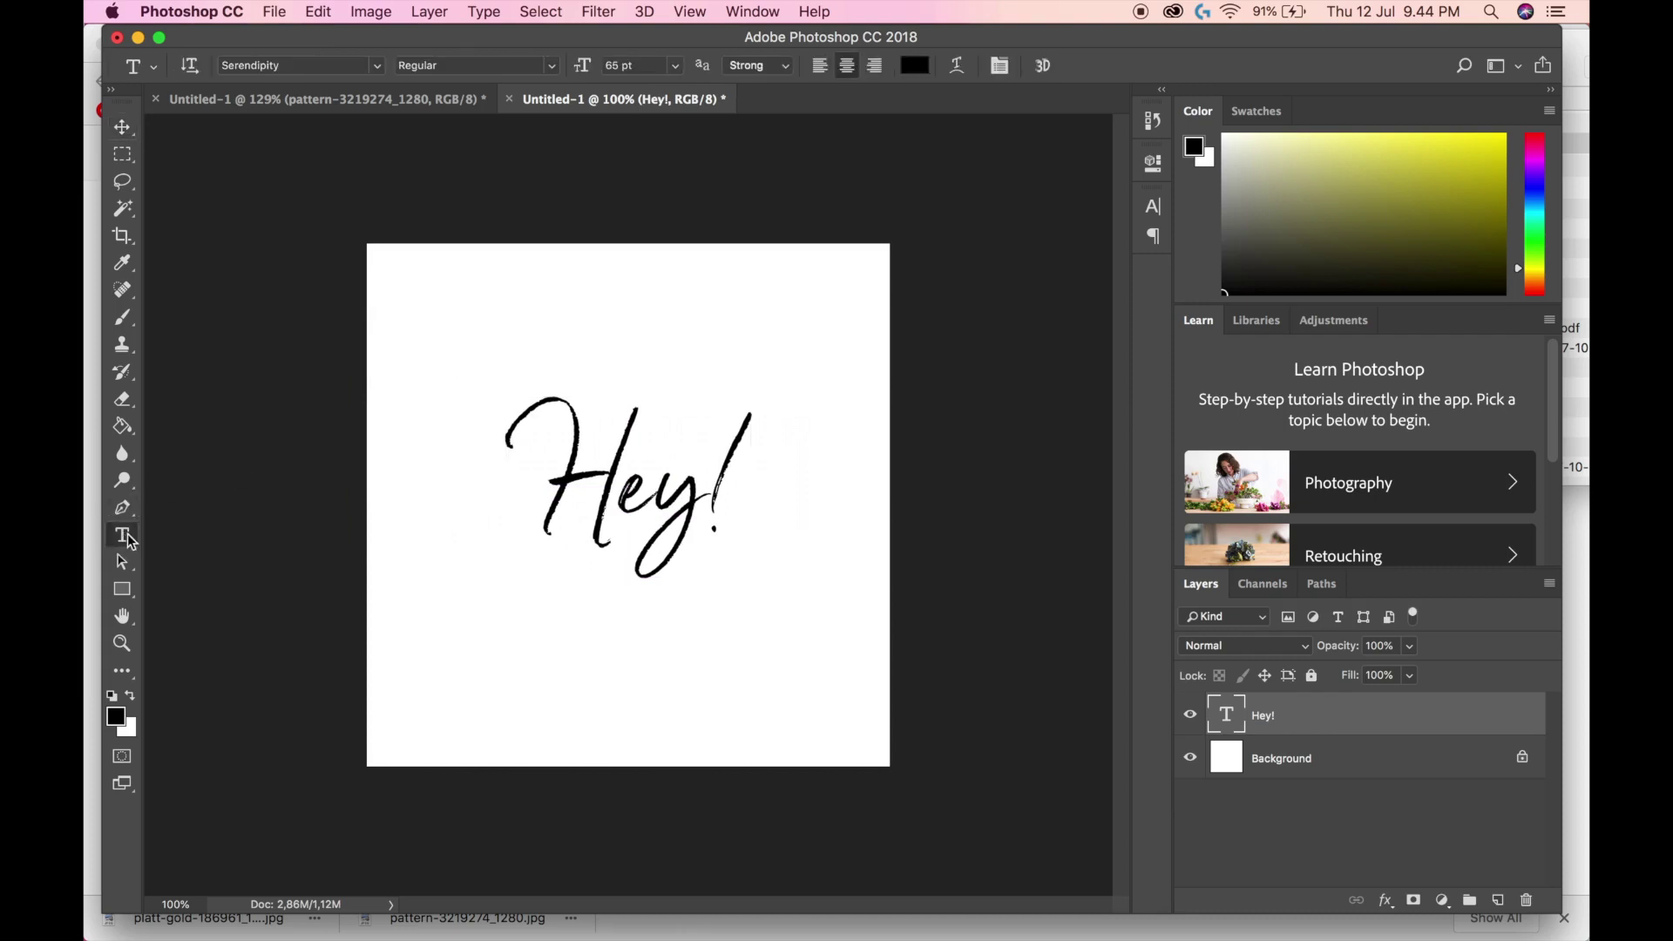
{"action": "double_click", "coordinate": [660, 473]}
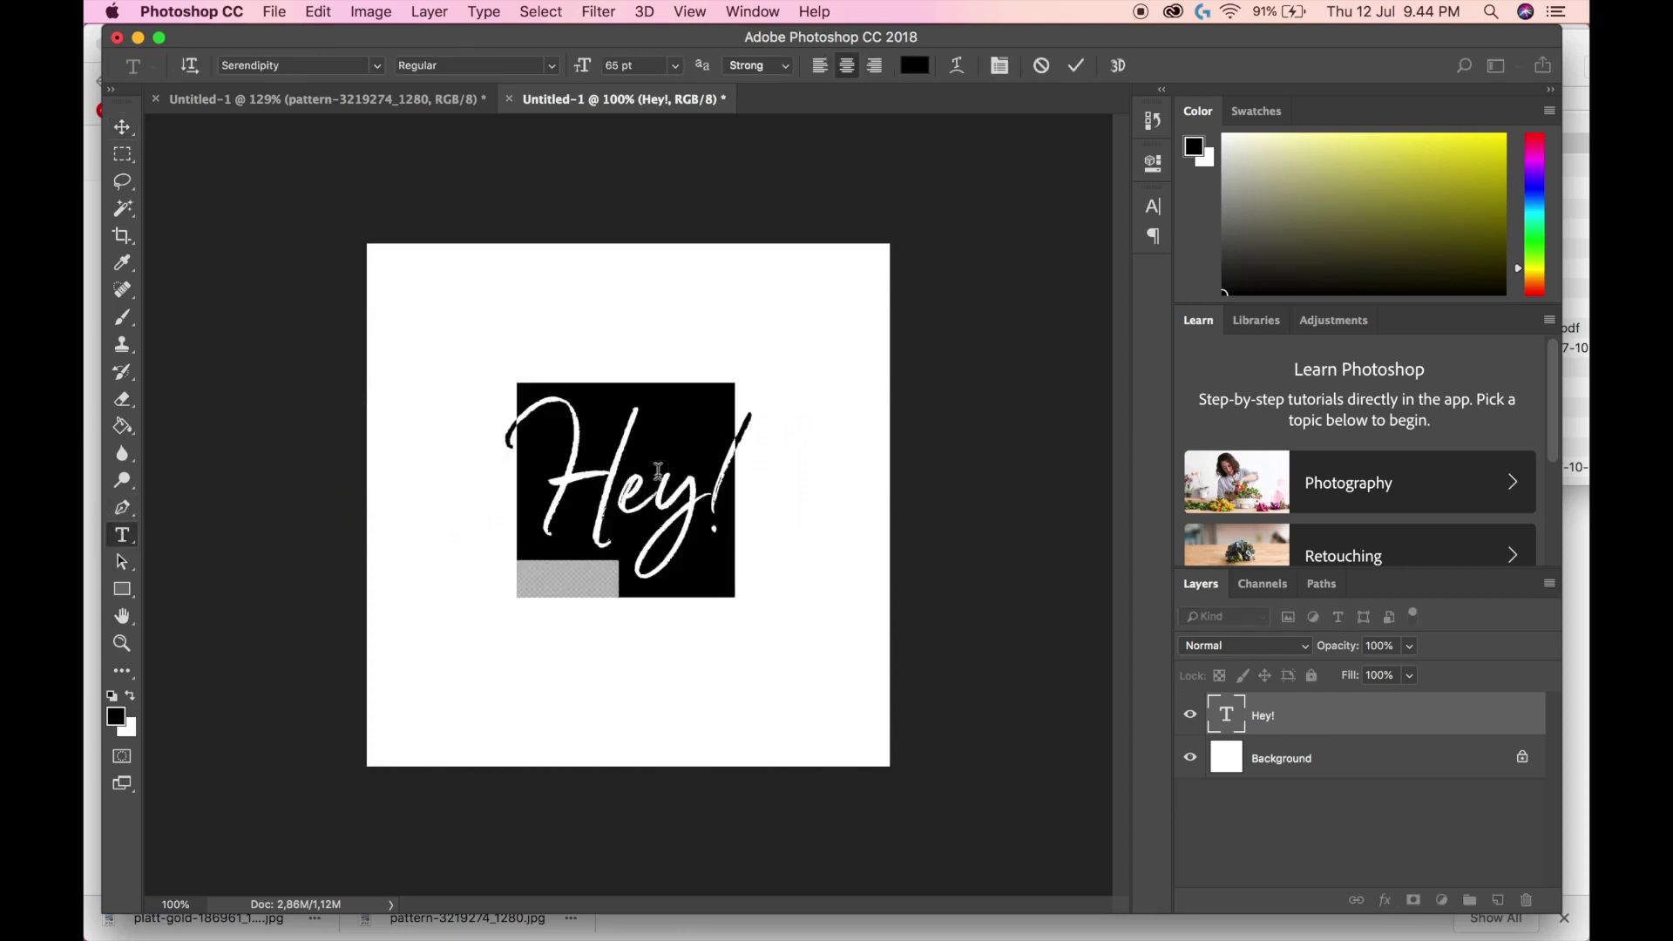
{"action": "left_click", "coordinate": [381, 66]}
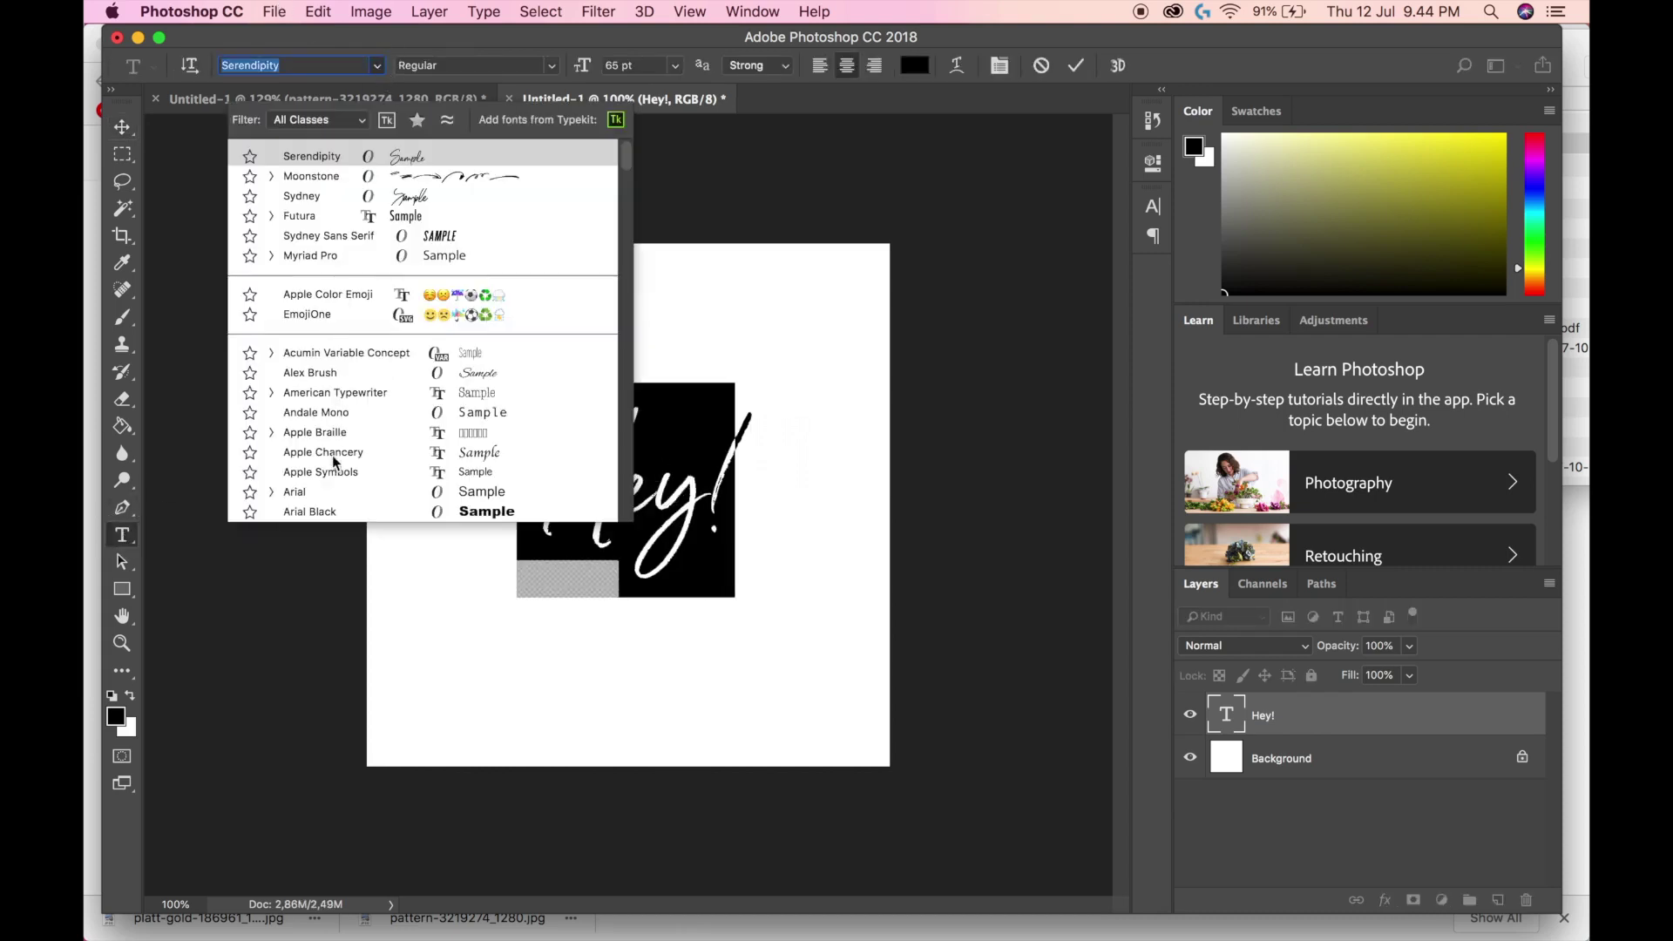
{"action": "key", "text": "Return"}
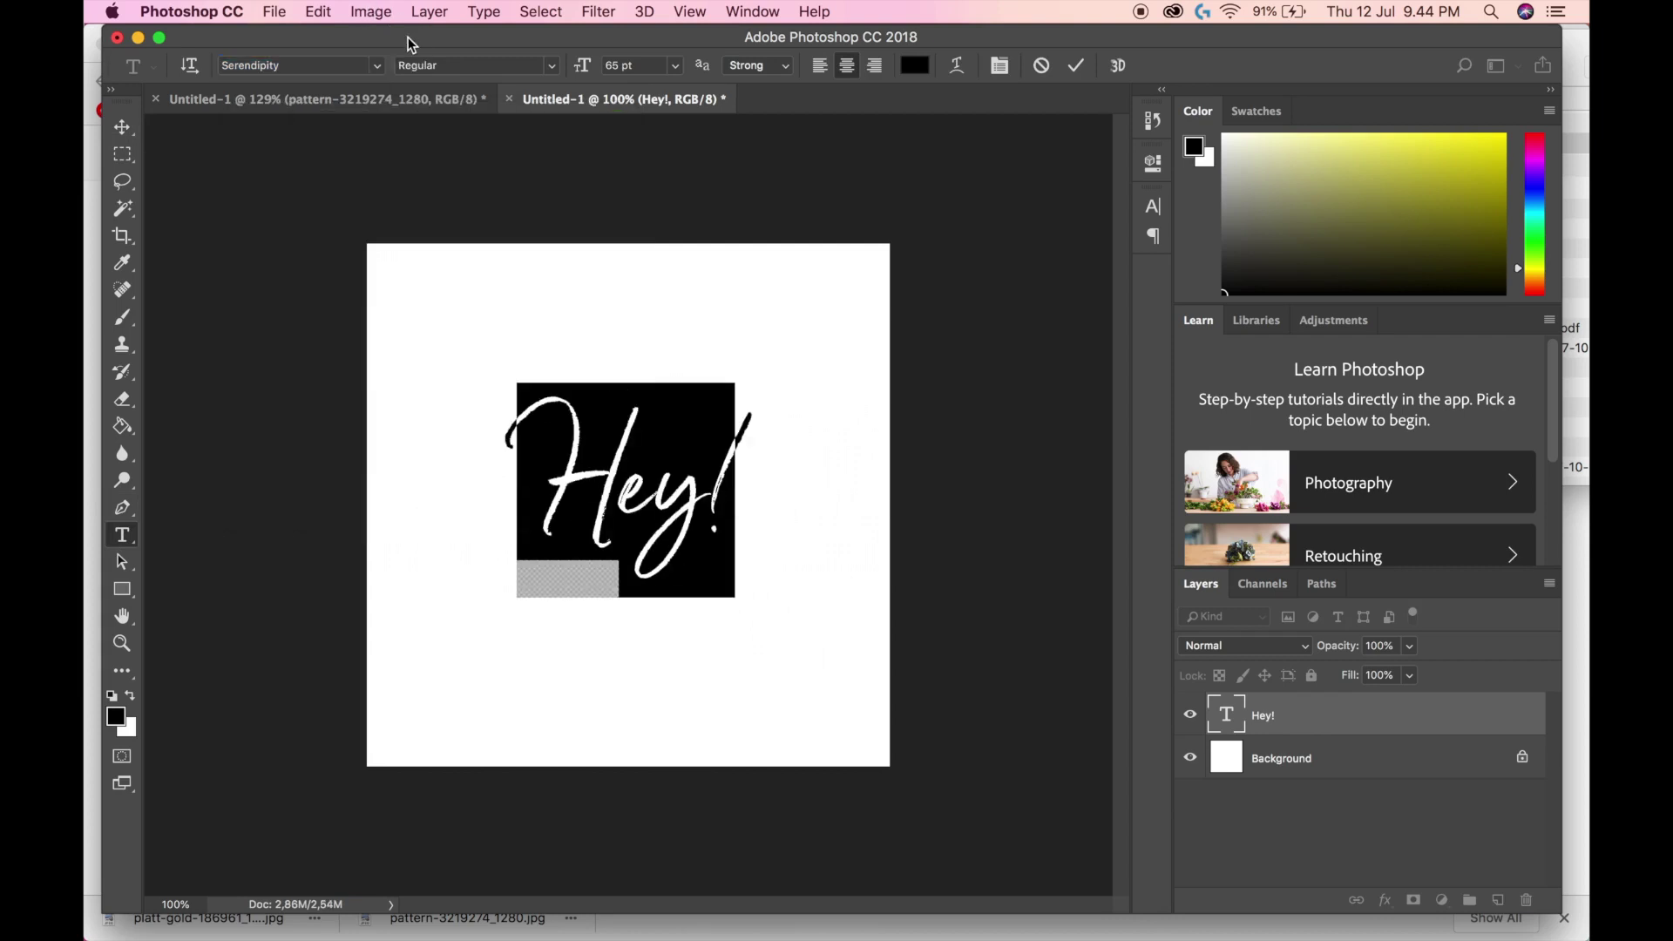
{"action": "left_click", "coordinate": [1287, 706]}
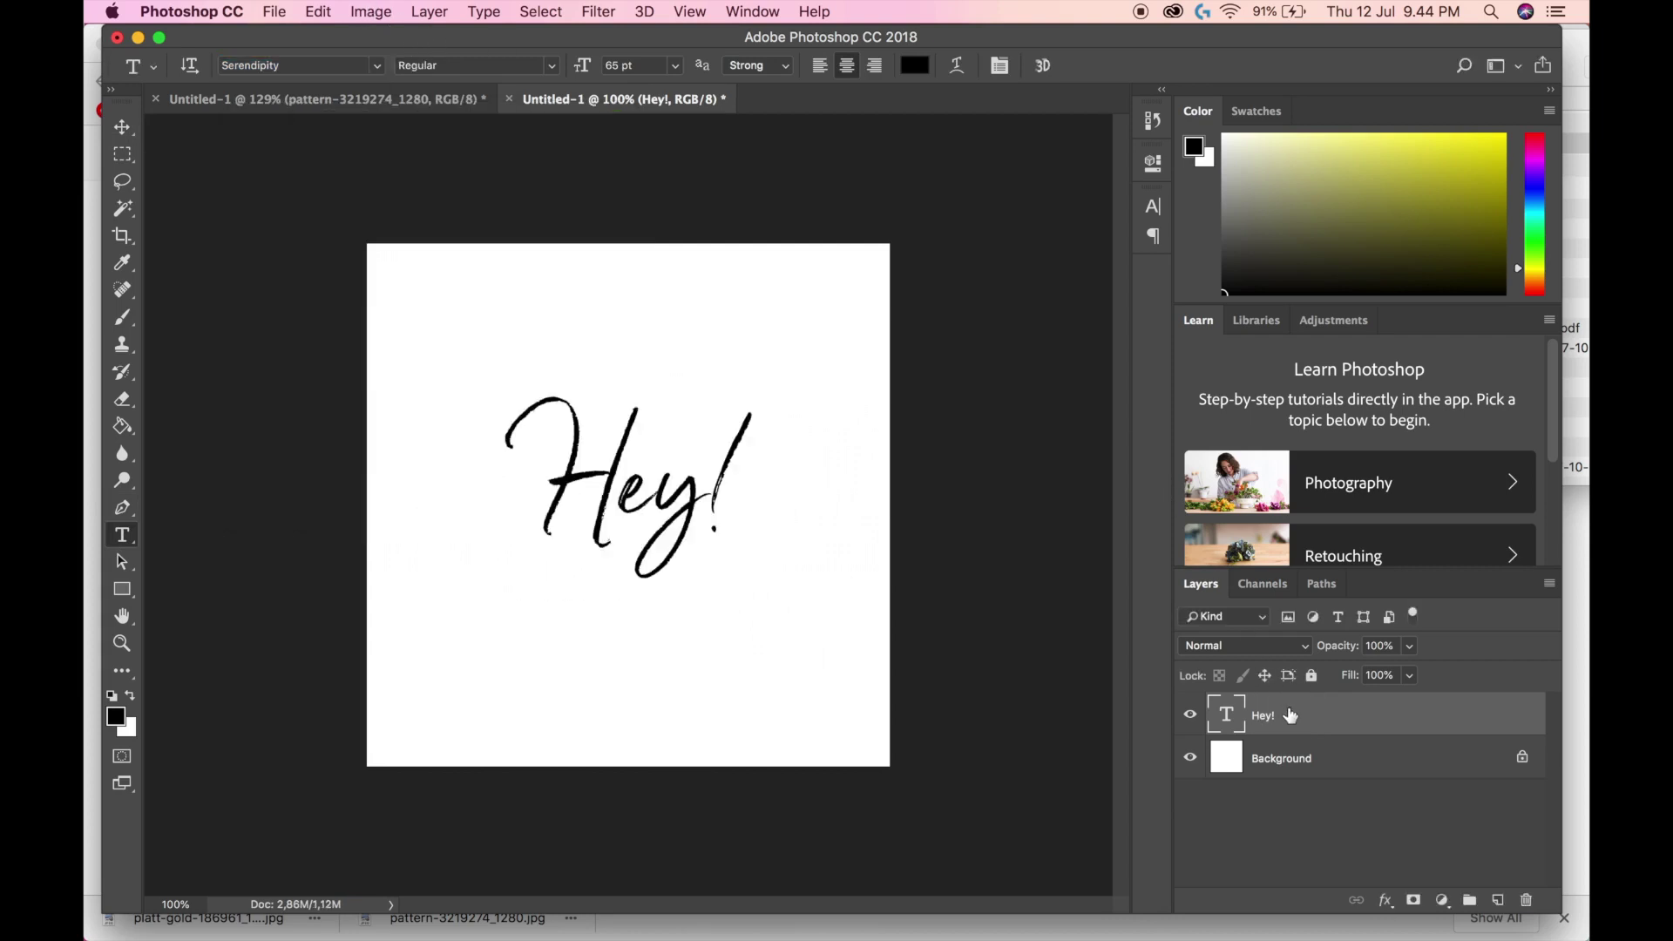
Place platt-gold-186961_1280.jpg from Downloads onto the Hey! canvas as a layer
{"action": "key", "text": "ctrl+Up"}
{"action": "left_click", "coordinate": [1325, 150]}
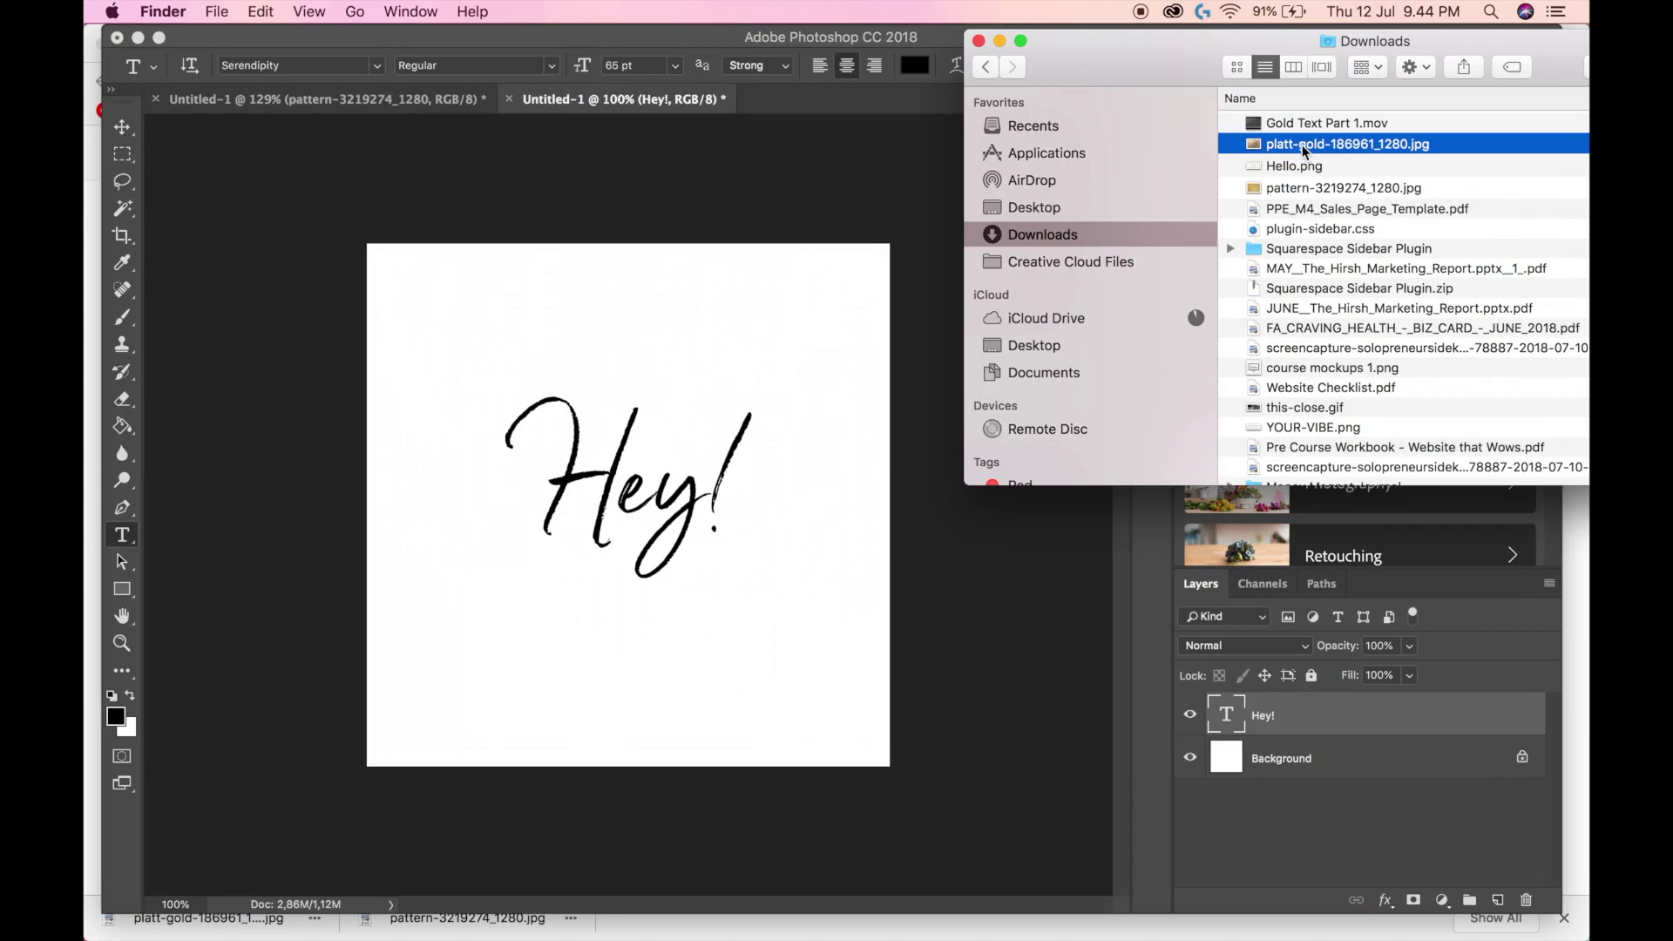
{"action": "left_click_drag", "start_coordinate": [1307, 151], "coordinate": [669, 466]}
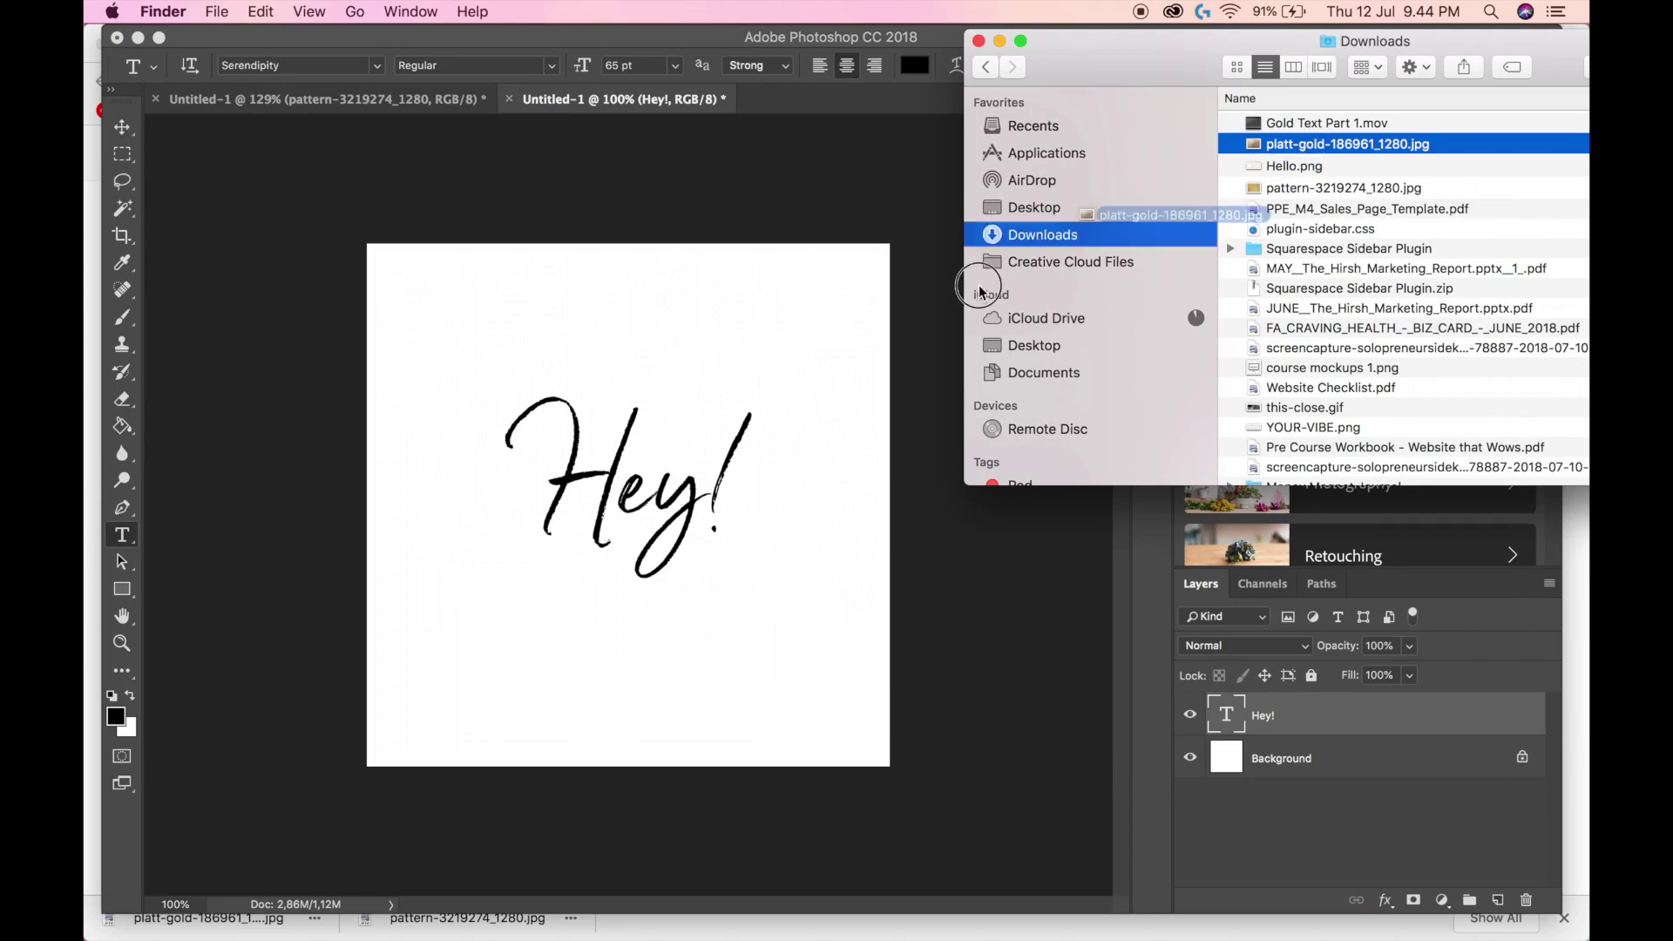
{"action": "key", "text": "Return"}
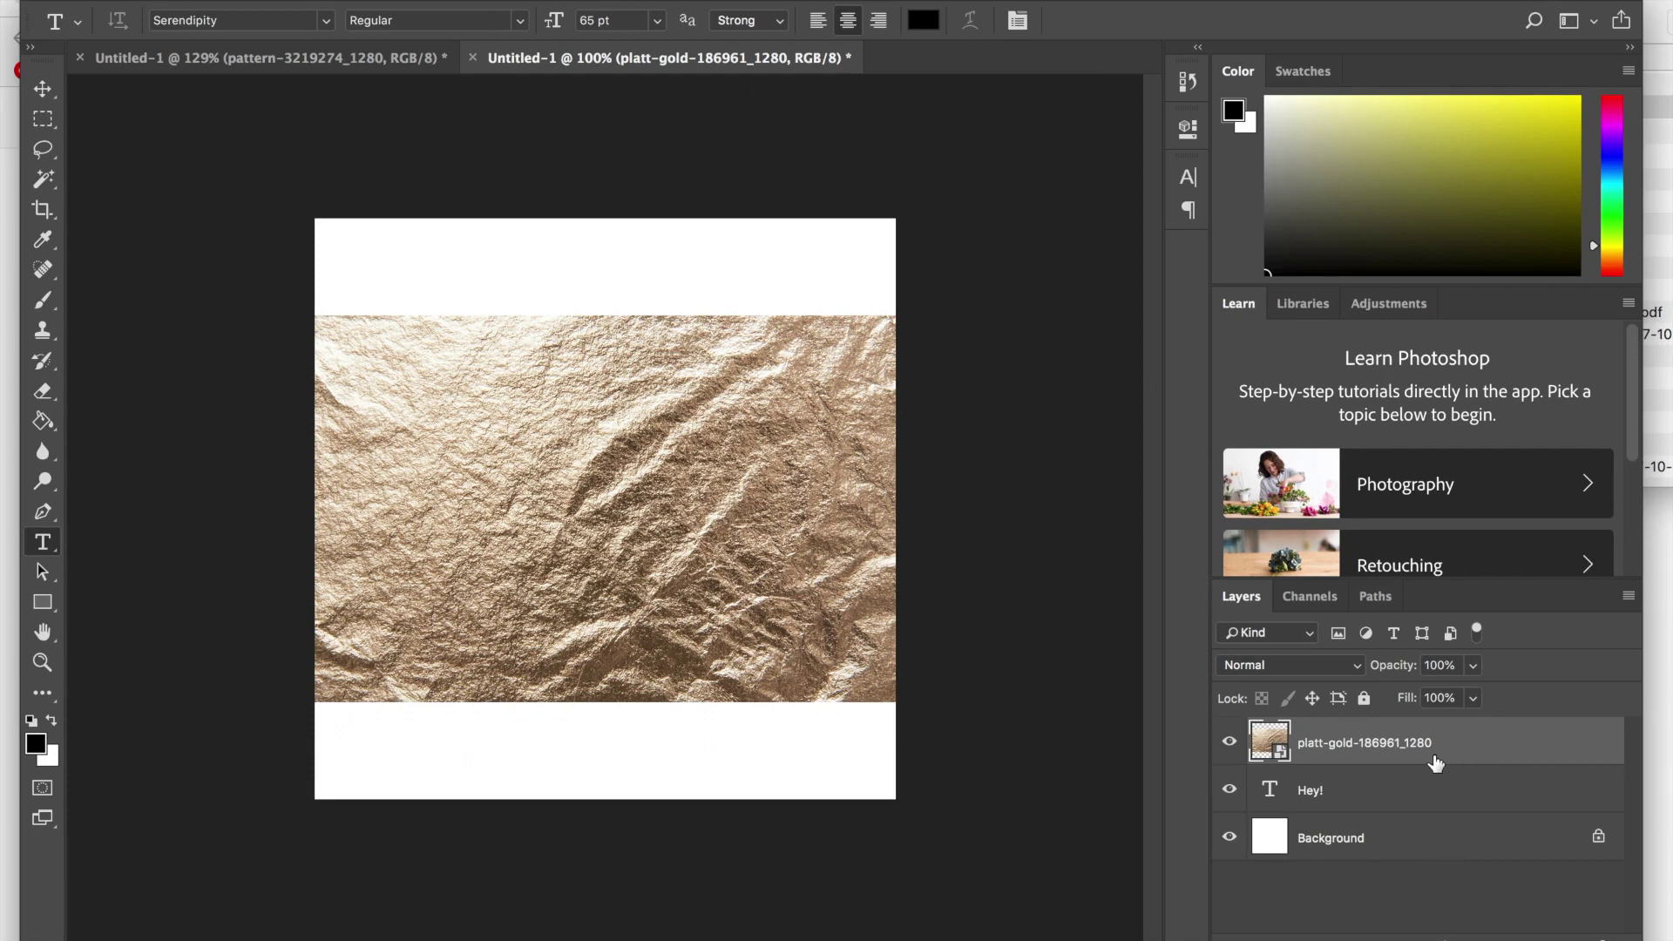
Keep the platt-gold layer above Hey! and clip it to the text
{"action": "left_click_drag", "start_coordinate": [1435, 763], "coordinate": [1433, 765]}
{"action": "left_click_drag", "start_coordinate": [1320, 745], "coordinate": [1334, 797]}
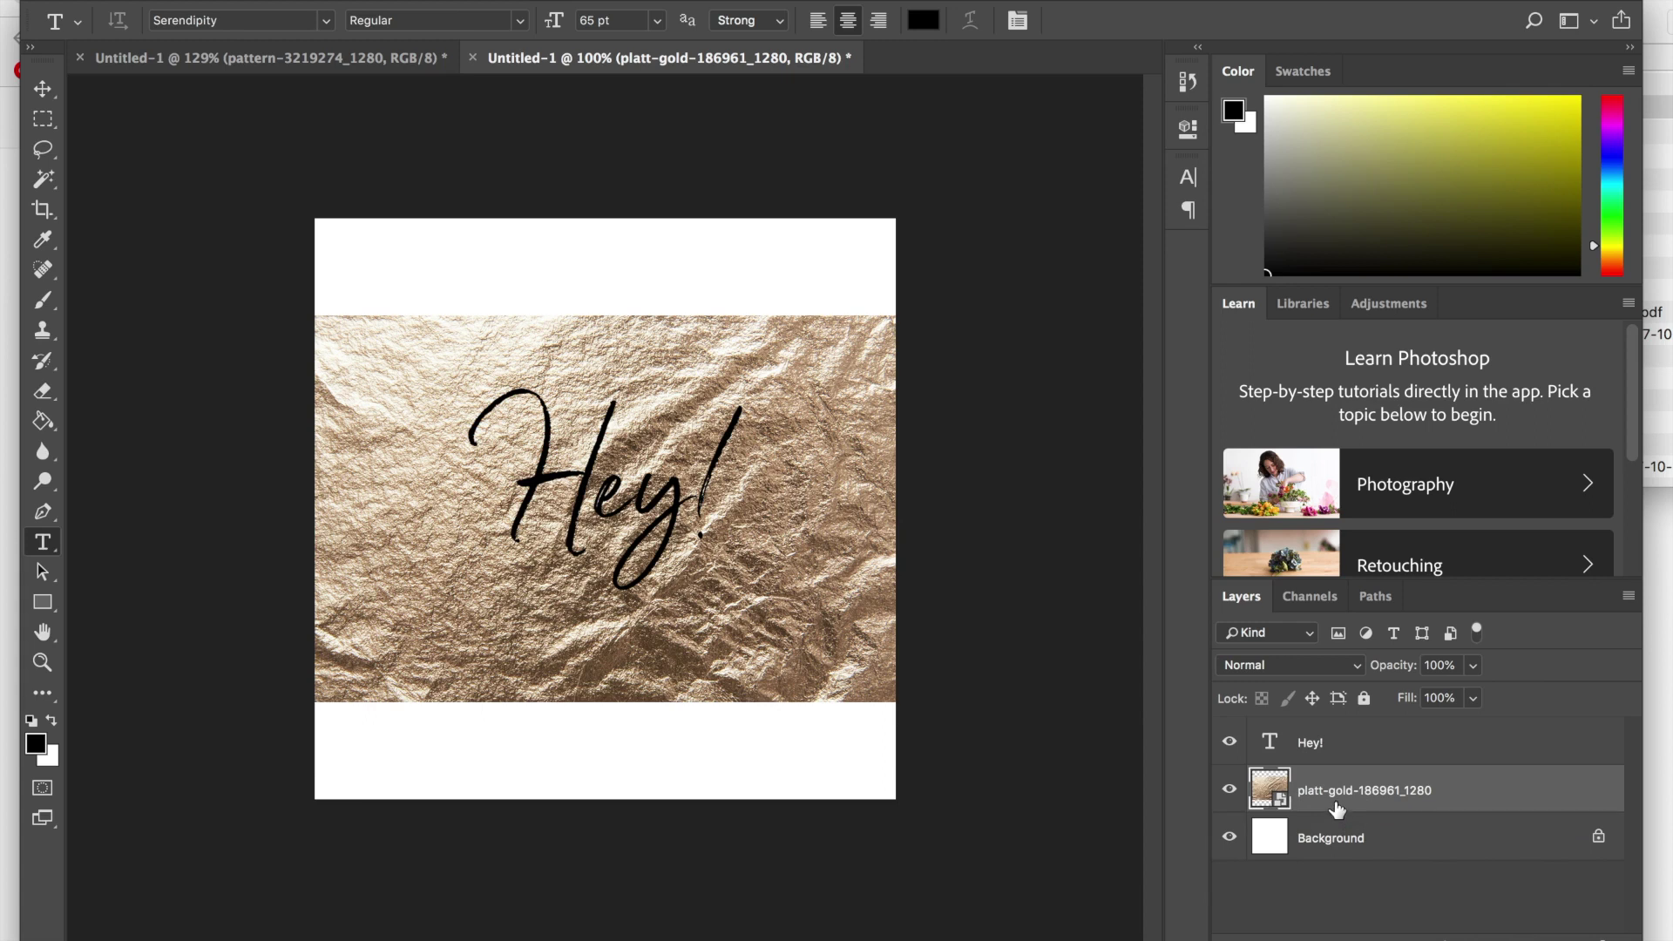
{"action": "left_click_drag", "start_coordinate": [1333, 794], "coordinate": [1339, 742]}
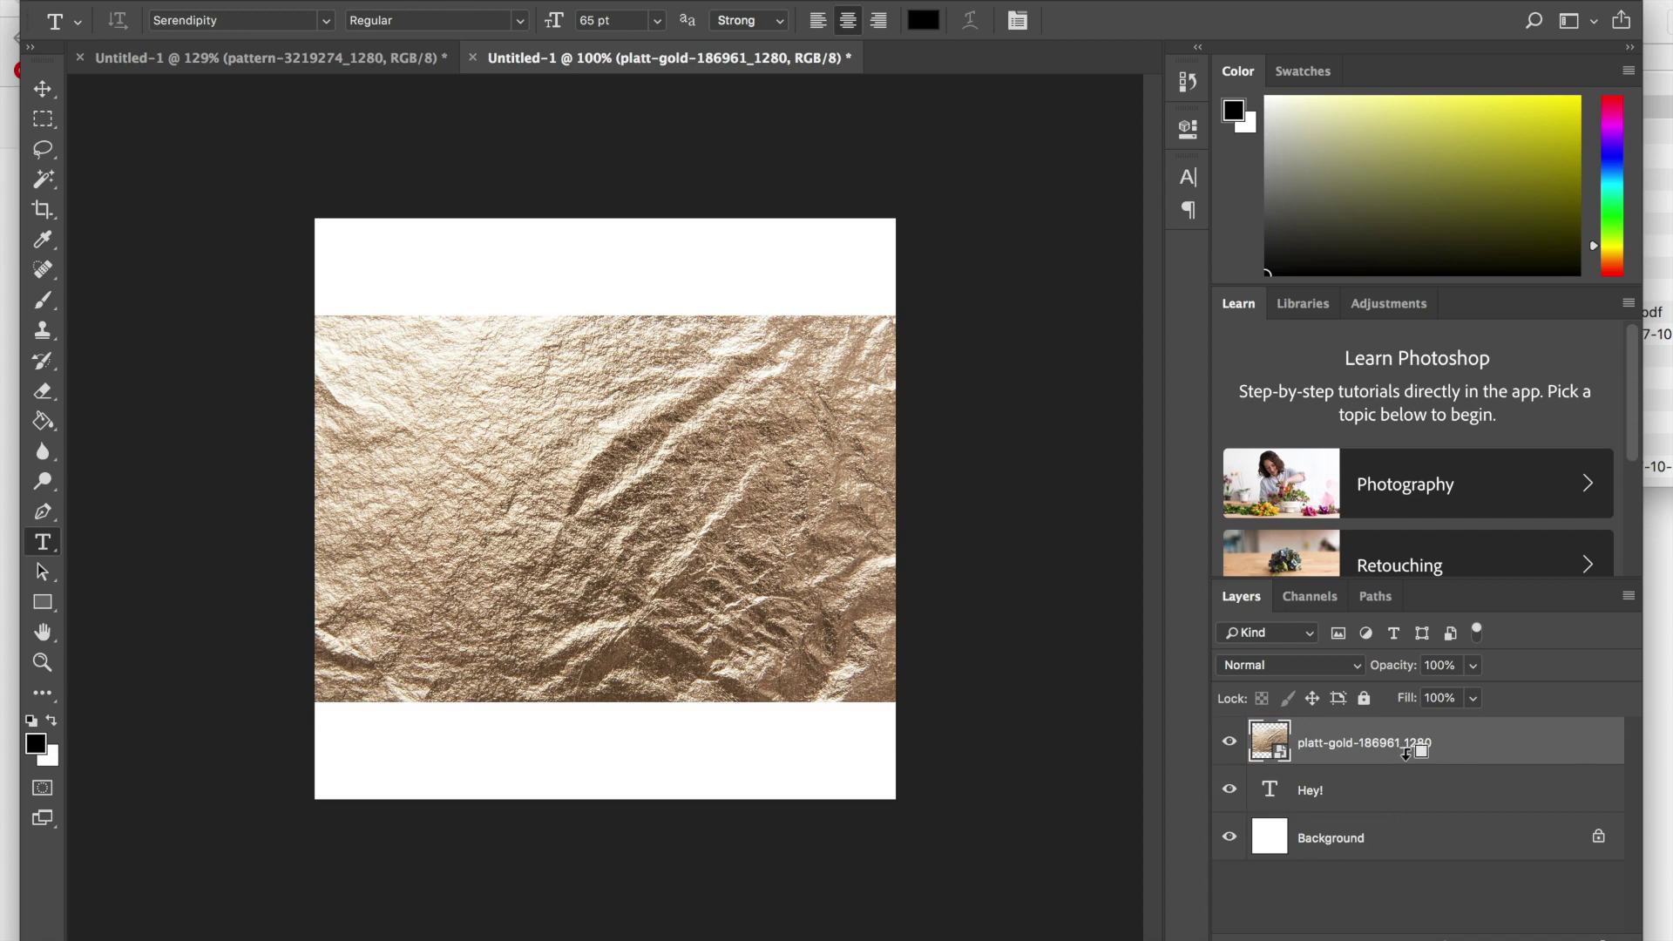
{"action": "left_click", "coordinate": [1407, 753], "text": "alt"}
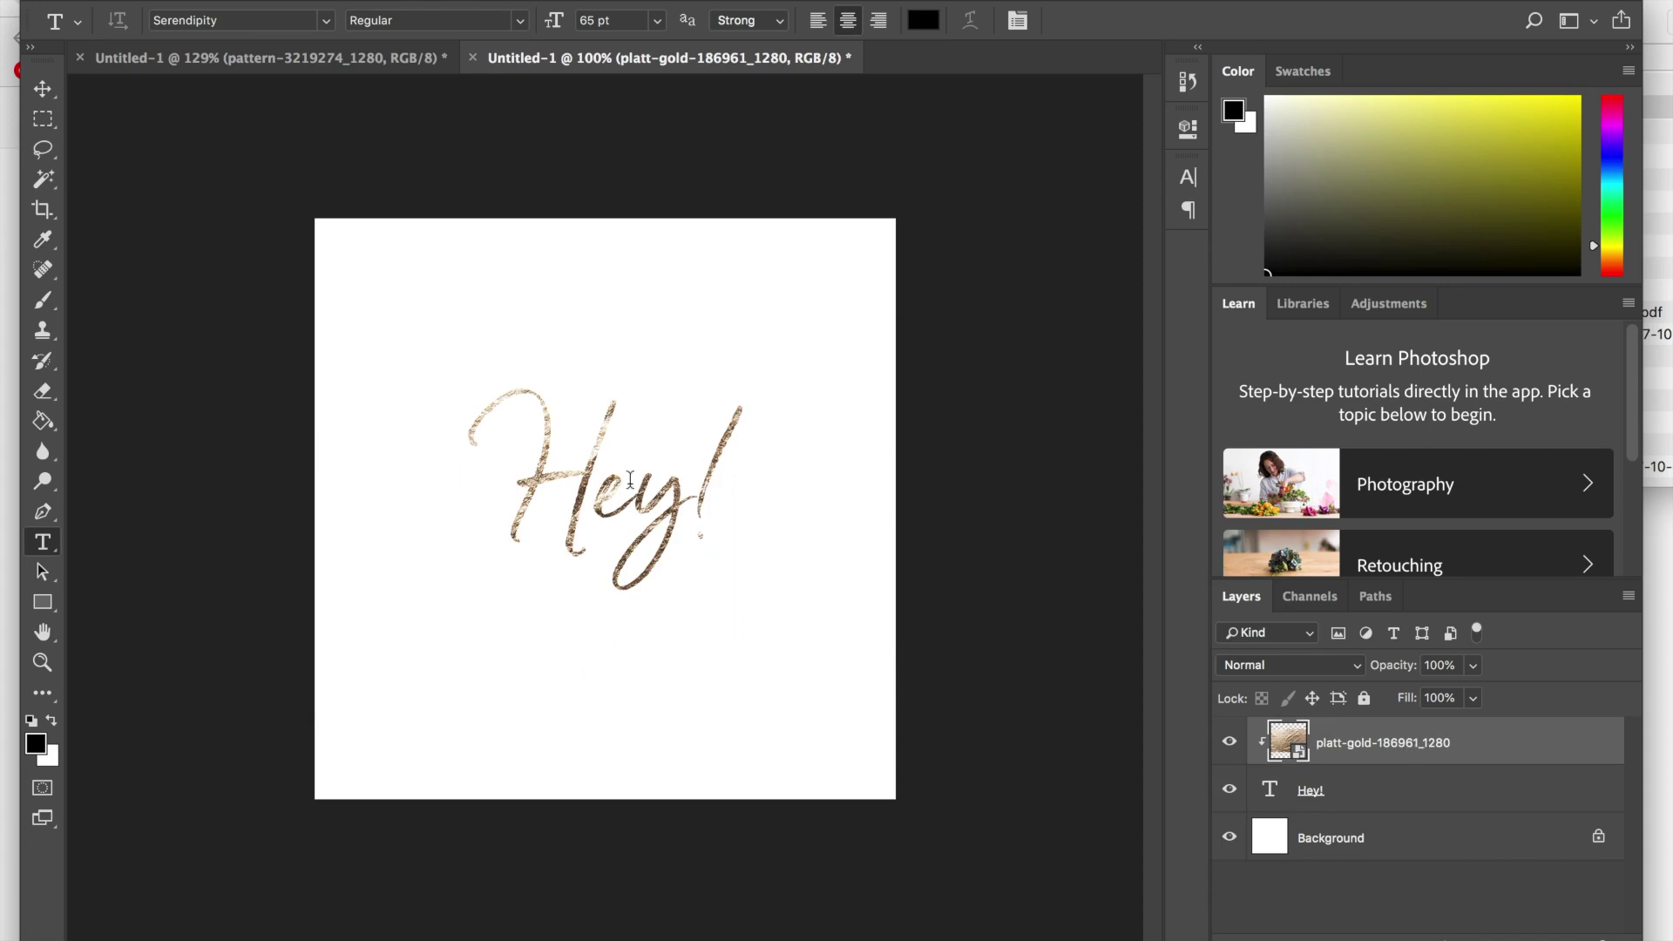
Select the white Background layer and toggle its visibility to hide it
{"action": "key", "text": "v"}
{"action": "left_click", "coordinate": [1343, 844]}
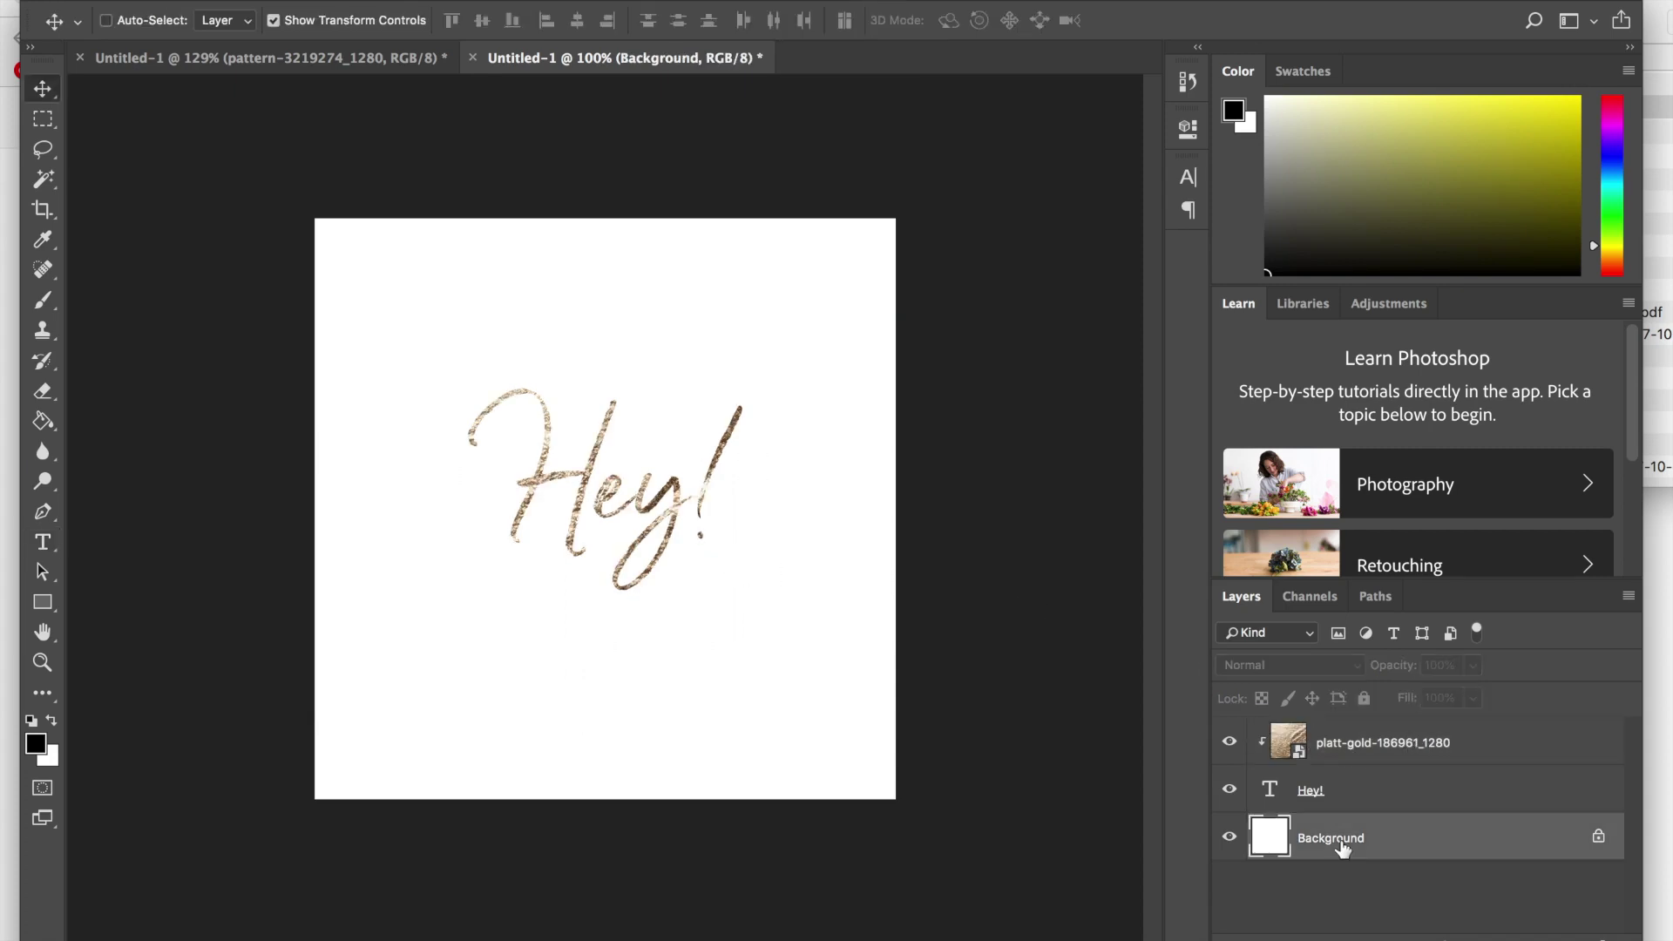
{"action": "left_click", "coordinate": [1230, 837]}
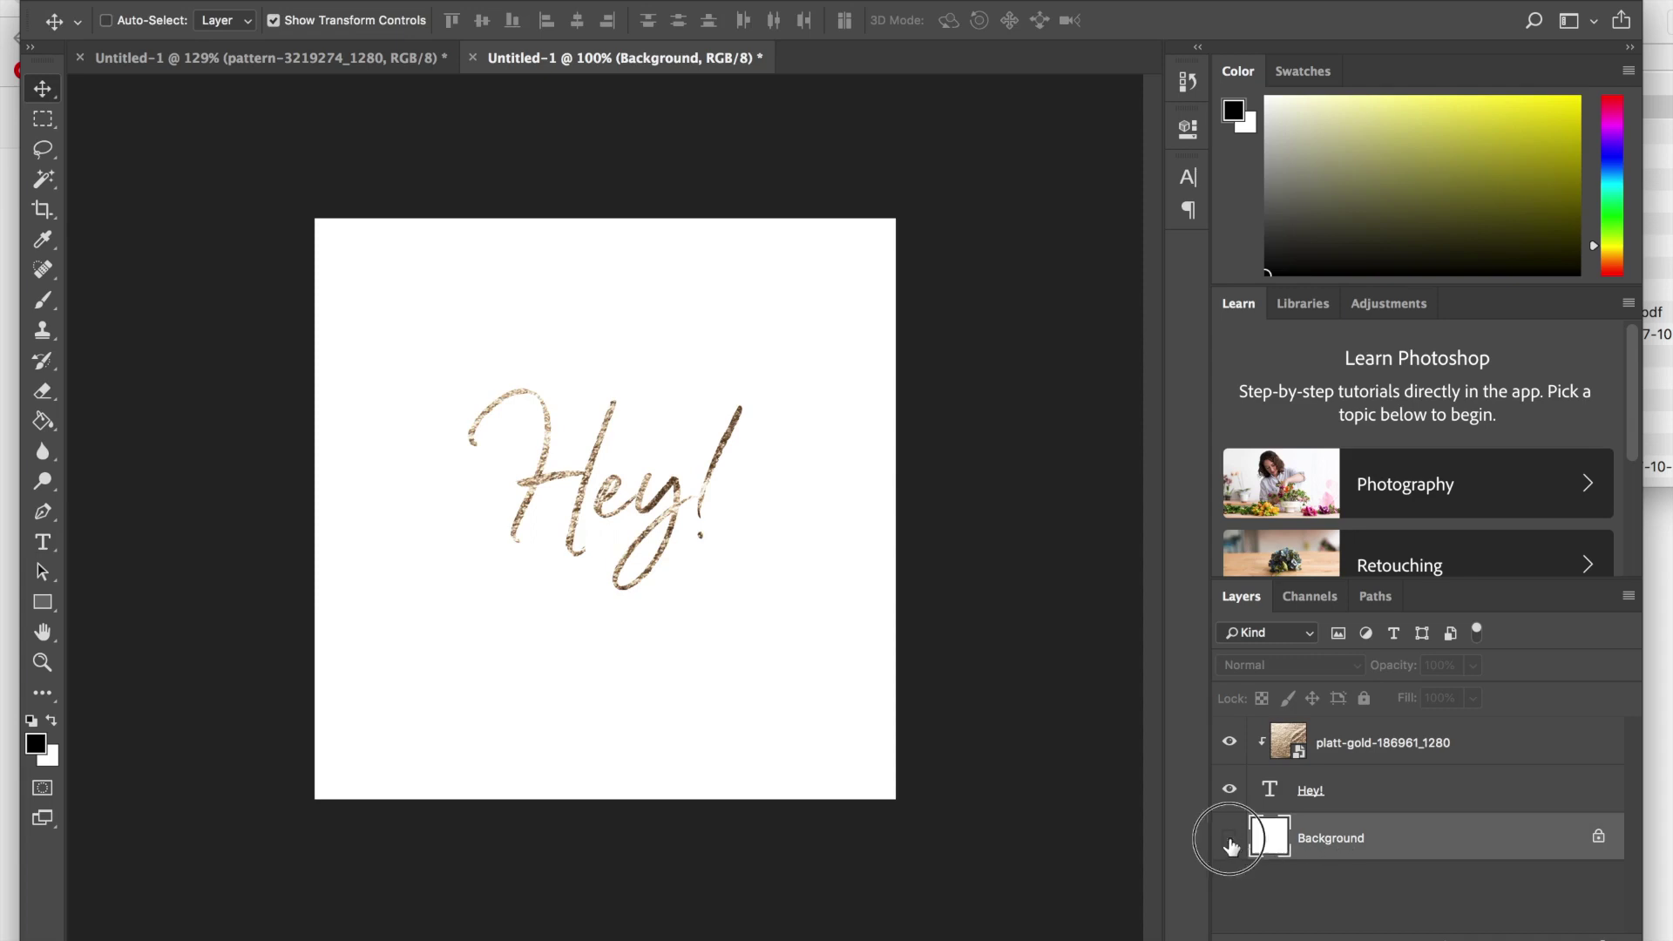